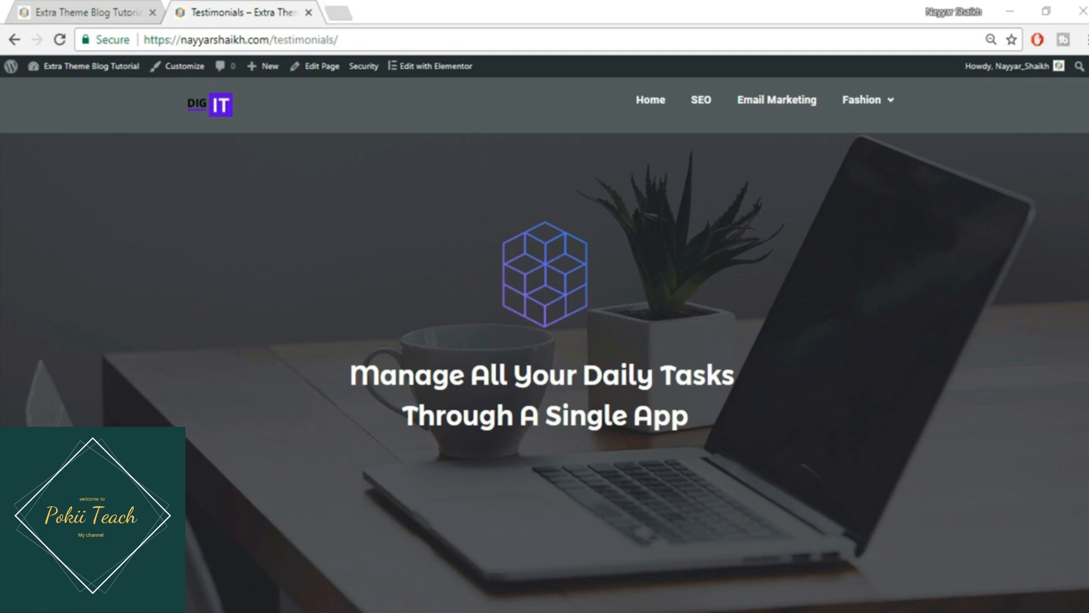
# - Scroll down to the testimonial slider and cycle through its three slides back to the first
pyautogui.scroll(-1, 544, 340)
pyautogui.scroll(1, 545, 340)
pyautogui.scroll(-8, 545, 345)
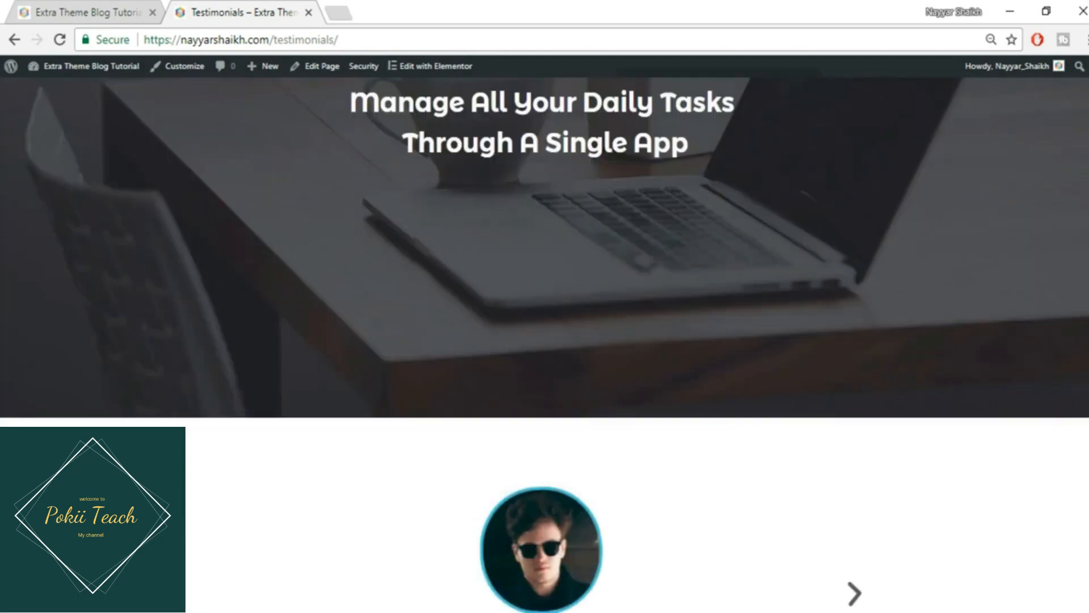
pyautogui.scroll(-1, 545, 344)
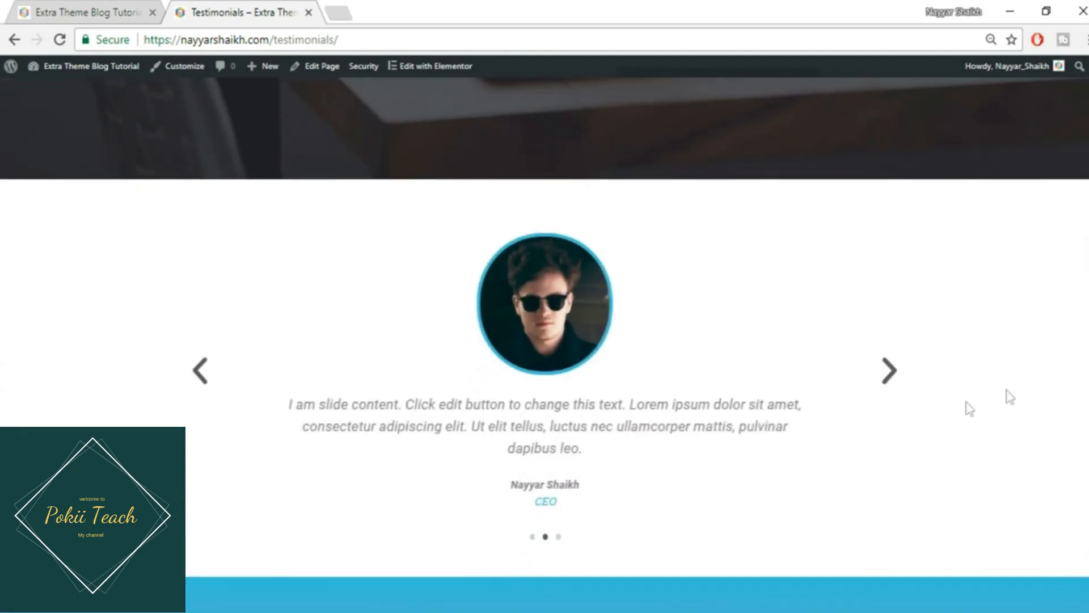
pyautogui.click(889, 372)
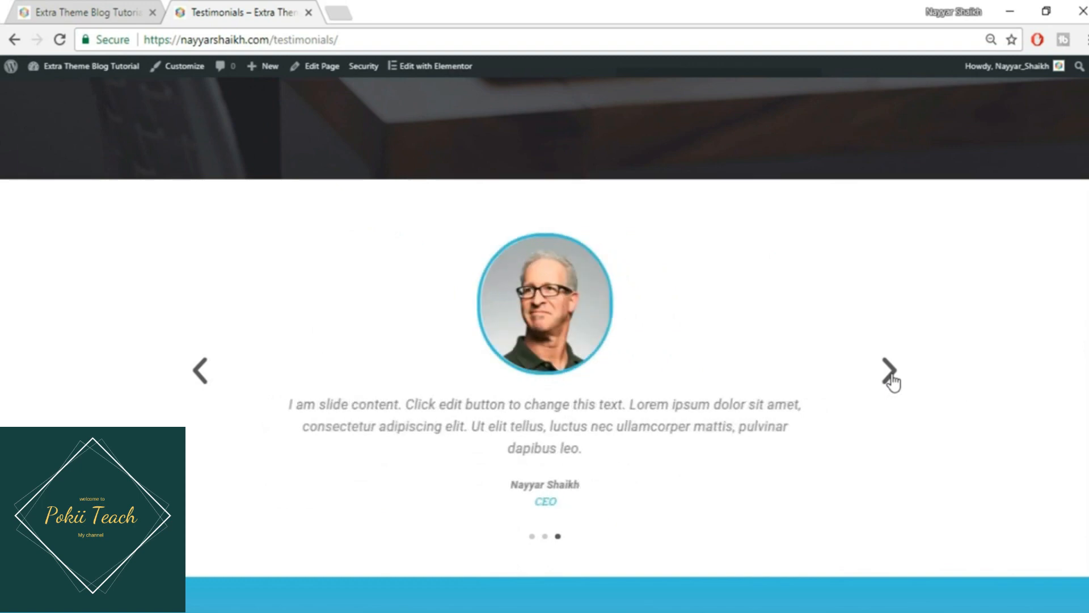
pyautogui.click(889, 372)
pyautogui.click(889, 372)
pyautogui.click(890, 374)
pyautogui.click(889, 373)
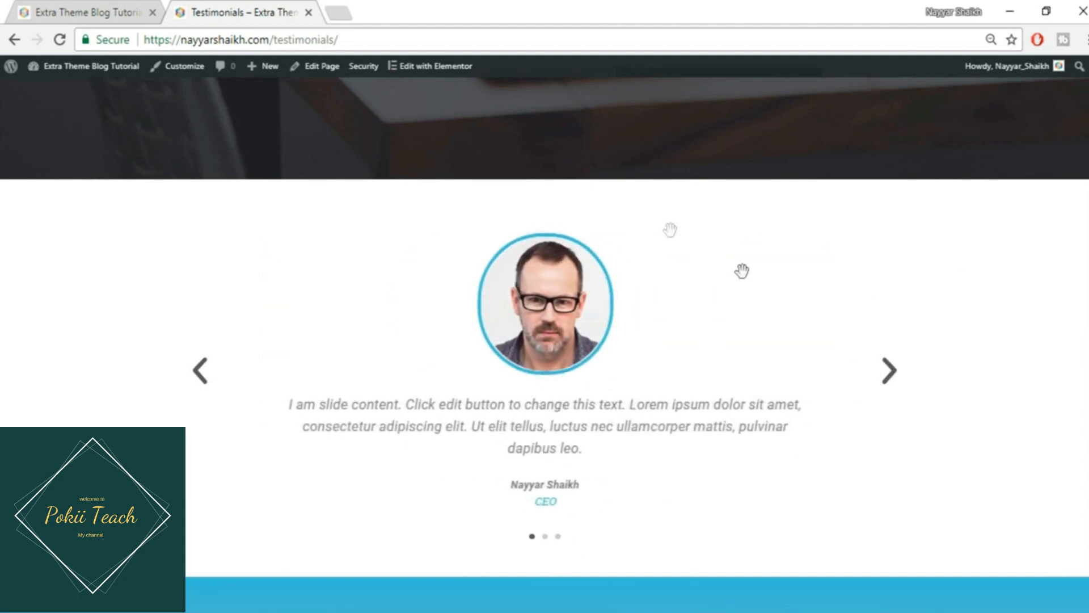
pyautogui.scroll(-7, 505, 465)
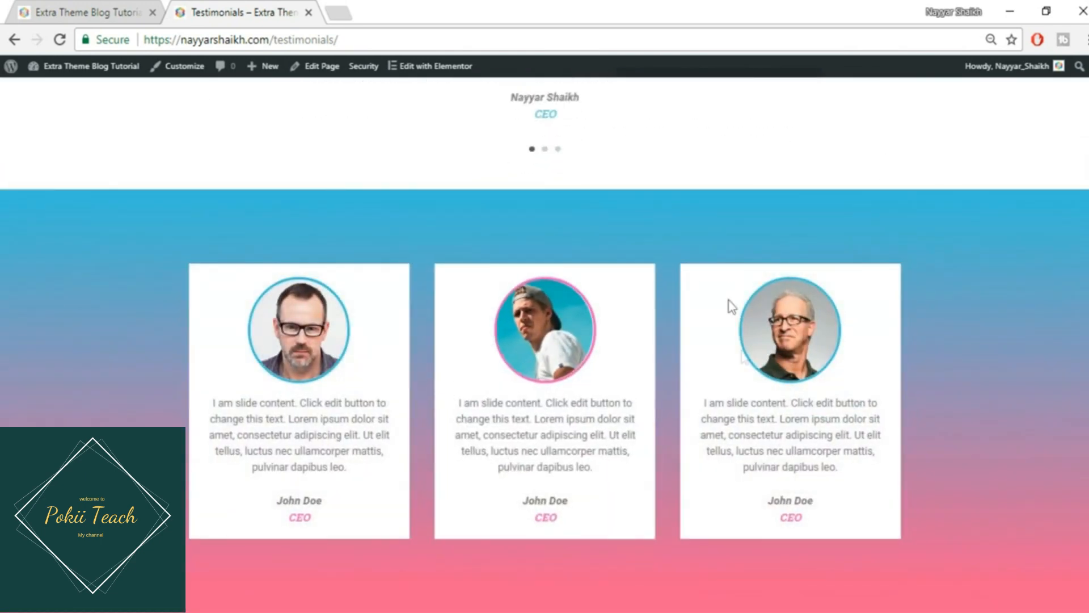
pyautogui.scroll(6, 747, 363)
pyautogui.scroll(-6, 984, 370)
pyautogui.moveTo(803, 518); pyautogui.dragTo(772, 527)
pyautogui.click(601, 417)
pyautogui.scroll(10, 544, 345)
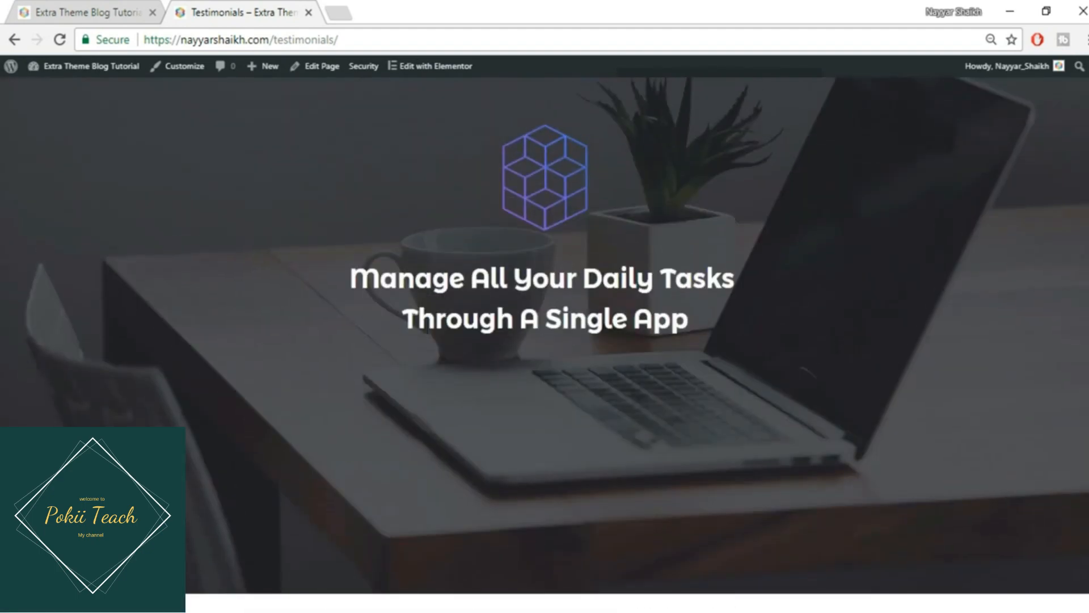
pyautogui.scroll(-7, 544, 345)
pyautogui.scroll(-4, 545, 345)
pyautogui.scroll(12, 545, 345)
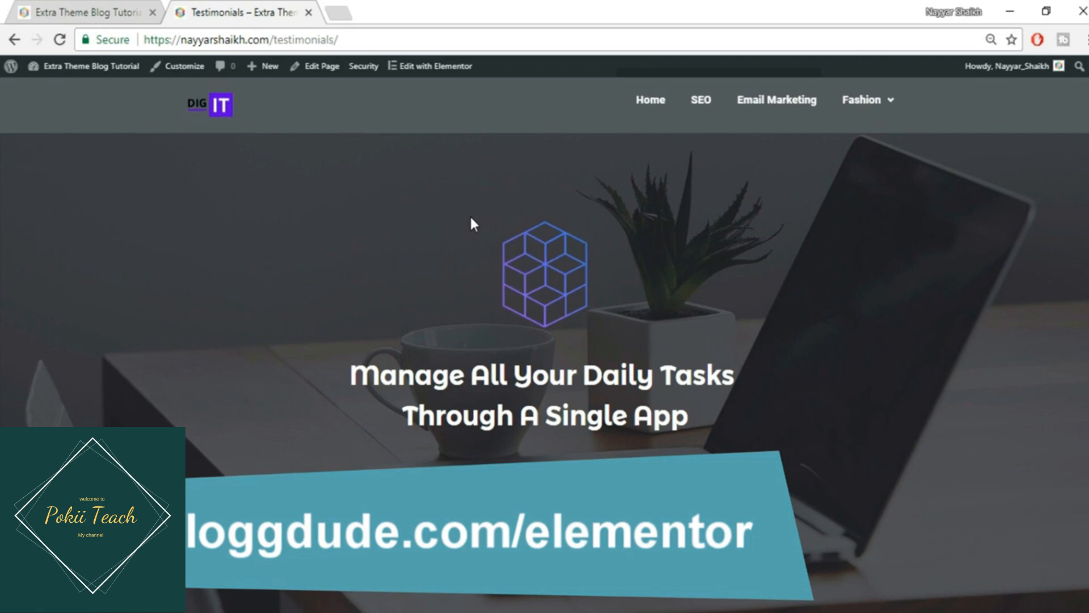
# - In a new tab, load bloggdude.com/elementor to reach the Elementor Pro page
pyautogui.click(339, 13)
pyautogui.write('bloggdude.com')
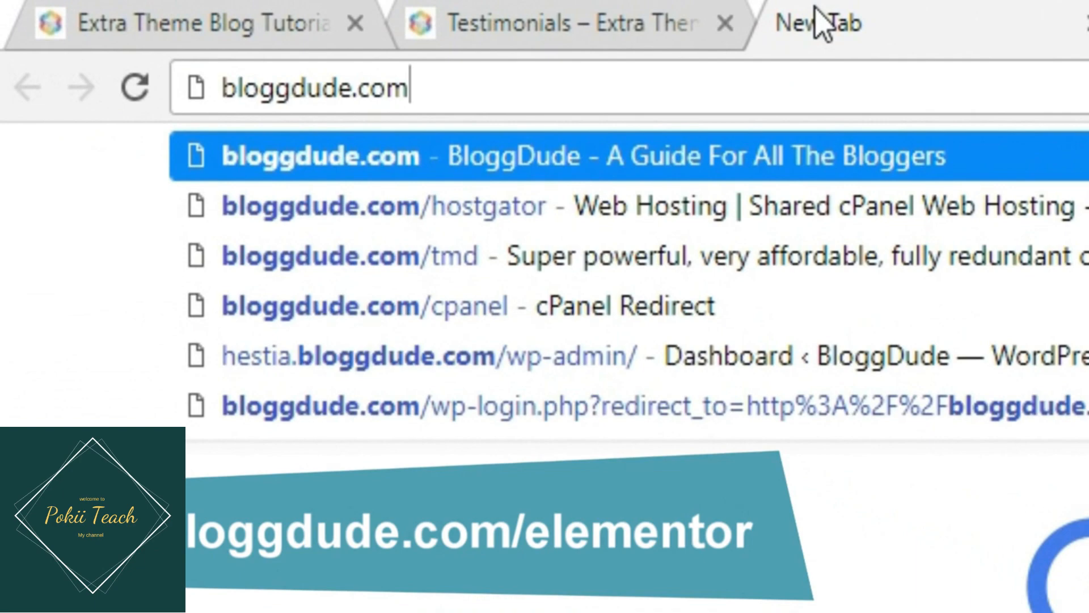
pyautogui.write('/')
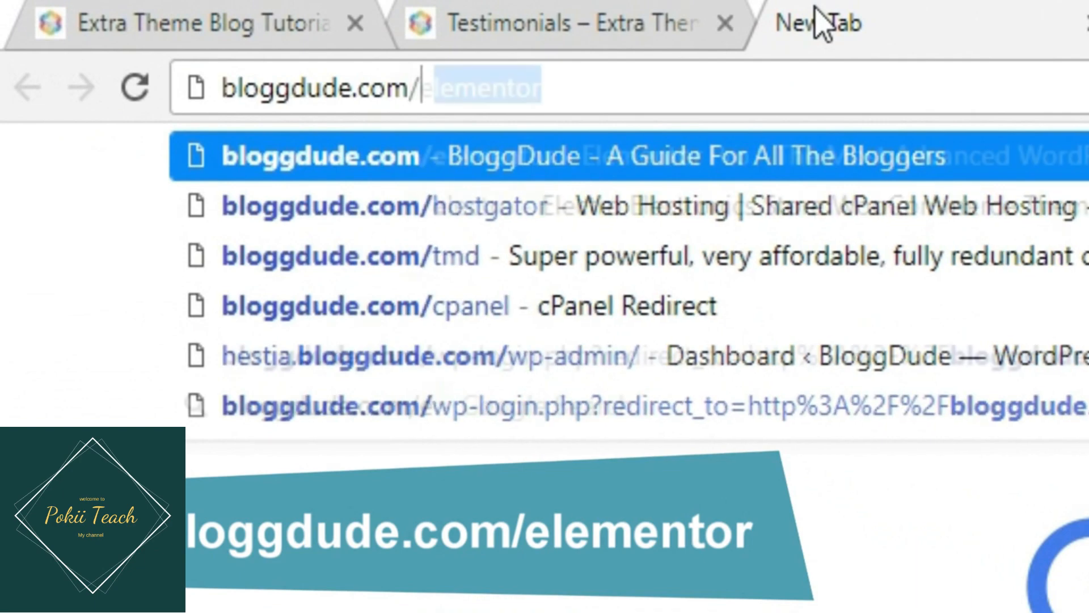
pyautogui.write('elementor')
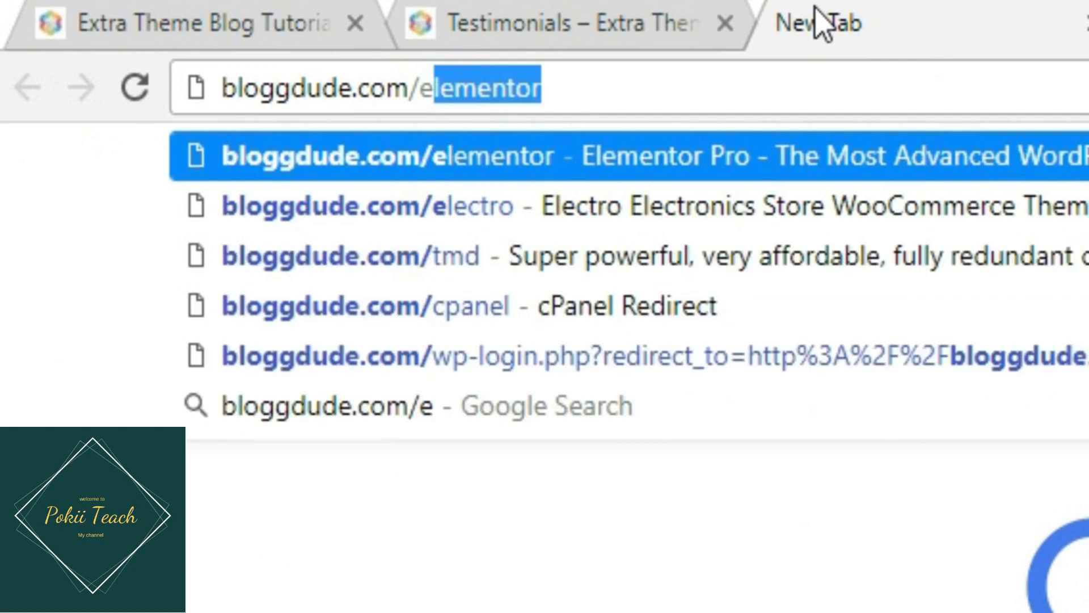
pyautogui.press('Return')
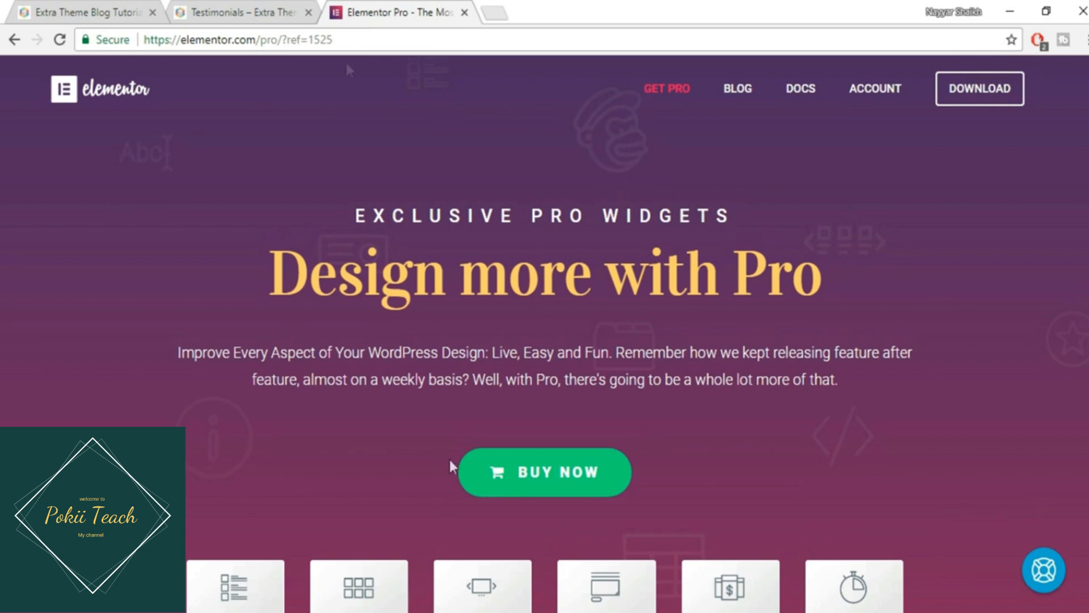
# - View the Elementor Pro pricing plans ($49, $99, $199), then return to the Testimonials tab
pyautogui.click(534, 480)
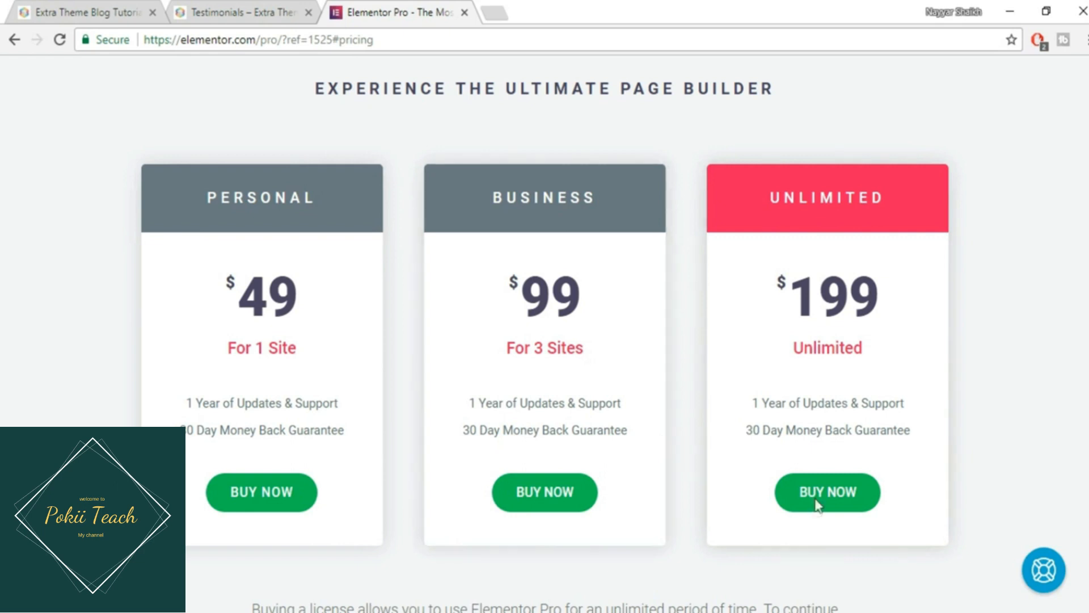
pyautogui.click(271, 9)
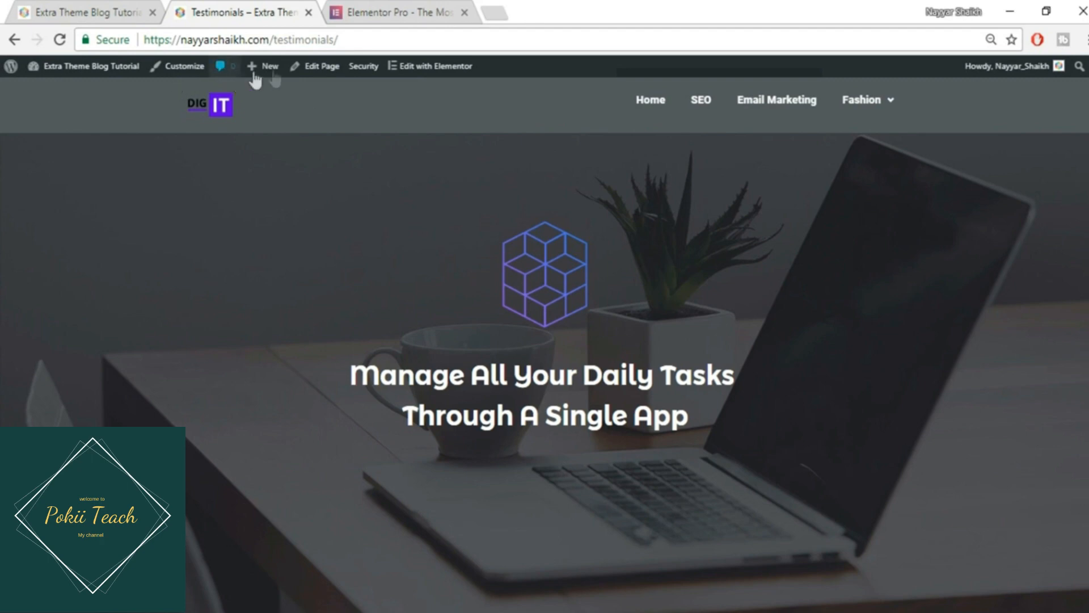
# - Publish a new page 'Test' using the Page Builder Blank template and edit it with Elementor
pyautogui.moveTo(272, 73)
pyautogui.click(270, 126)
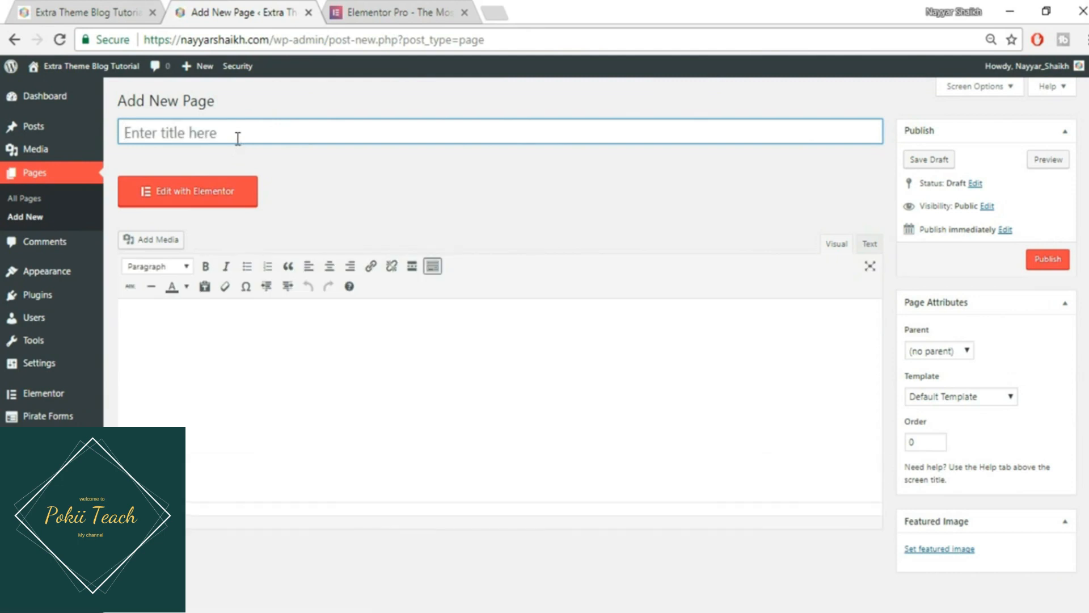
pyautogui.write('Test')
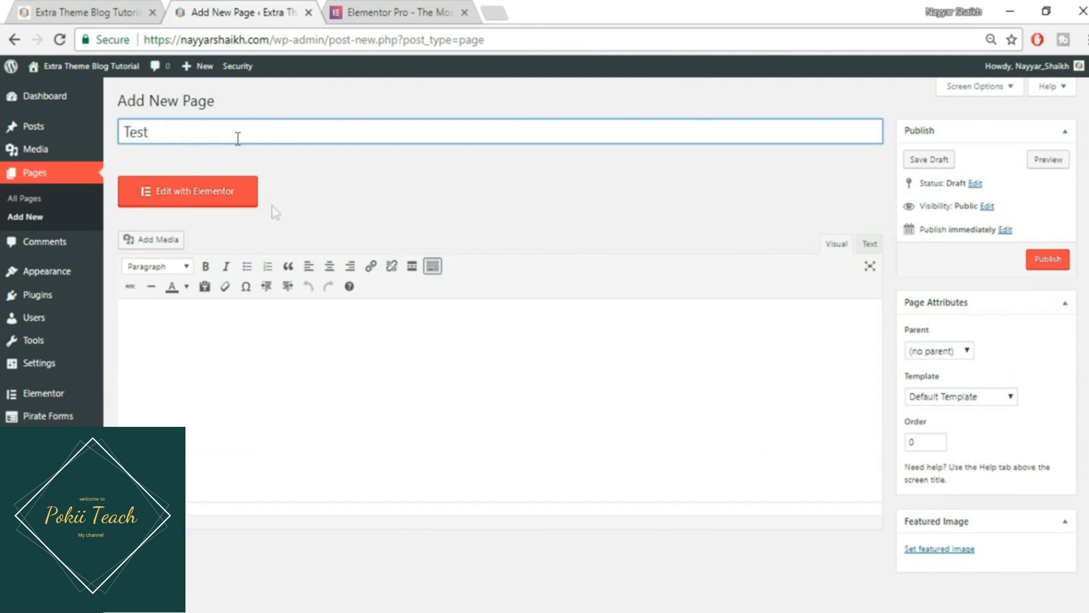
pyautogui.click(982, 396)
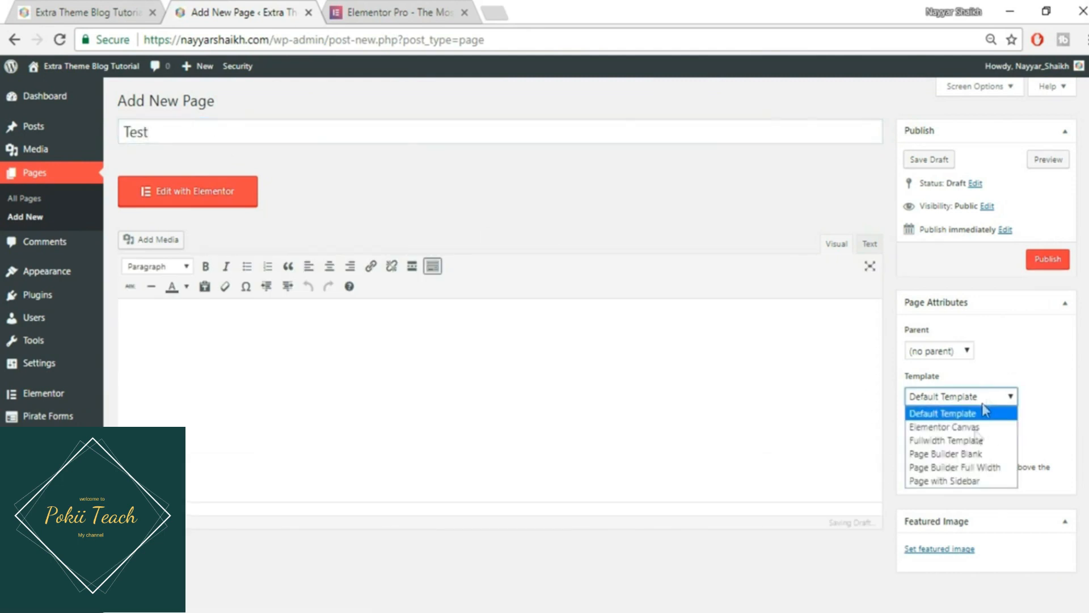
pyautogui.click(974, 454)
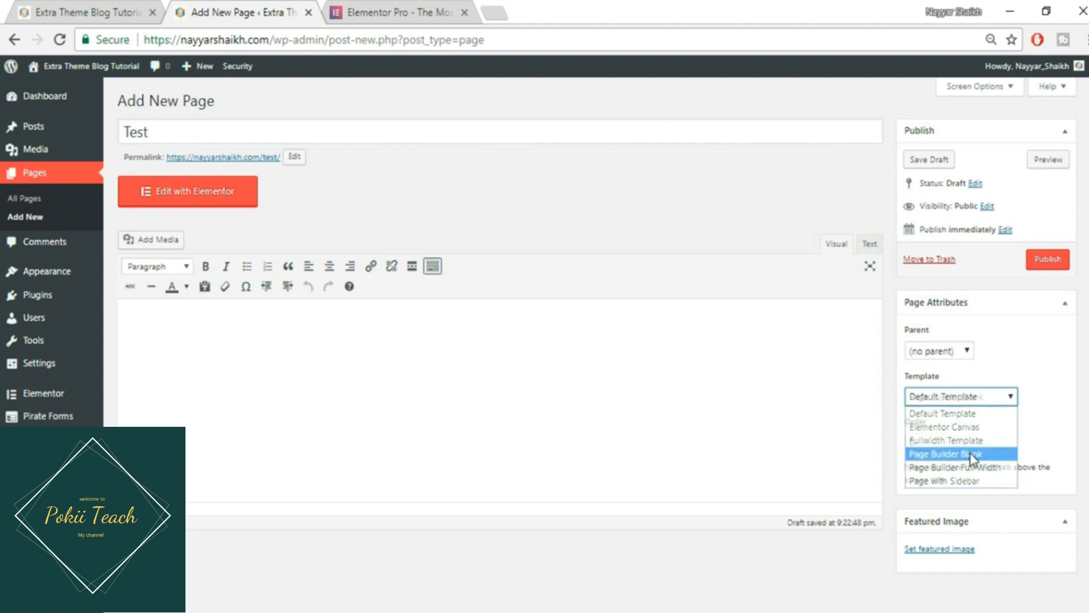
pyautogui.click(1054, 267)
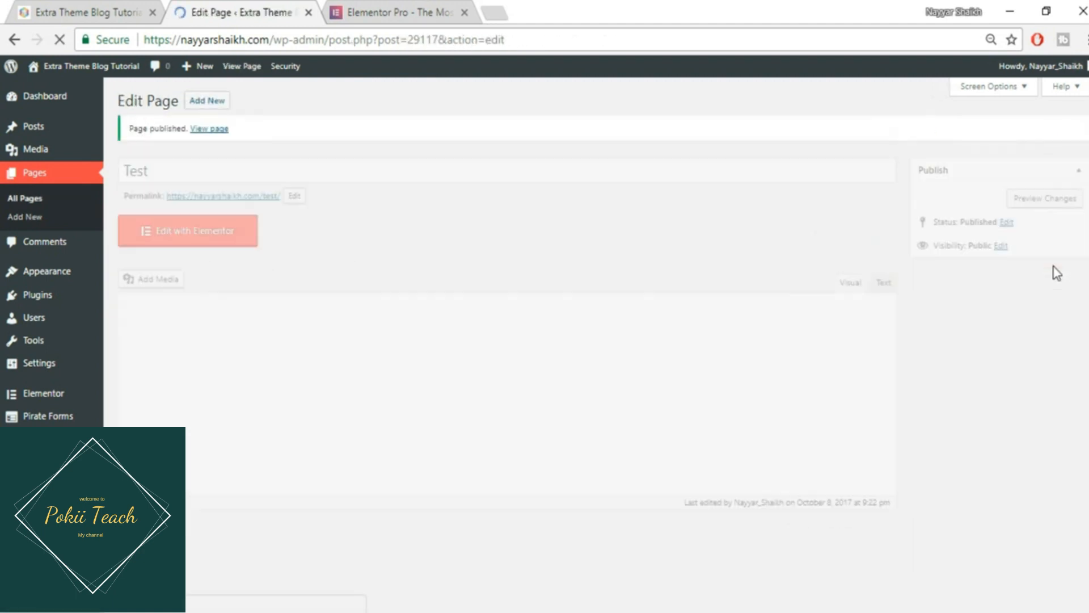
pyautogui.click(209, 233)
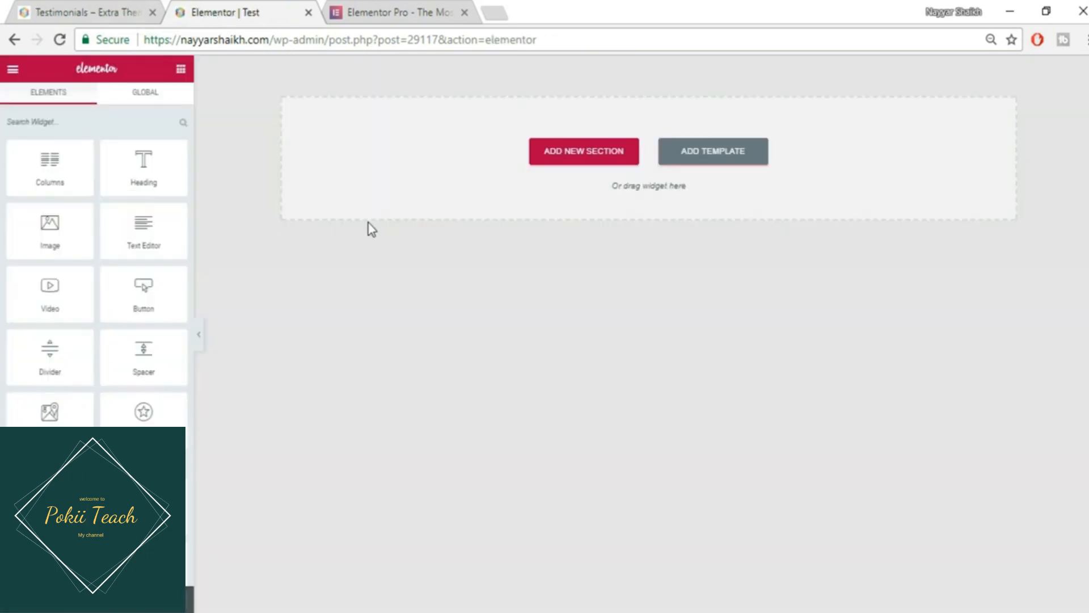
# - Check the reference Testimonials page again, then return to the Test page editor
pyautogui.click(138, 7)
pyautogui.scroll(-2, 620, 292)
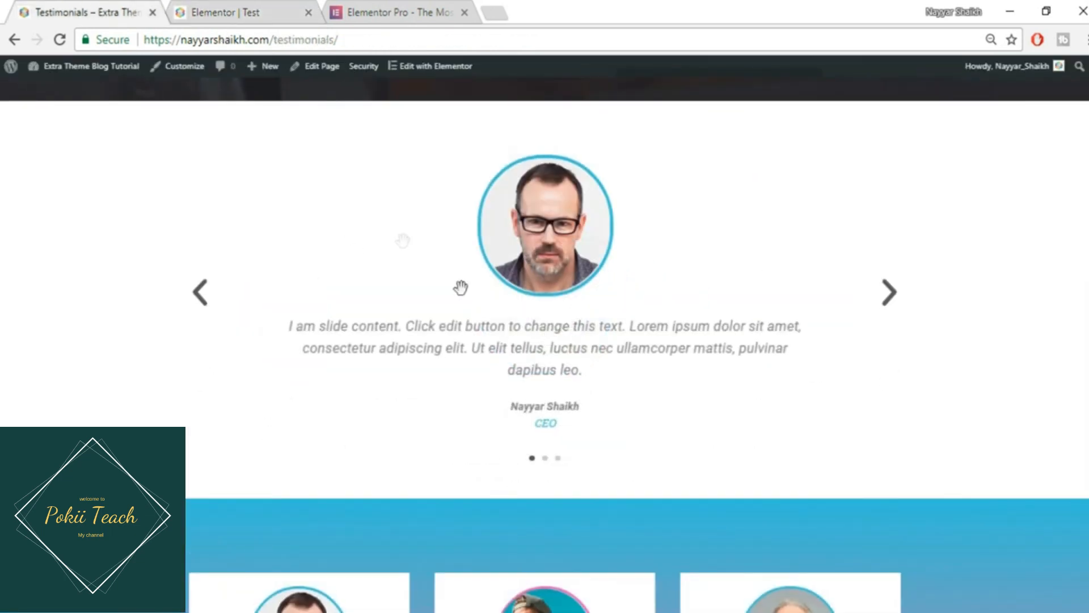
pyautogui.click(267, 10)
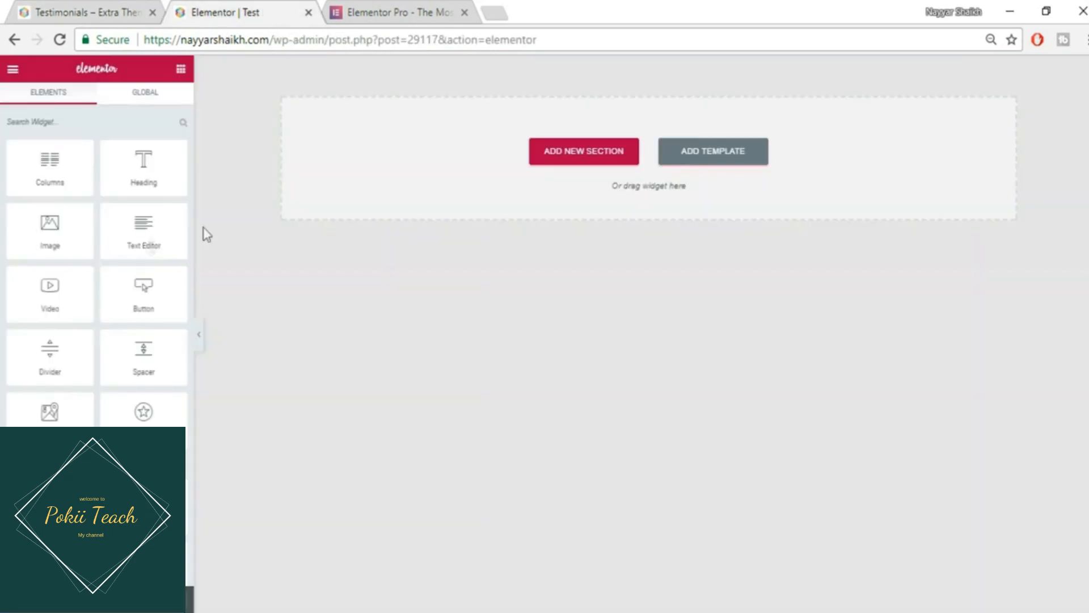
# - Drag the Testimonial Carousel widget from Pro Elements onto the empty Test page
pyautogui.scroll(-5, 140, 420)
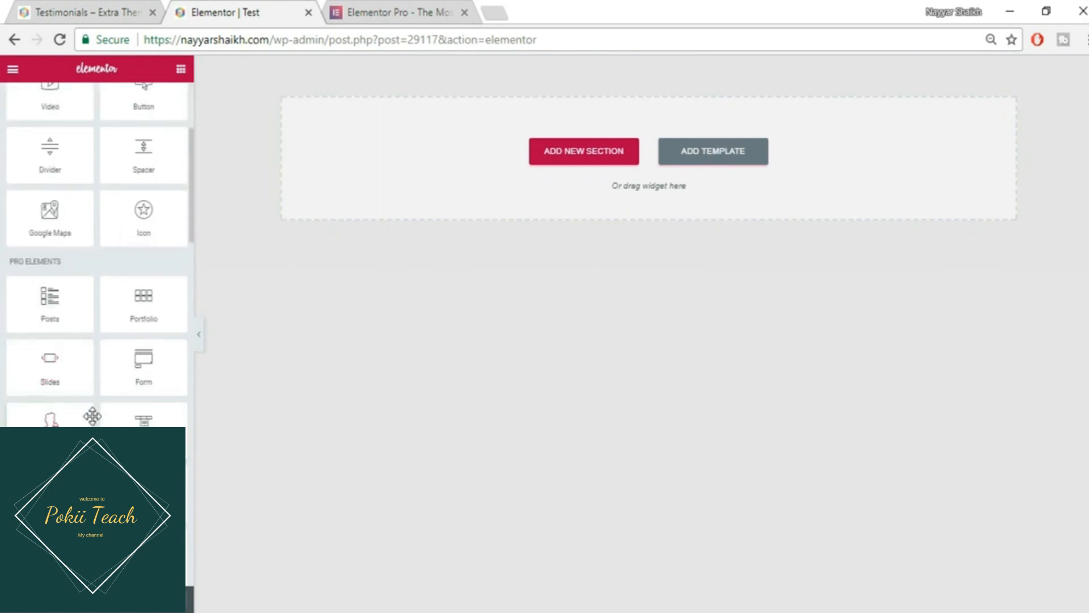
pyautogui.scroll(-1, 120, 404)
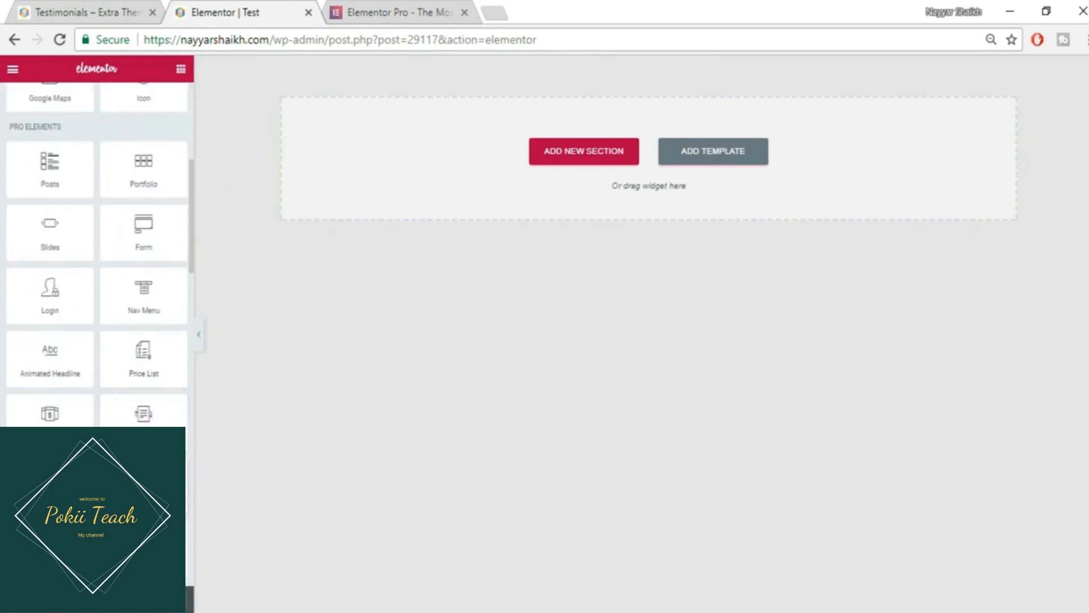
pyautogui.moveTo(116, 409); pyautogui.dragTo(641, 171)
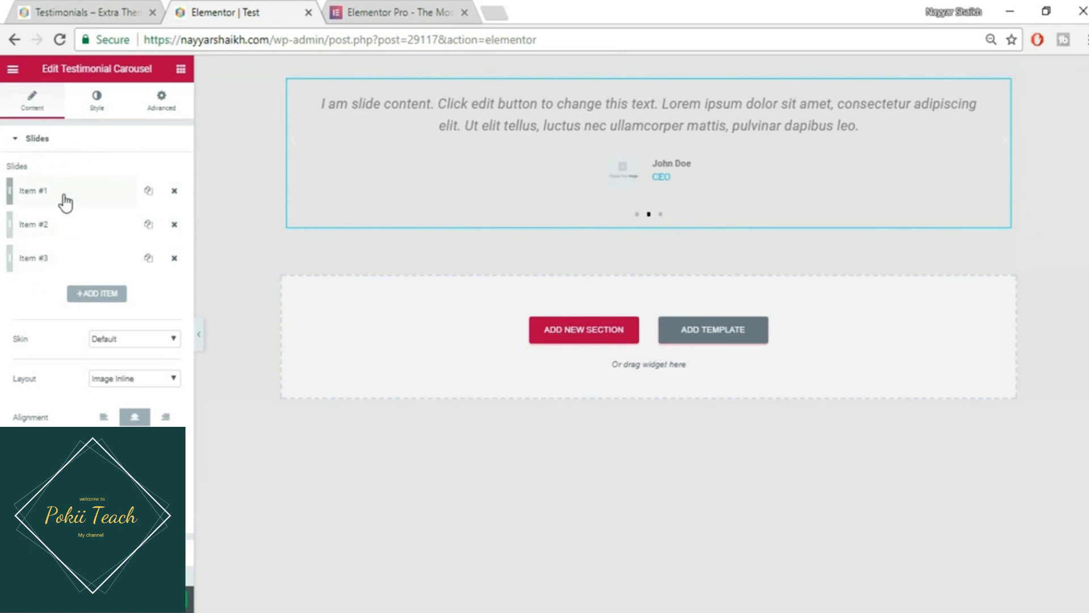
# - Duplicate and remove an extra slide, then expand the first slide's settings
pyautogui.click(149, 192)
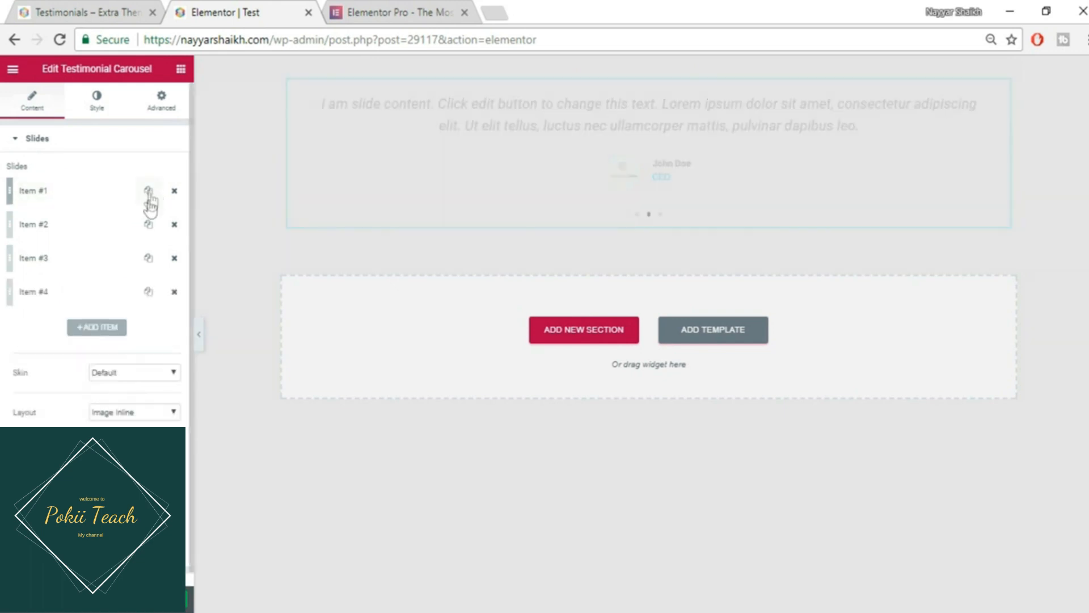
pyautogui.click(175, 225)
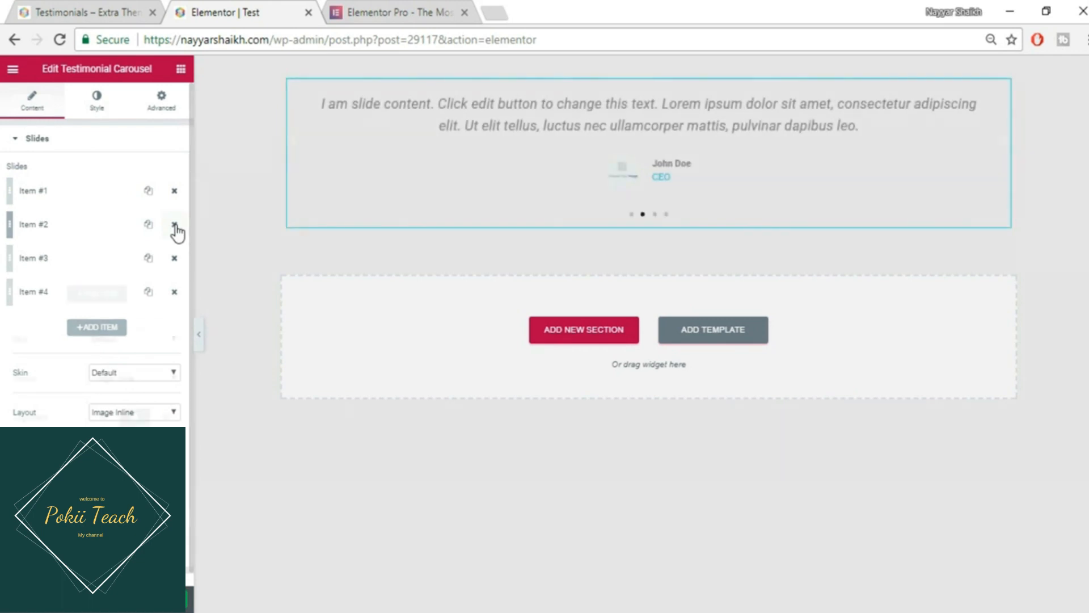
pyautogui.click(72, 198)
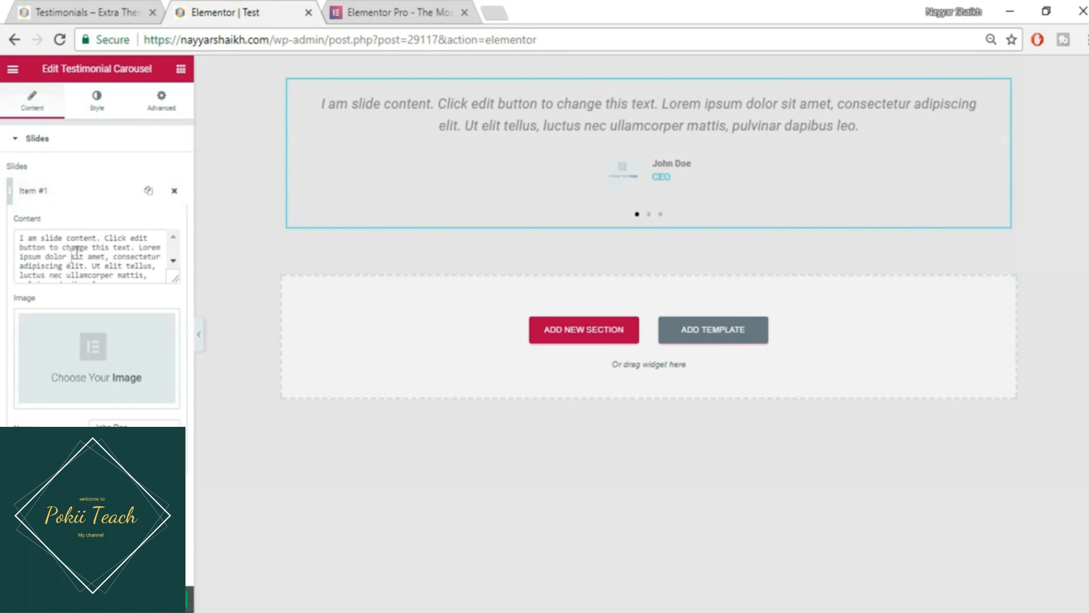
# - Replace the first slide's content with 'Contenbt', then undo back to the placeholder text
pyautogui.click(136, 273)
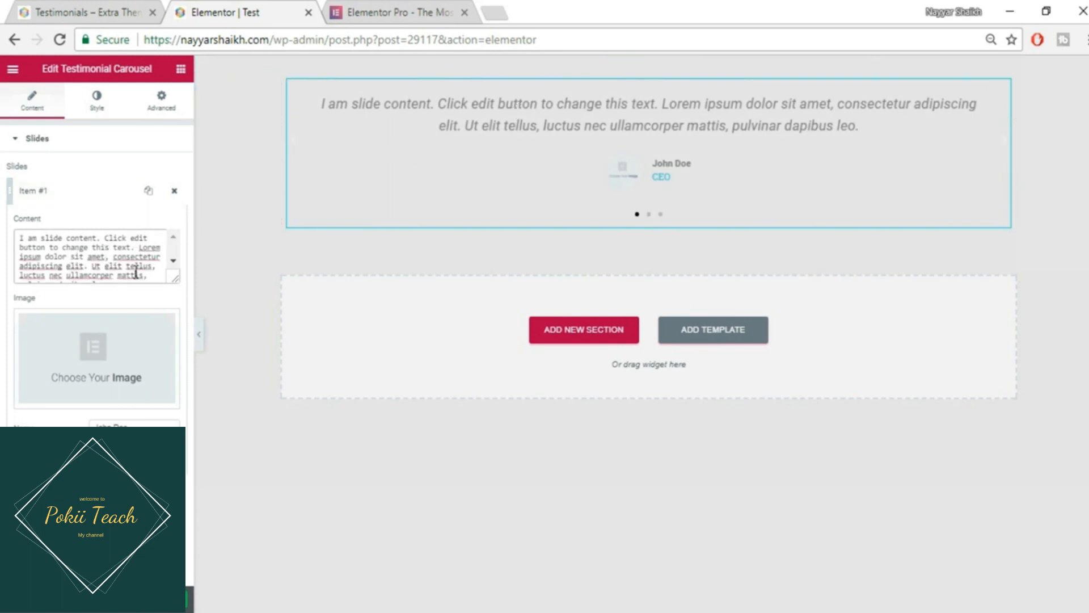
pyautogui.hotkey('ctrl', 'a')
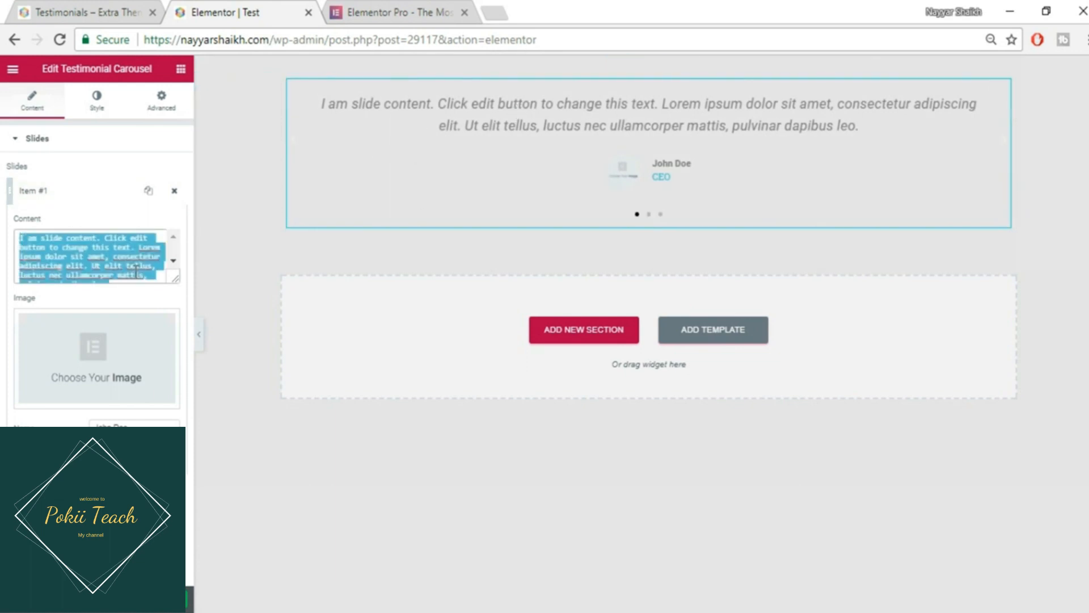
pyautogui.write('Contenbt')
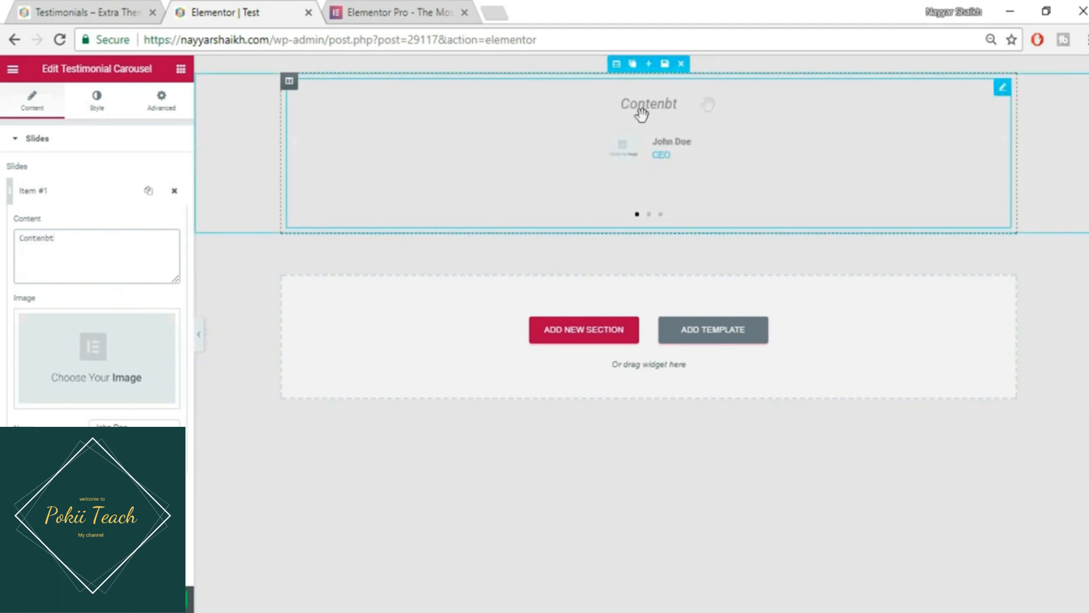
pyautogui.press('BackSpace')
pyautogui.press('BackSpace')
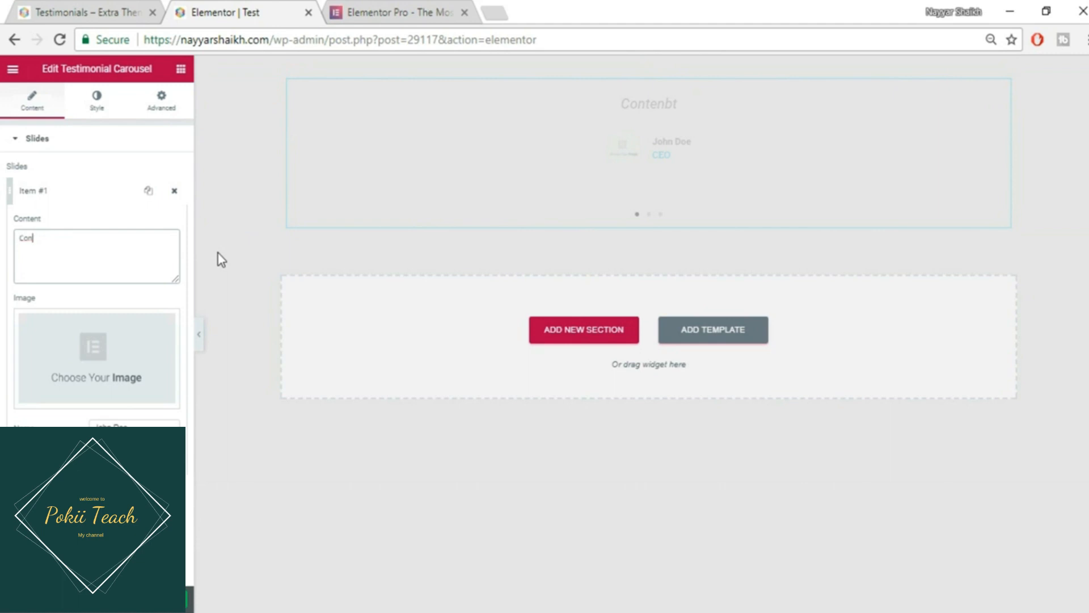
pyautogui.hotkey('ctrl', 'z')
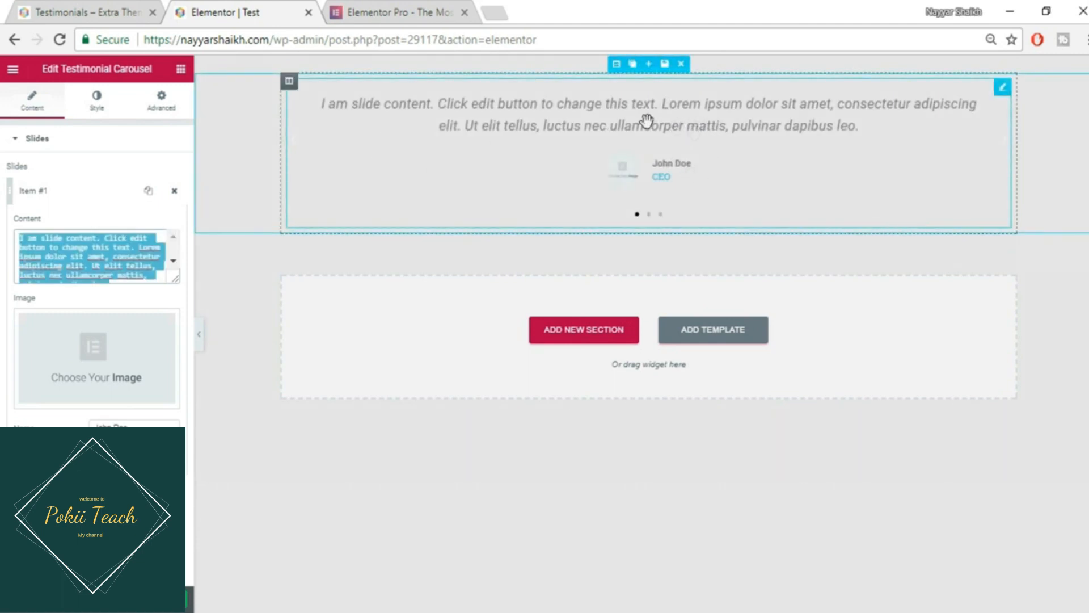
# - Give the first slide the man-with-glasses photo (5.jpg) and enter the reviewer's full name
pyautogui.click(94, 353)
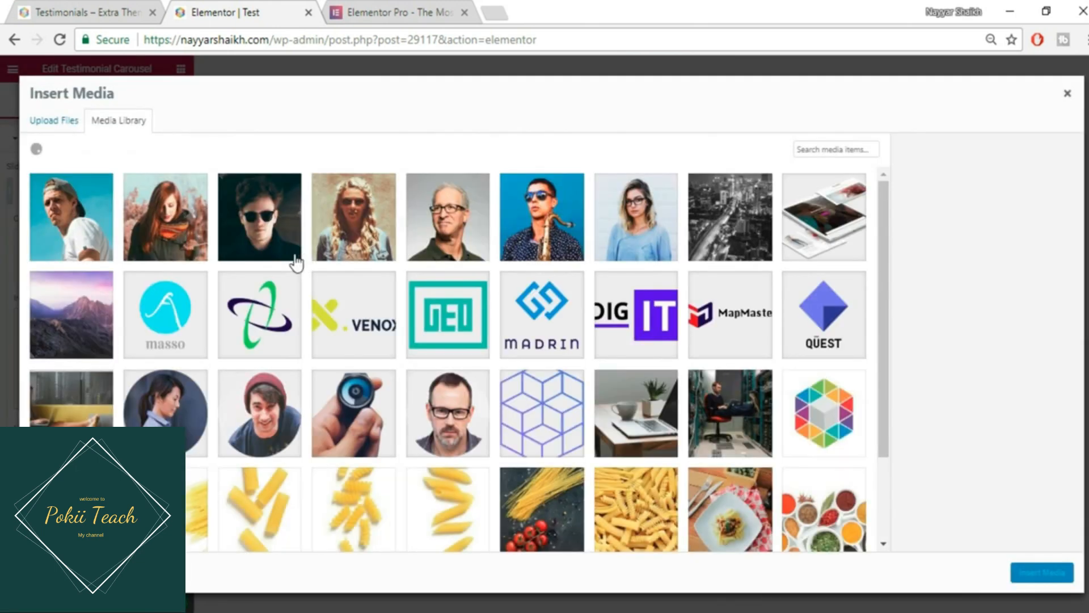
pyautogui.click(463, 223)
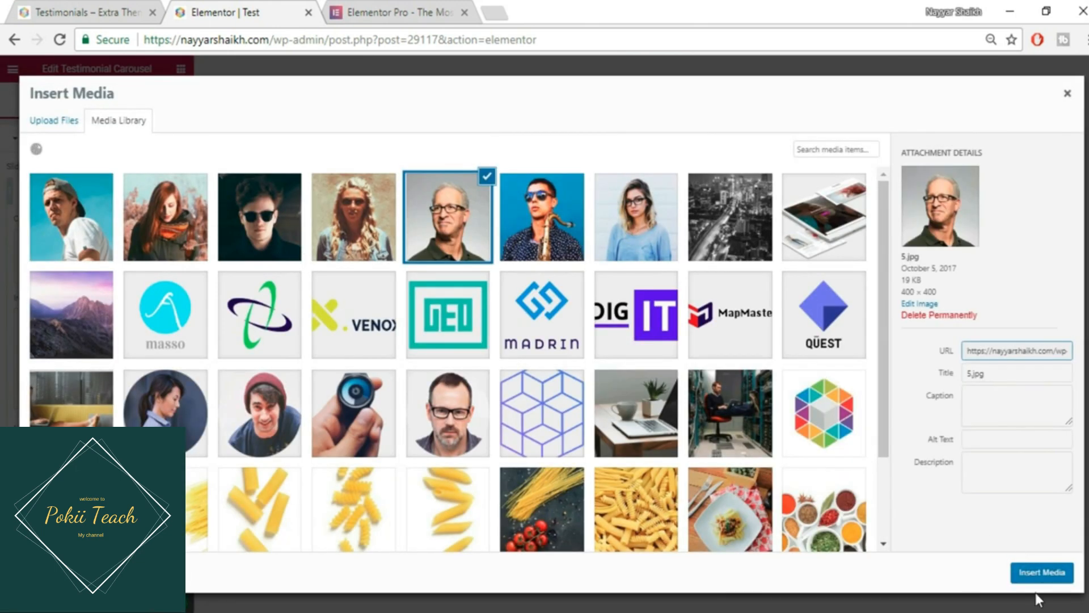
pyautogui.click(1037, 574)
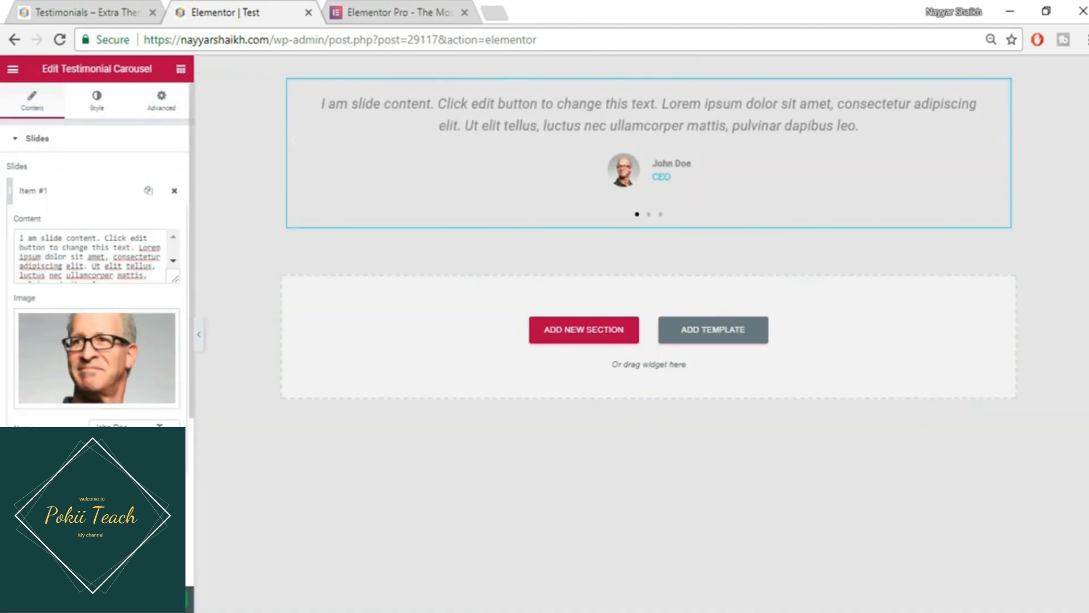
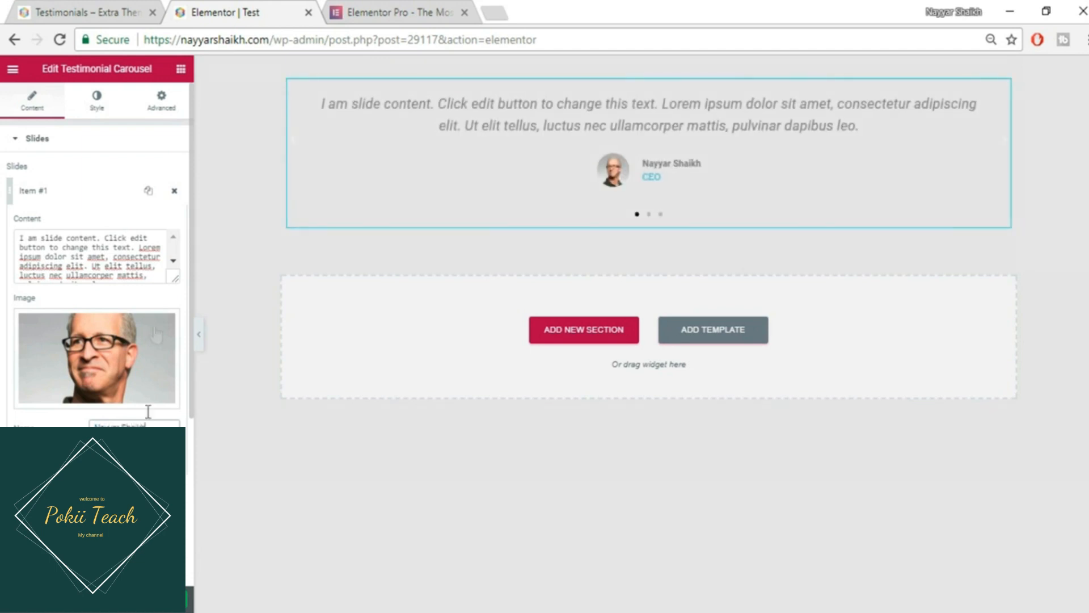
# - Delete slides two and three, duplicate the first slide twice, and preview the carousel
pyautogui.click(83, 194)
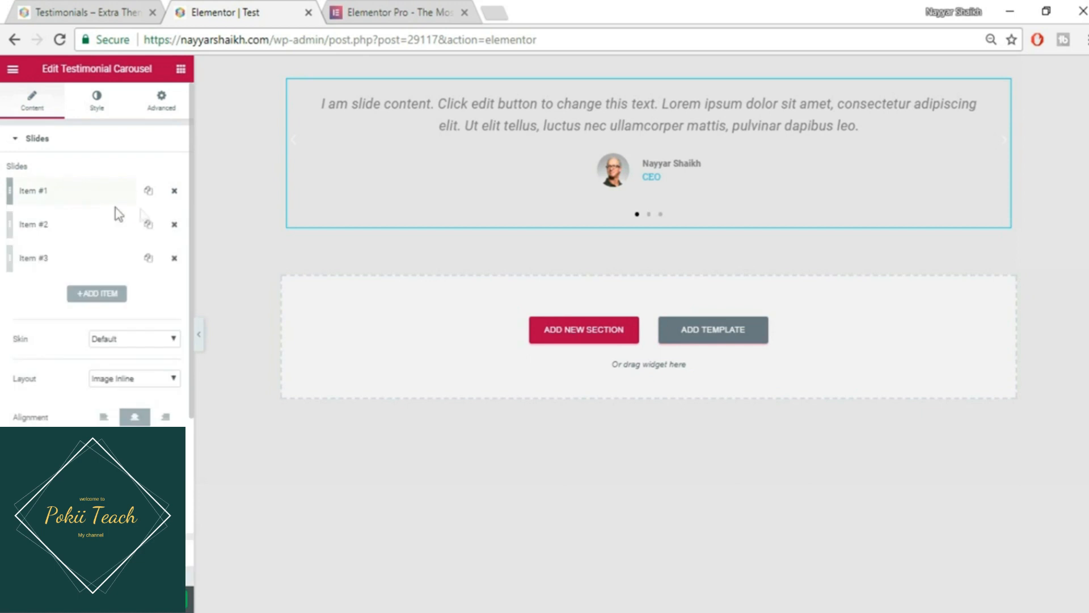
pyautogui.click(173, 224)
pyautogui.click(173, 224)
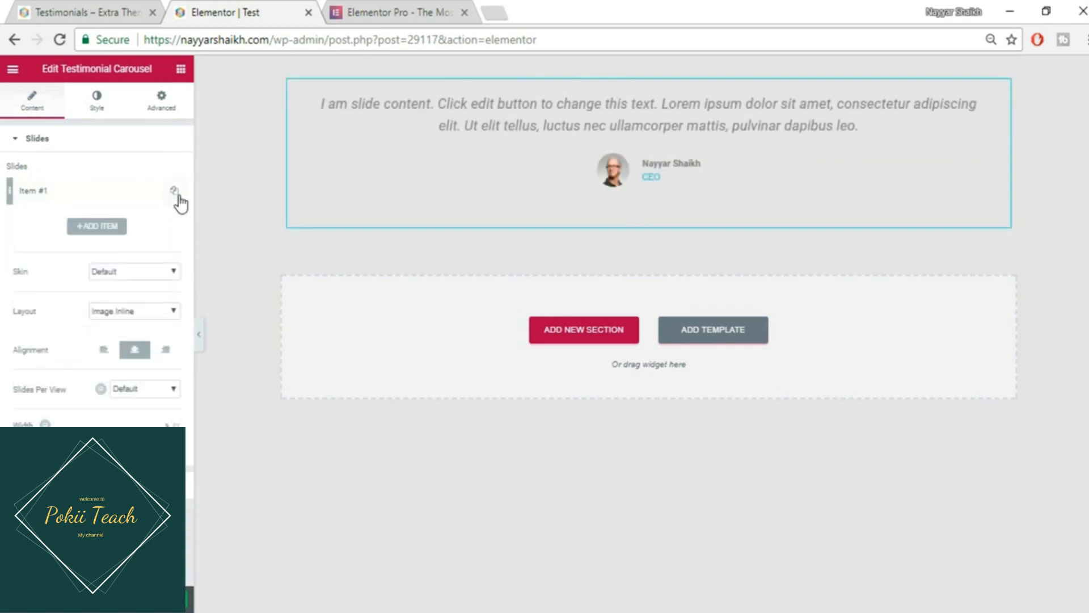
pyautogui.click(175, 193)
pyautogui.click(149, 192)
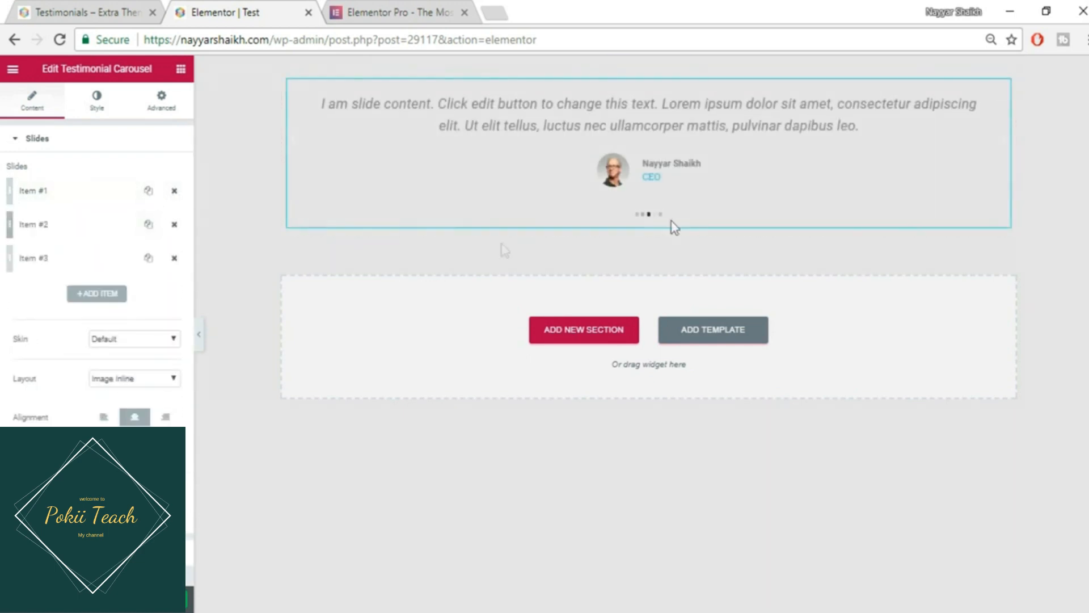
pyautogui.click(637, 214)
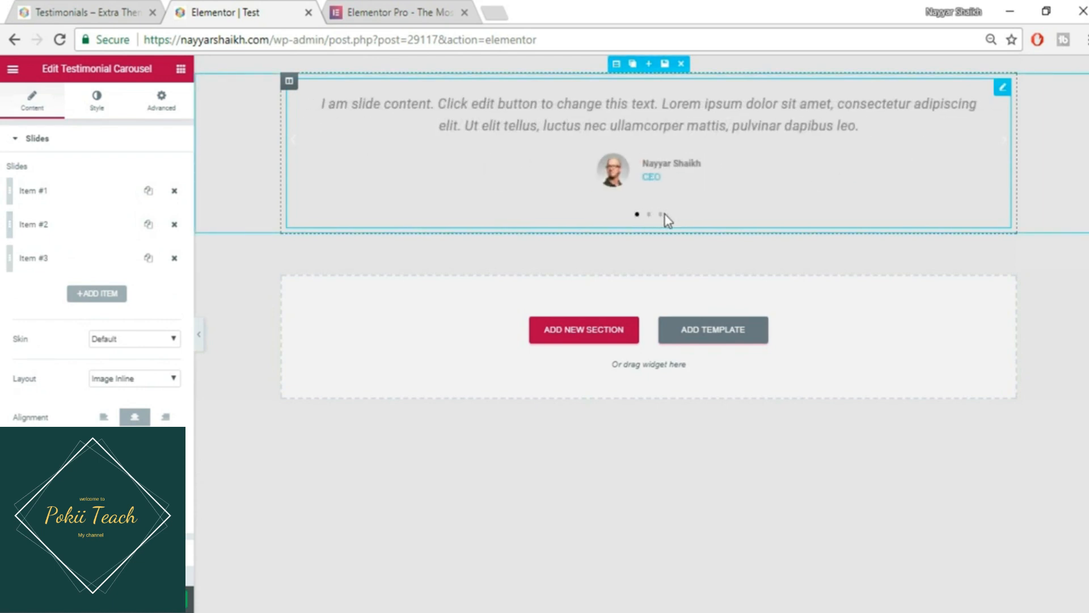
pyautogui.click(660, 215)
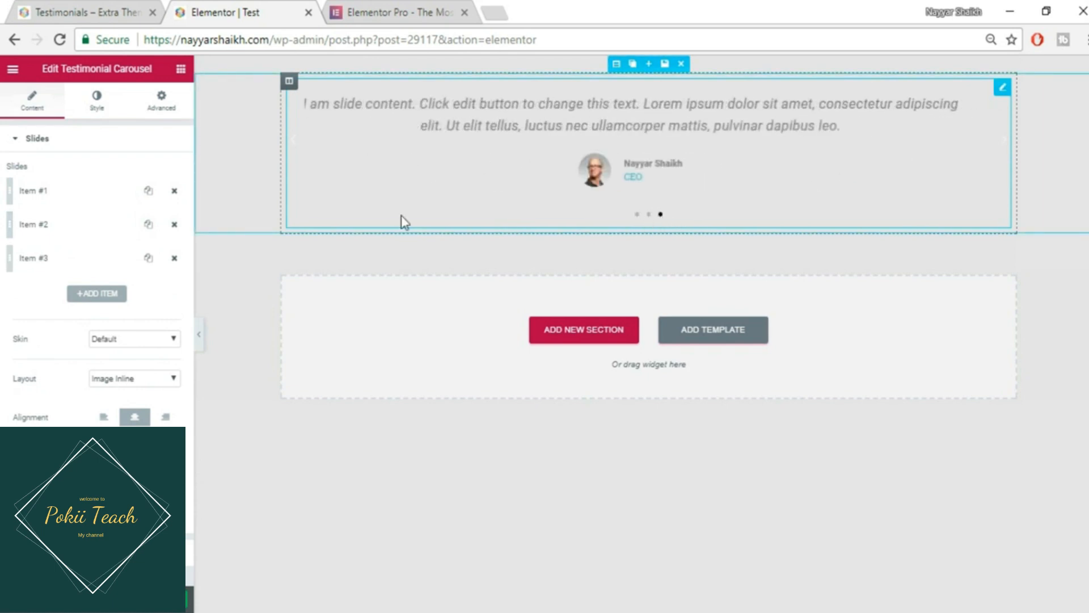
pyautogui.click(82, 191)
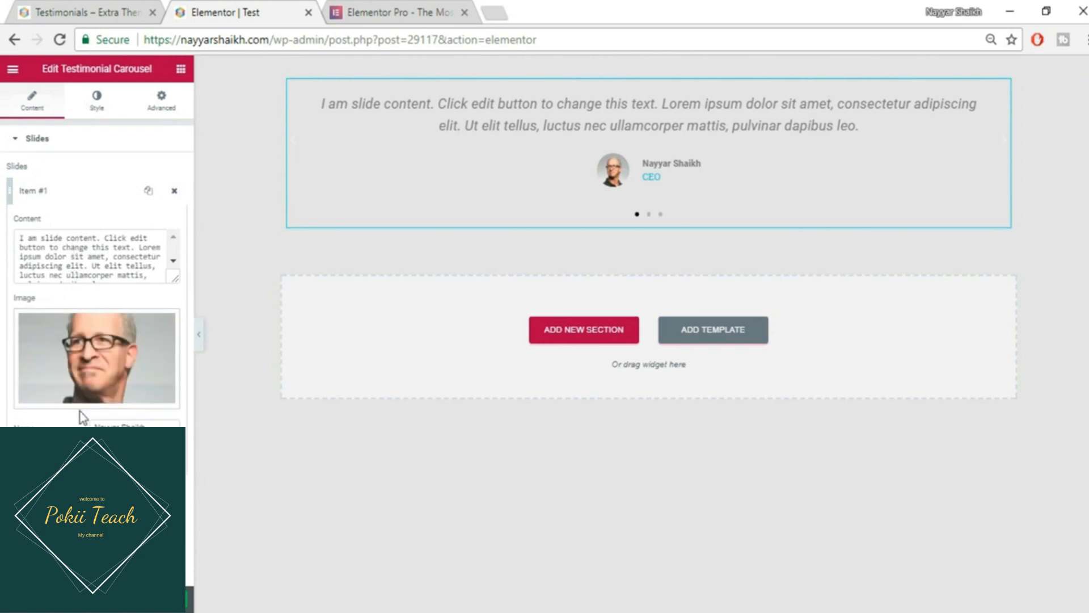
# - Try the Bubble skin, then revert the testimonials to the Default skin
pyautogui.click(97, 193)
pyautogui.click(105, 340)
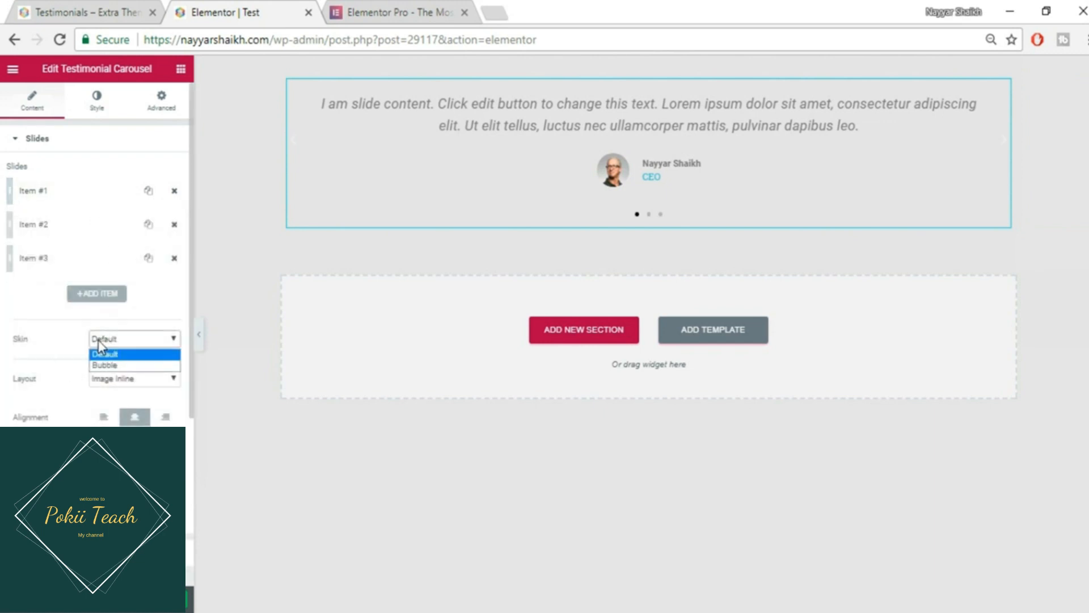
pyautogui.click(127, 363)
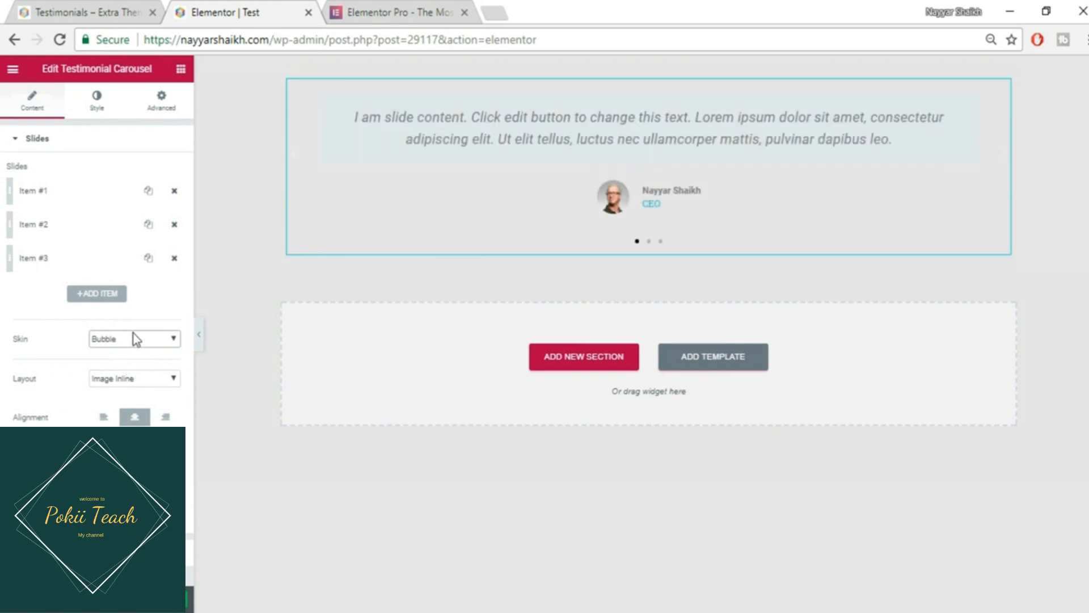
pyautogui.click(134, 337)
pyautogui.click(128, 353)
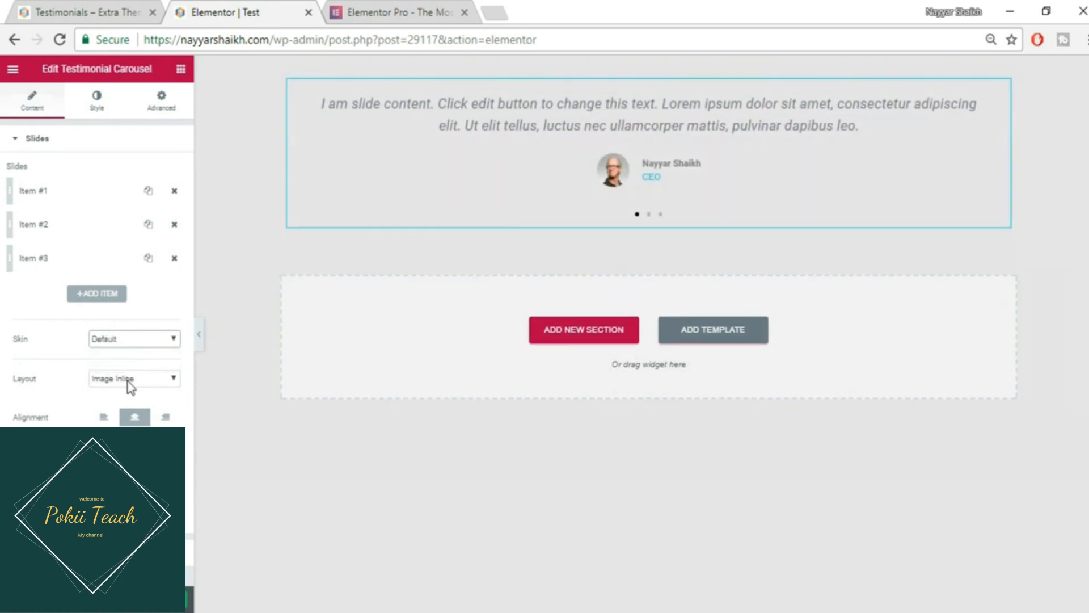
# - Try the Image Stacked and Image Left layouts, settling on Image Above
pyautogui.click(133, 382)
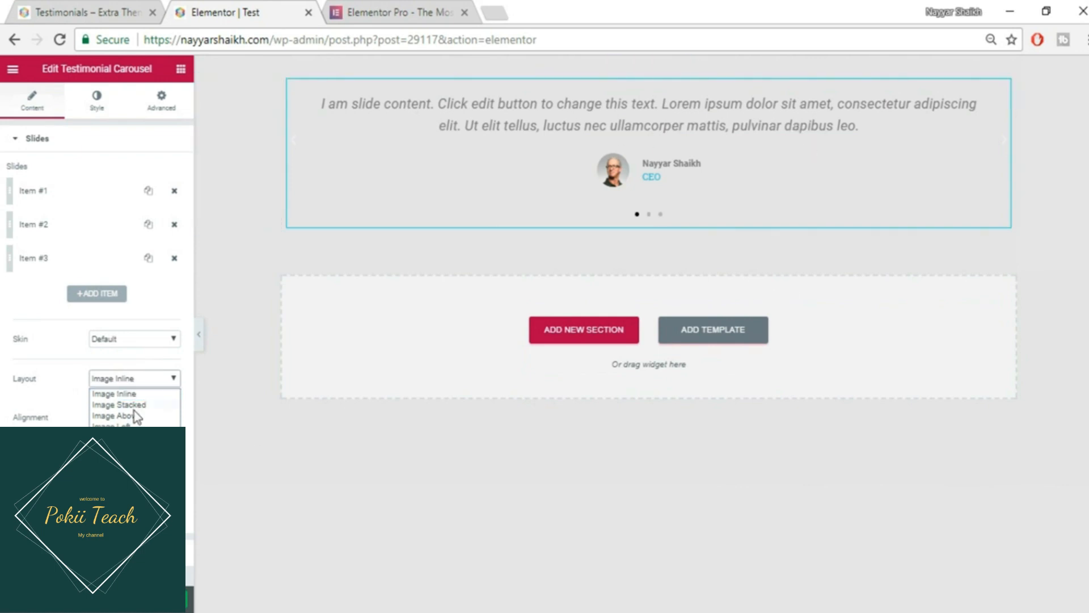
pyautogui.click(119, 405)
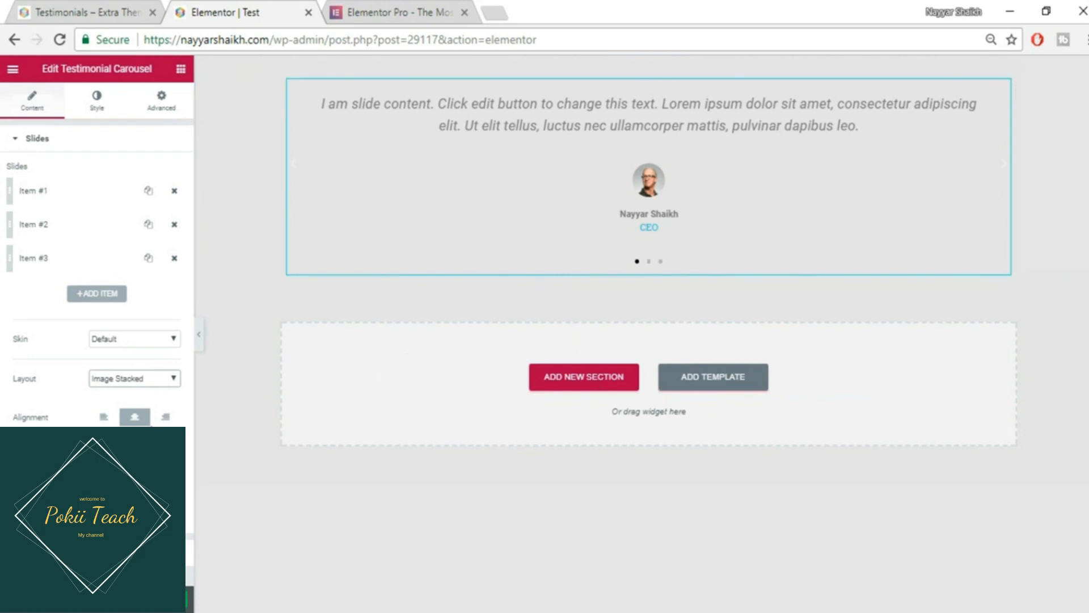
pyautogui.click(145, 379)
pyautogui.click(147, 413)
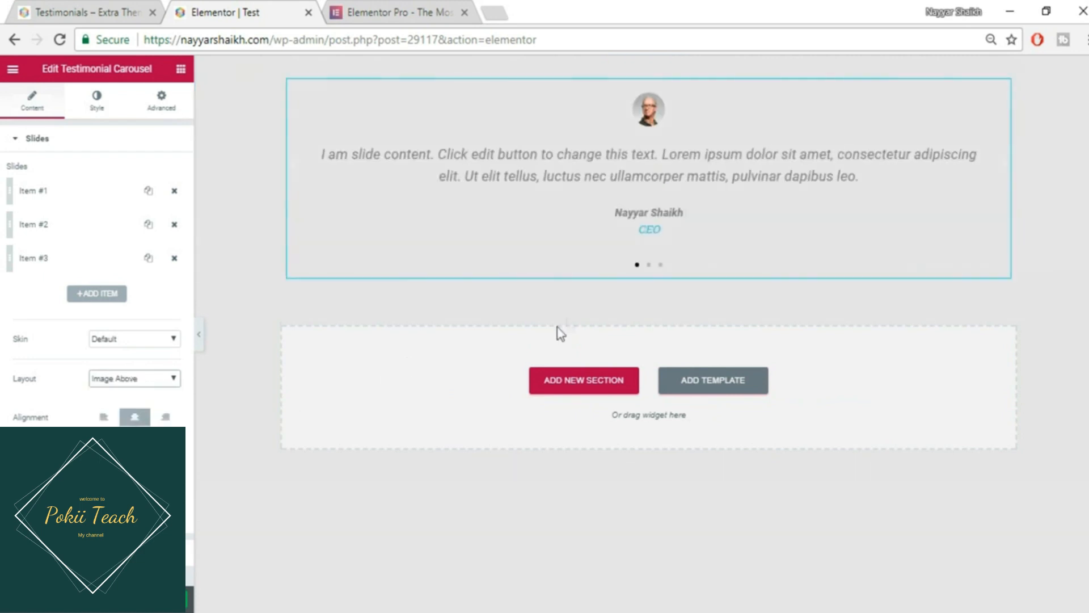
pyautogui.click(107, 20)
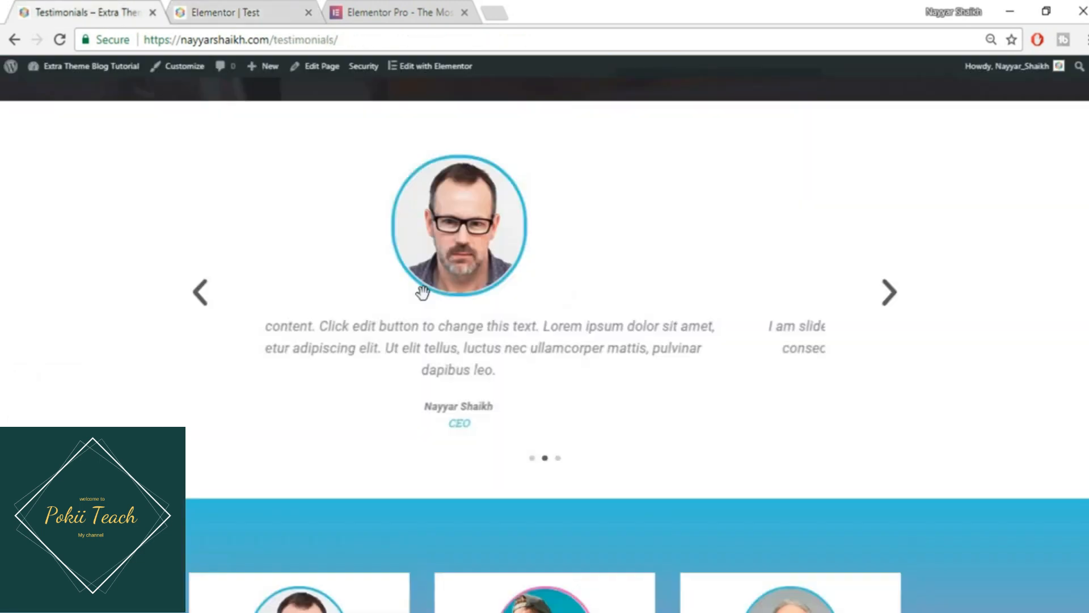
pyautogui.click(276, 10)
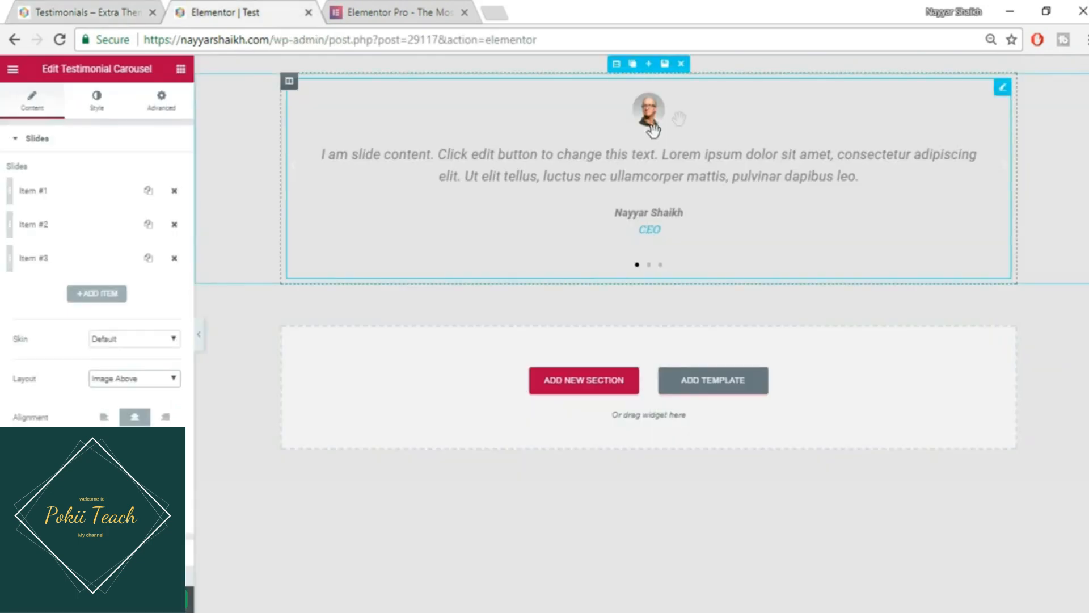
pyautogui.click(155, 379)
pyautogui.click(136, 426)
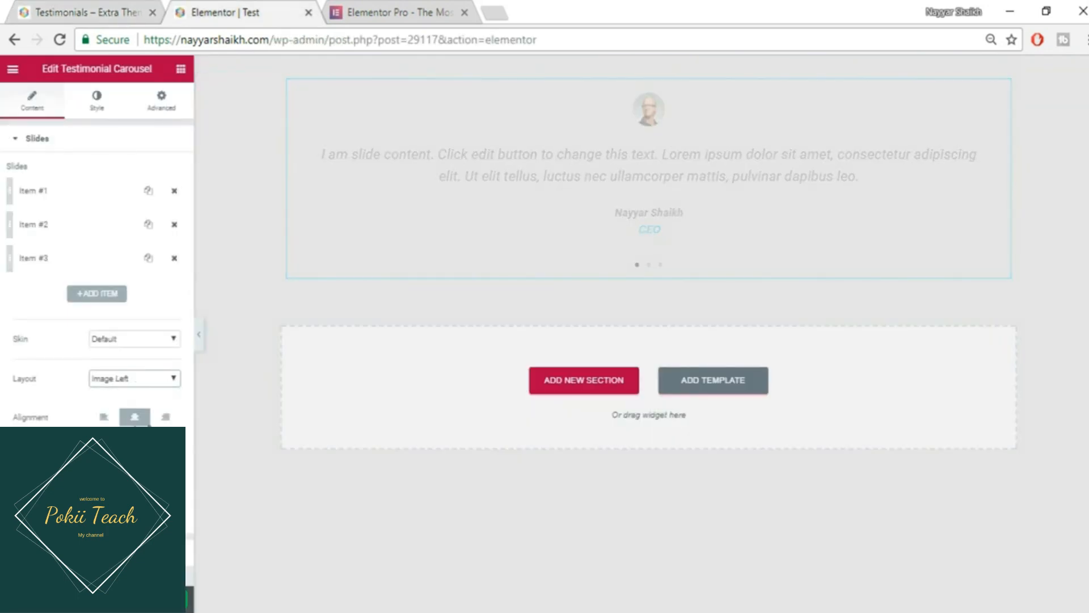
pyautogui.click(179, 378)
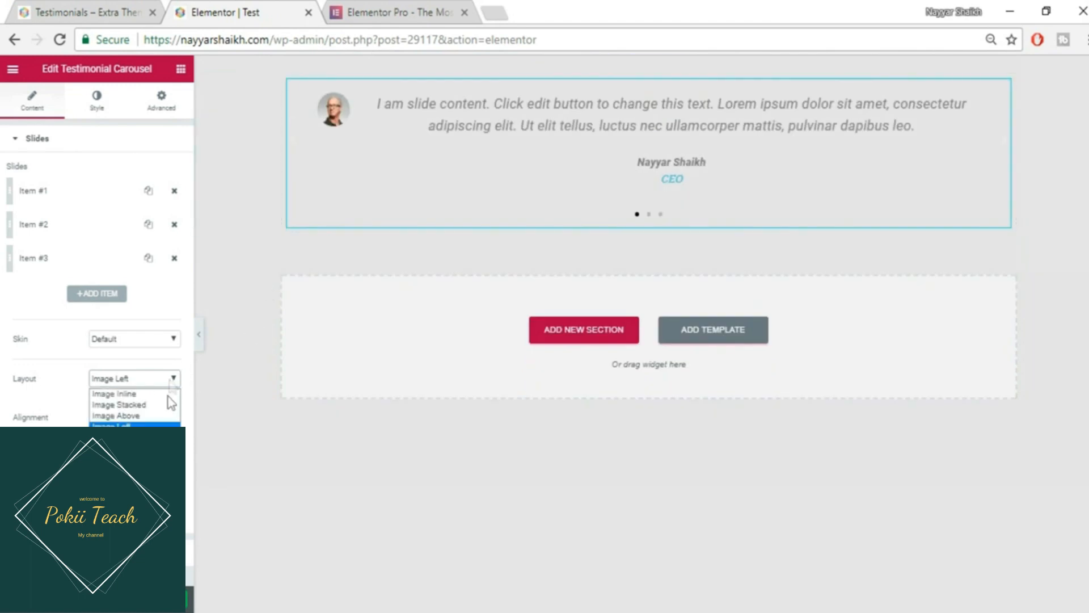
pyautogui.click(170, 415)
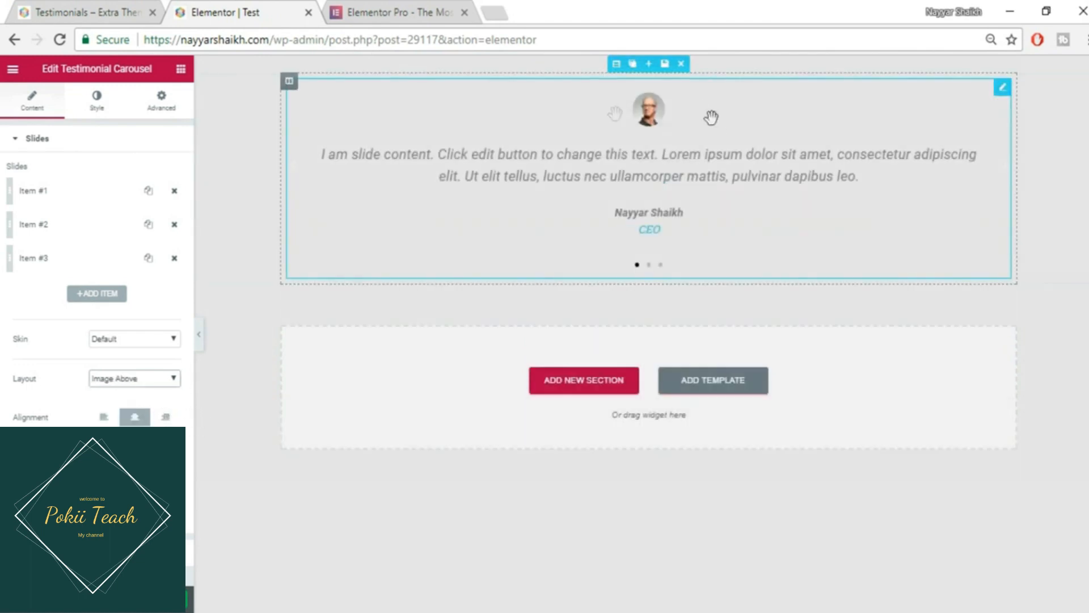
# - Compare the carousel with the reference page, then expand the carousel's Additional Options section
pyautogui.click(651, 265)
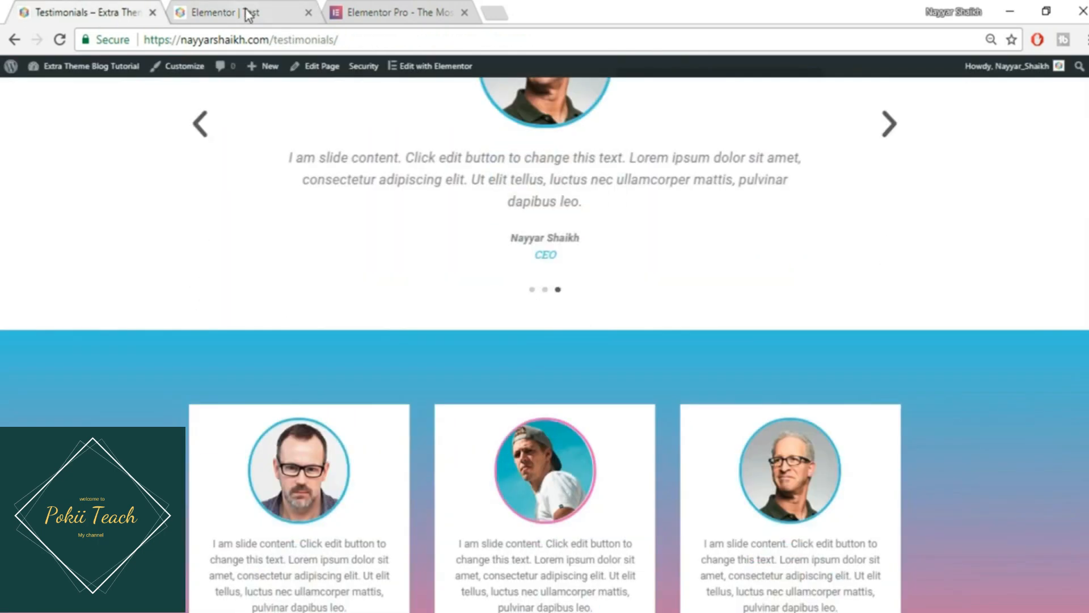
pyautogui.click(242, 13)
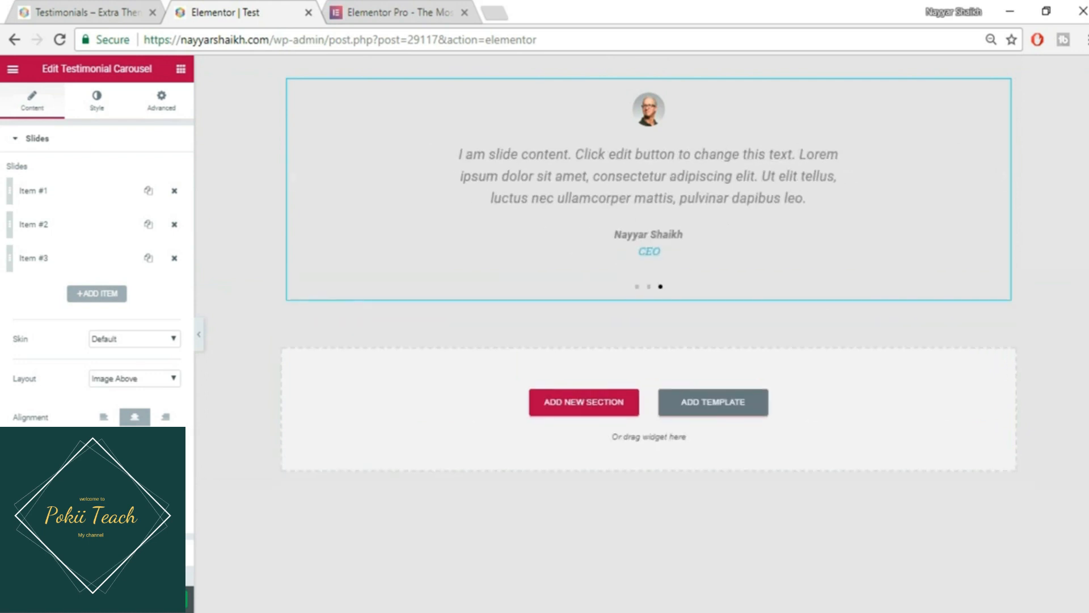
pyautogui.click(57, 2)
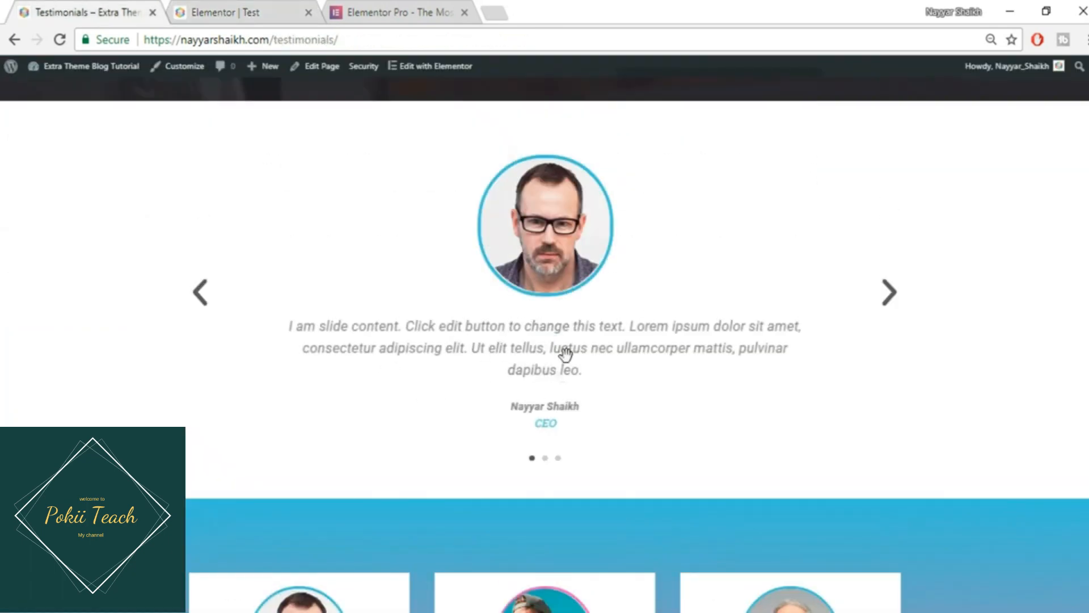
pyautogui.click(228, 7)
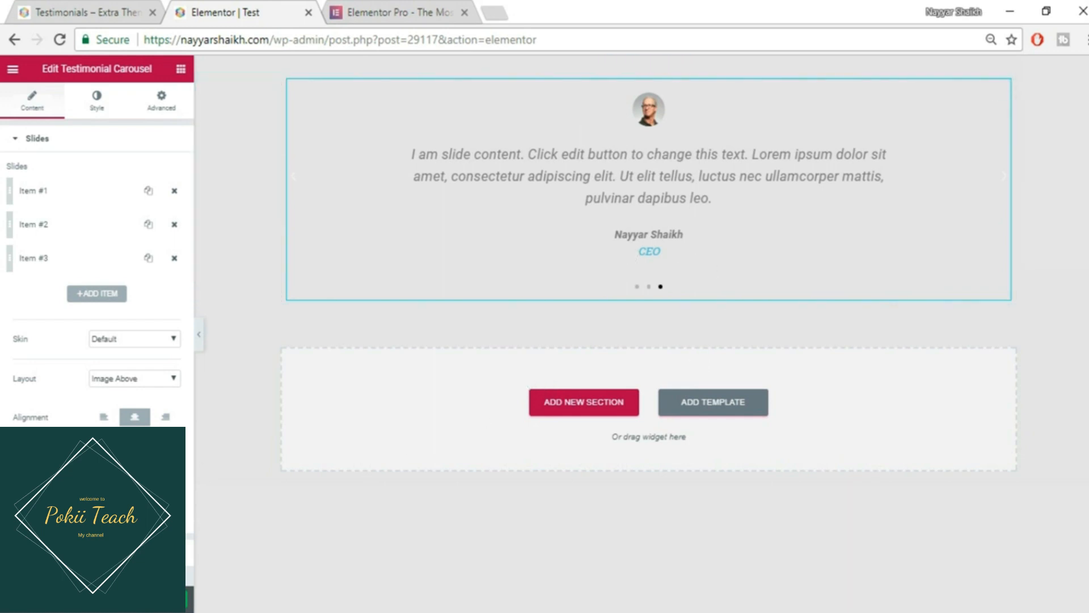
pyautogui.click(60, 552)
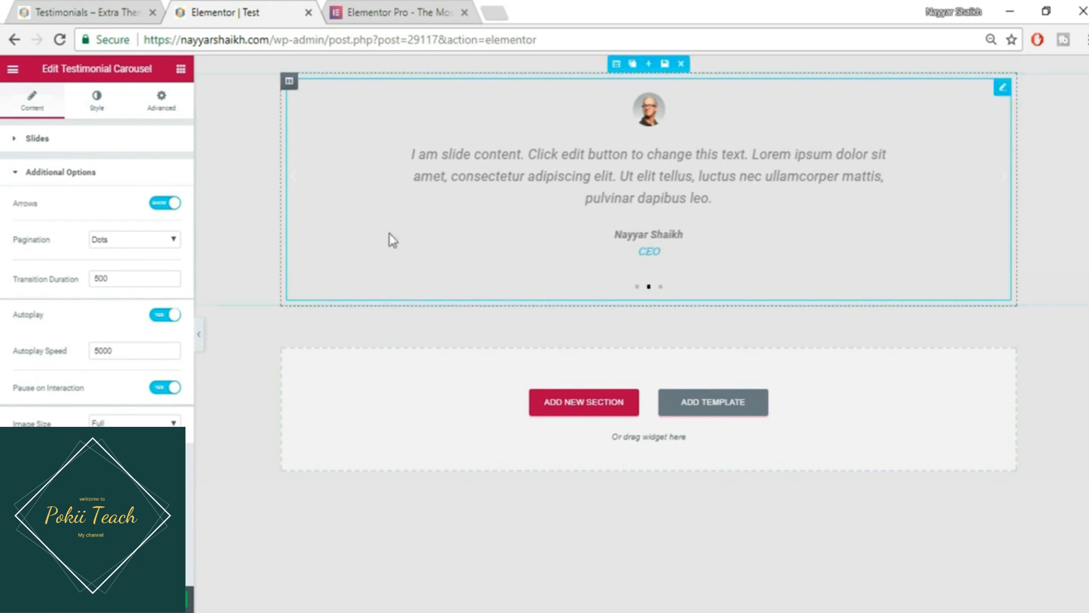
pyautogui.click(126, 8)
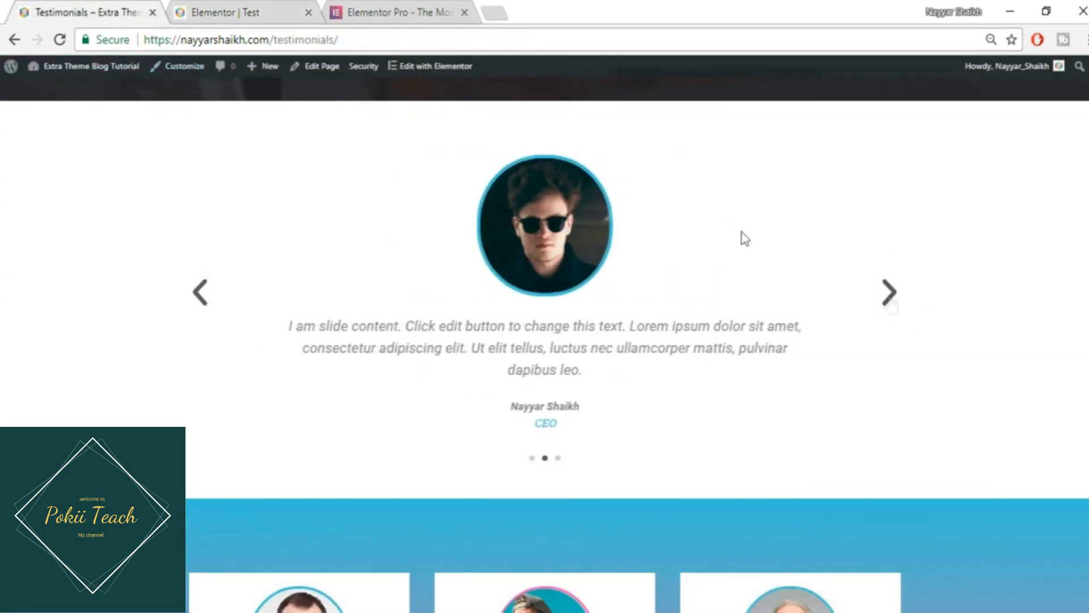
pyautogui.click(247, 8)
pyautogui.click(173, 211)
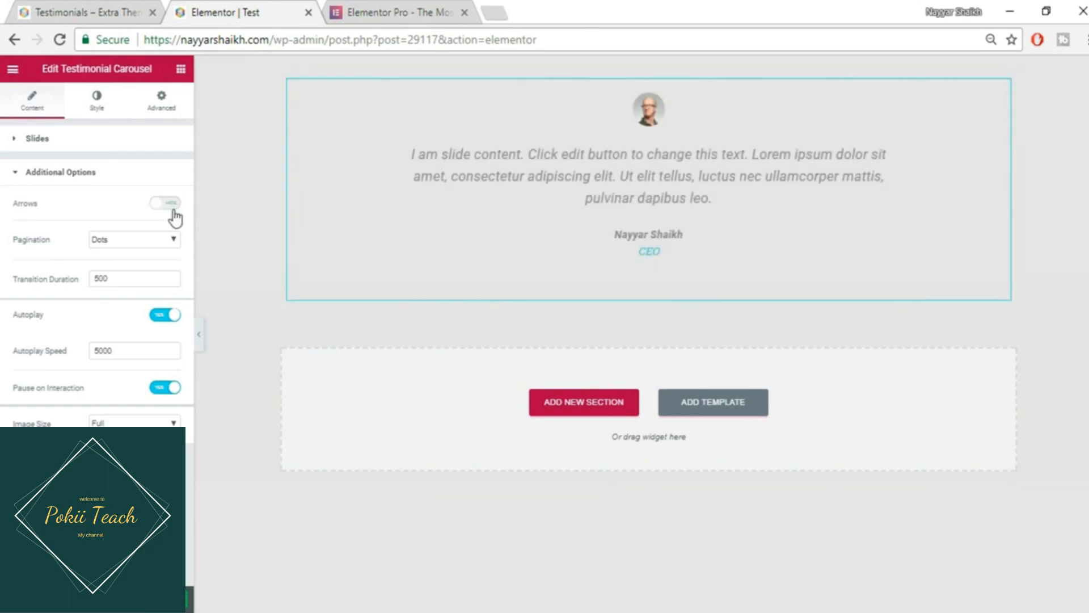
pyautogui.click(173, 204)
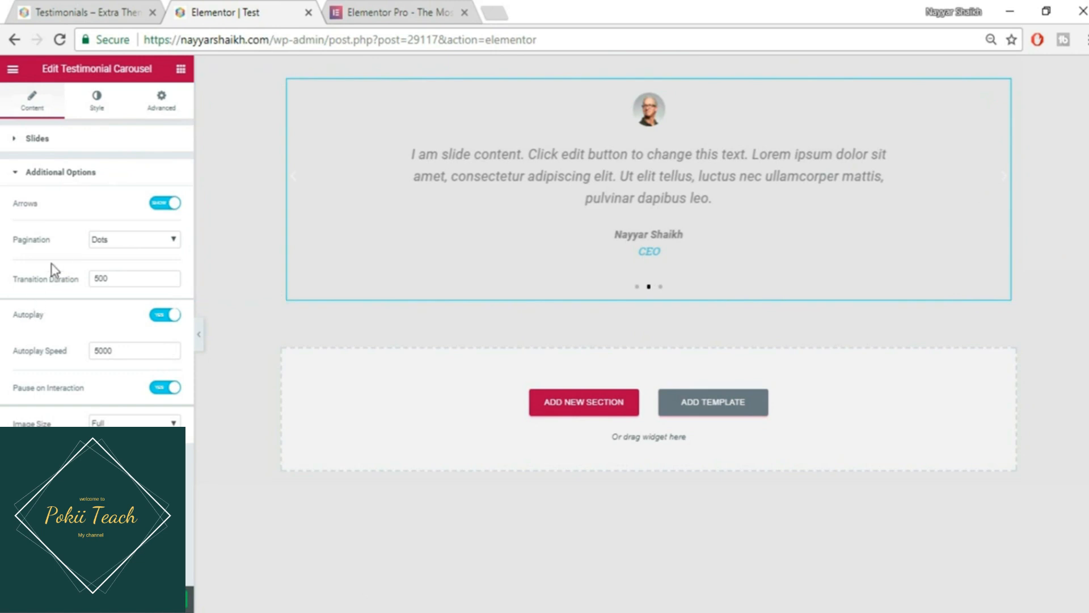
pyautogui.click(63, 8)
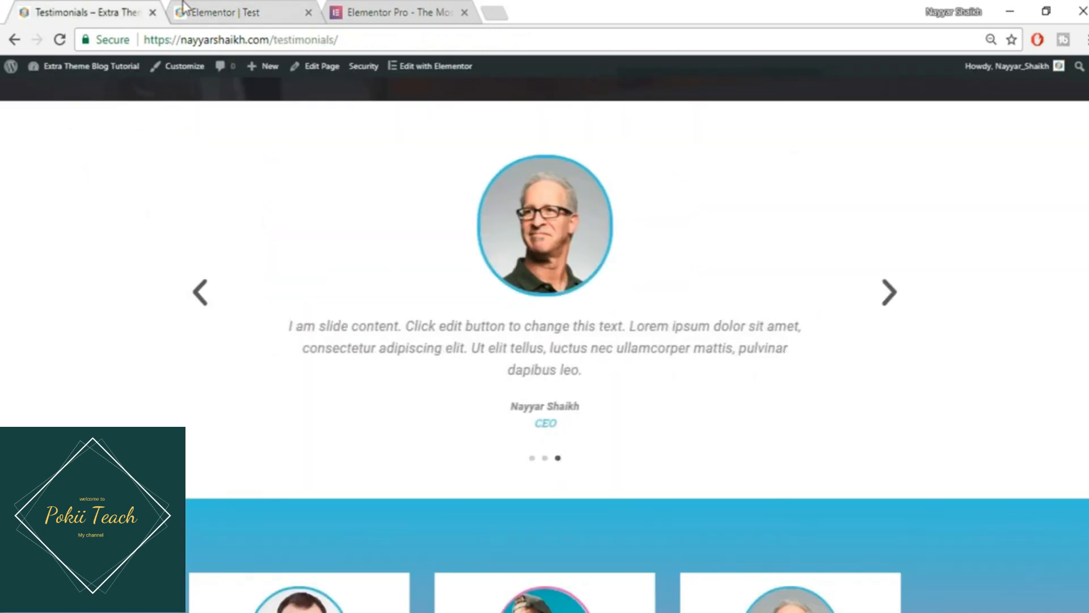
pyautogui.click(185, 10)
pyautogui.click(133, 240)
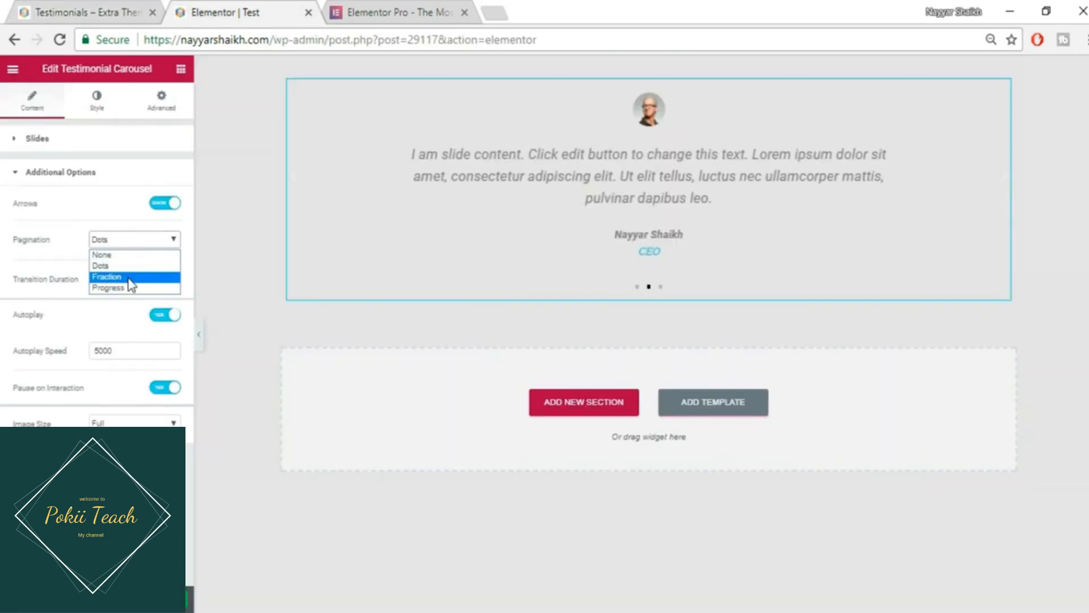
pyautogui.click(129, 277)
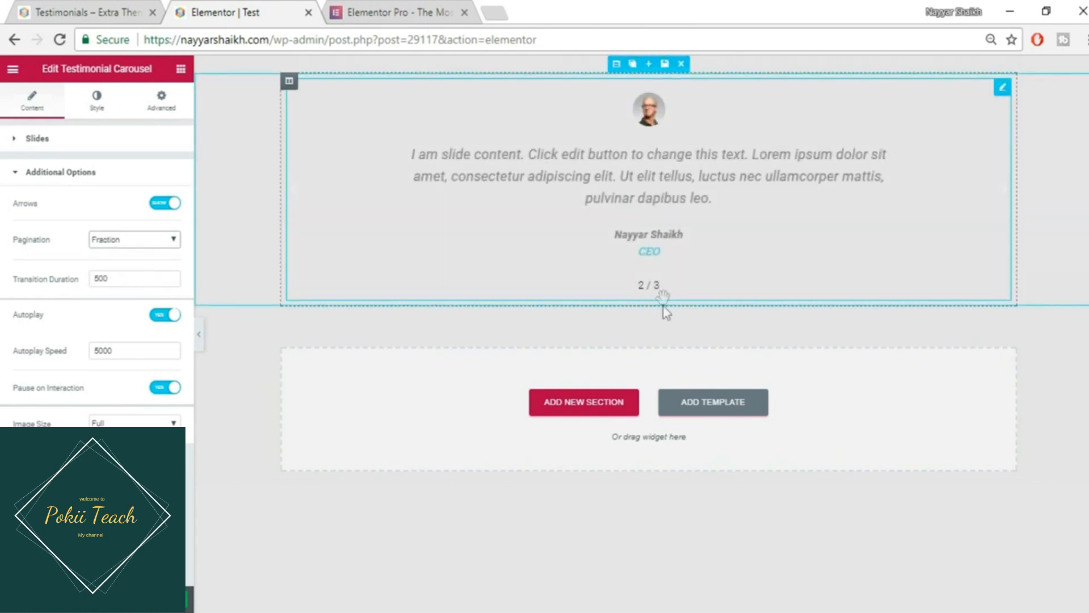
pyautogui.click(147, 246)
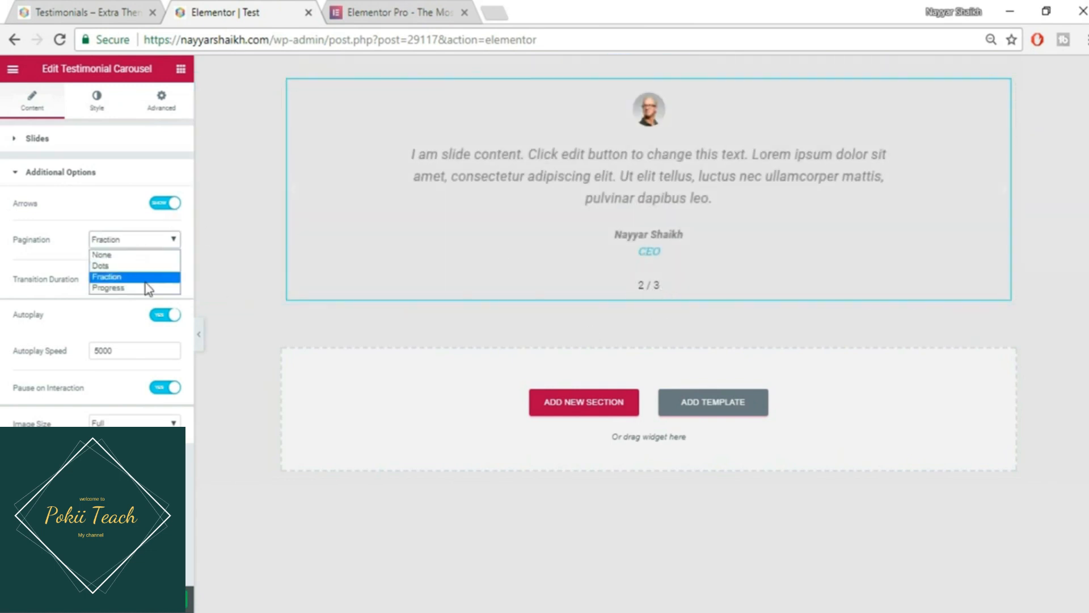
pyautogui.click(121, 288)
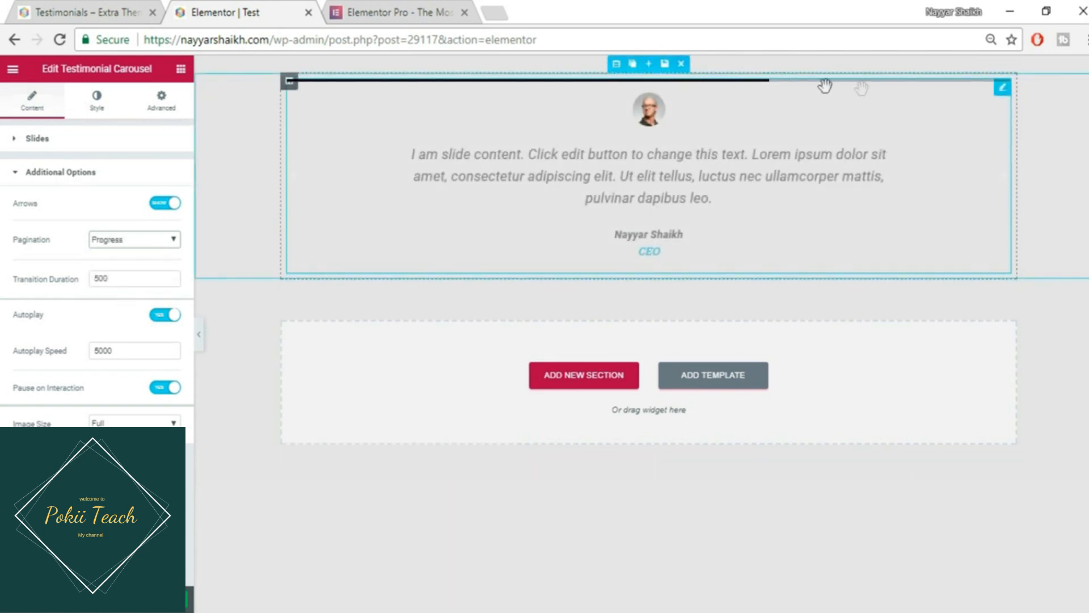
pyautogui.click(136, 241)
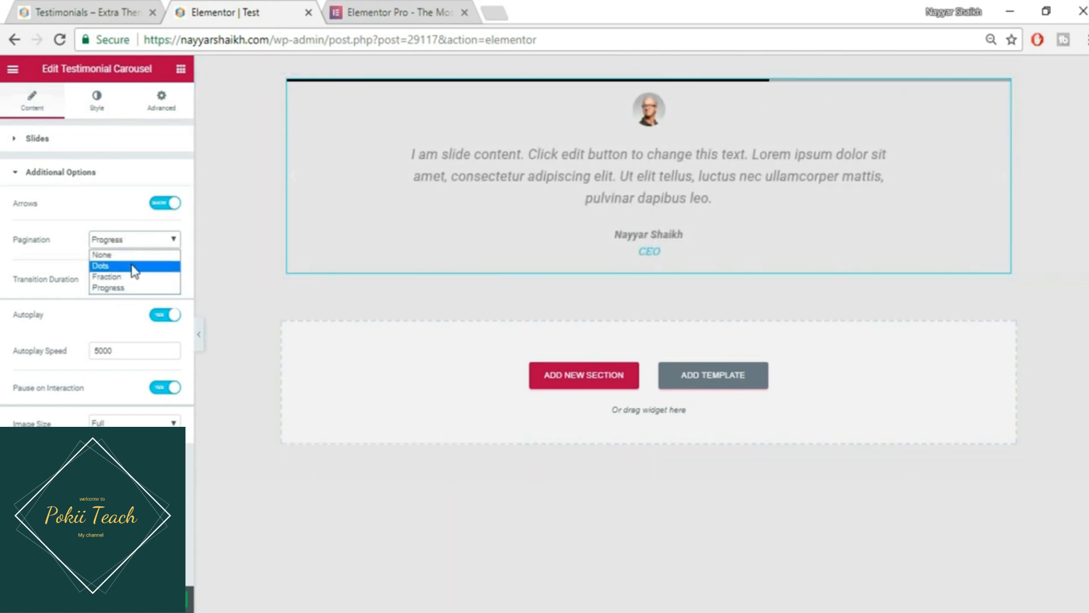
pyautogui.click(134, 267)
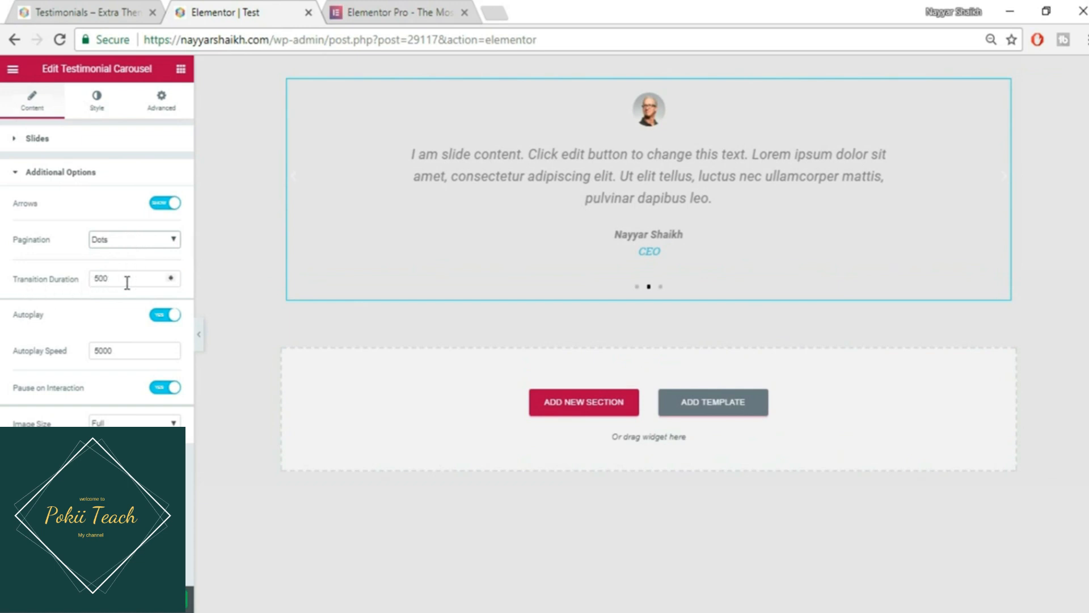
pyautogui.doubleClick(131, 279)
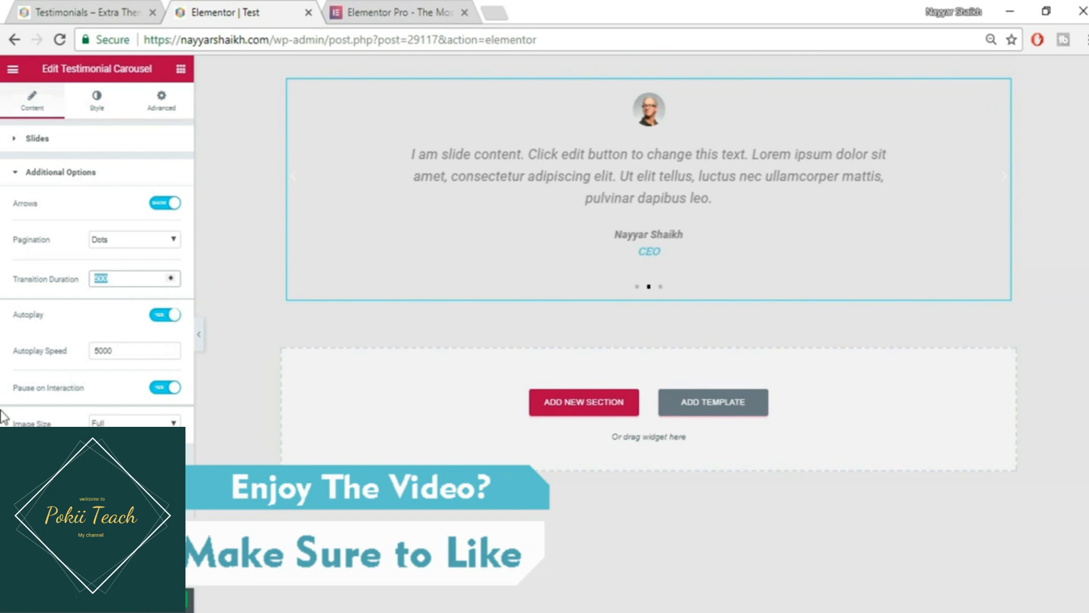
pyautogui.click(131, 424)
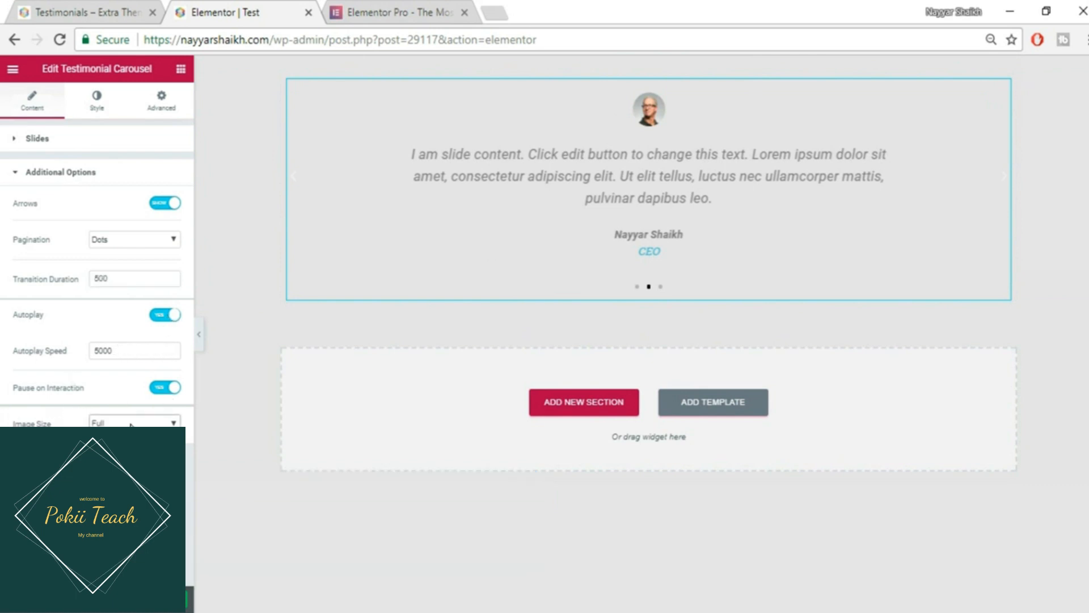
pyautogui.click(90, 171)
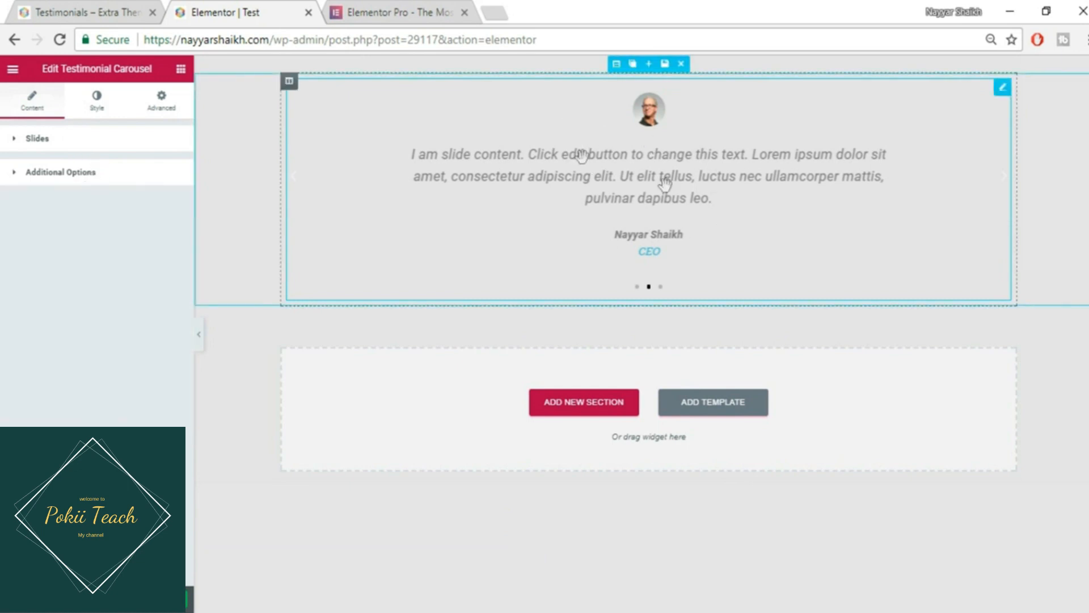
# - In the carousel's Style tab, set Space Between slides to 12
pyautogui.click(101, 113)
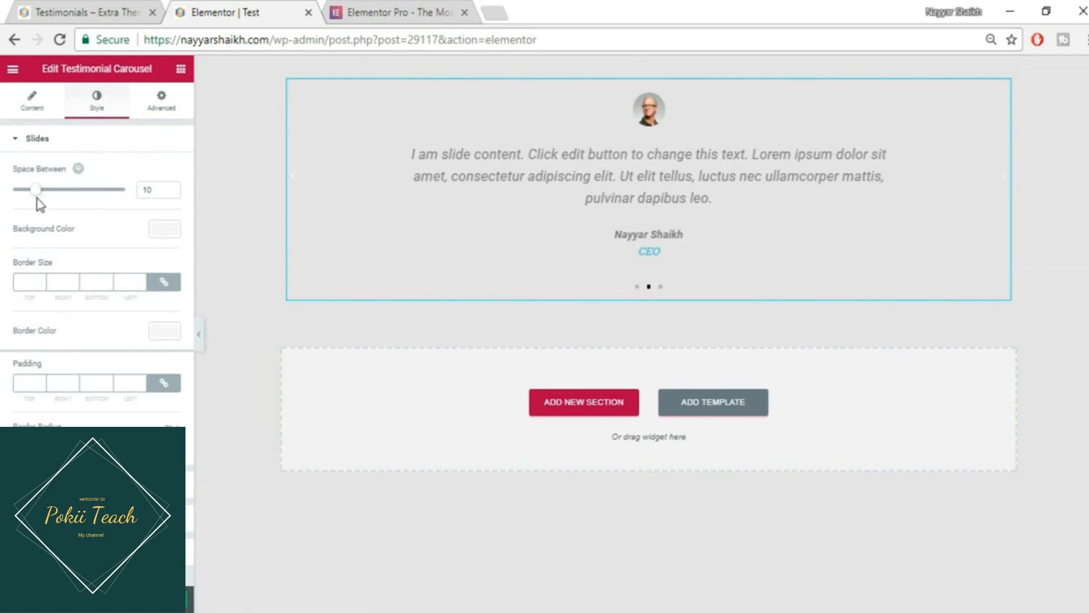
pyautogui.moveTo(41, 198)
pyautogui.mouseDown()
pyautogui.moveTo(77, 197)
pyautogui.moveTo(42, 199)
pyautogui.mouseUp()
pyautogui.click(91, 9)
# - Set the slide background colour to white #ffffff and compare with the live Testimonials page
pyautogui.click(171, 232)
pyautogui.click(133, 386)
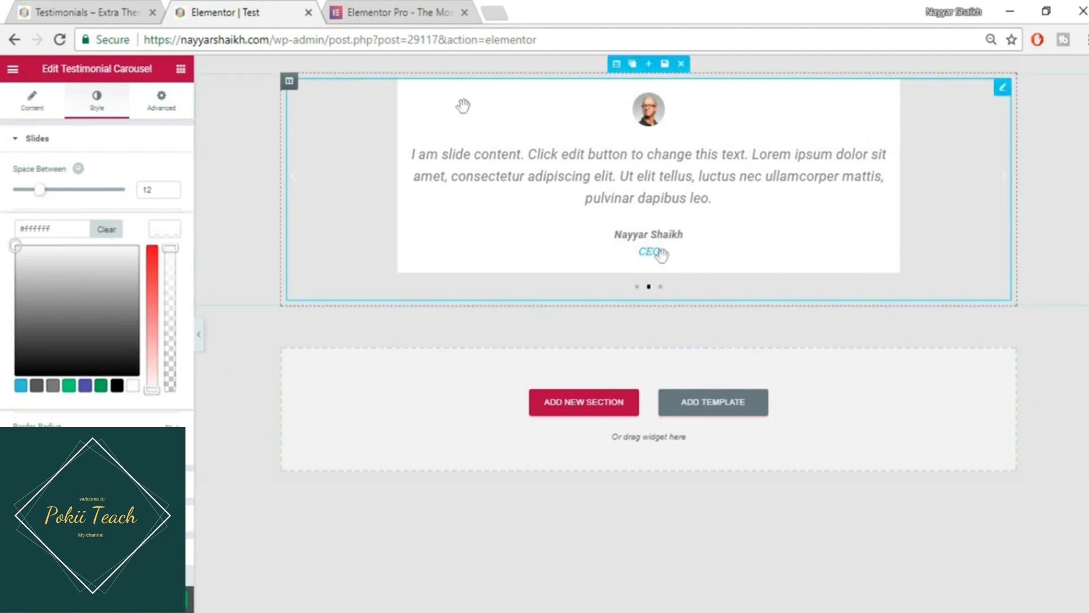
pyautogui.click(85, 12)
pyautogui.scroll(-5, 494, 392)
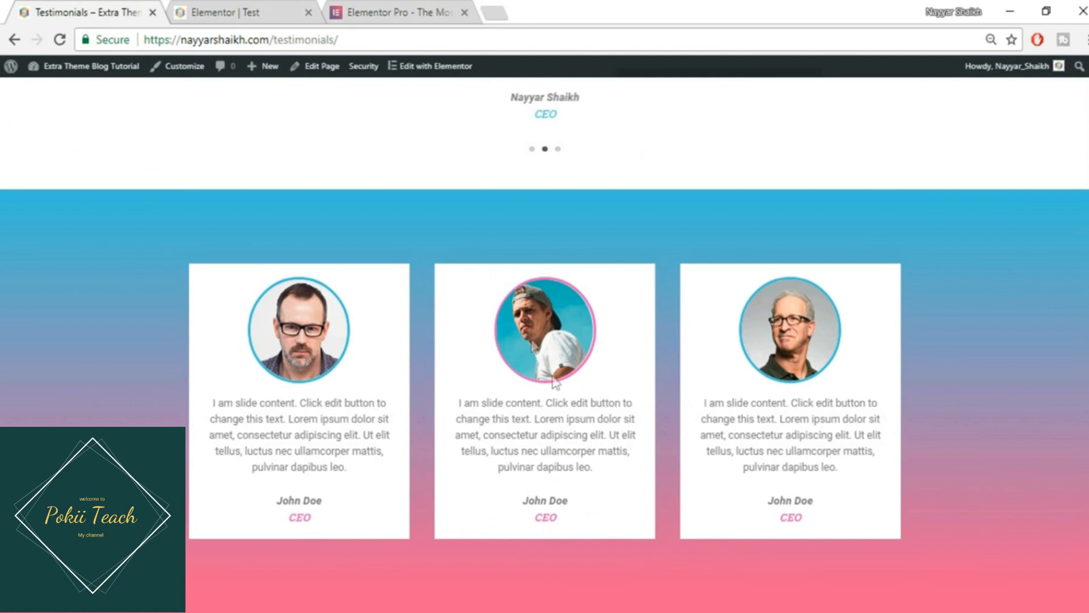
pyautogui.scroll(7, 571, 484)
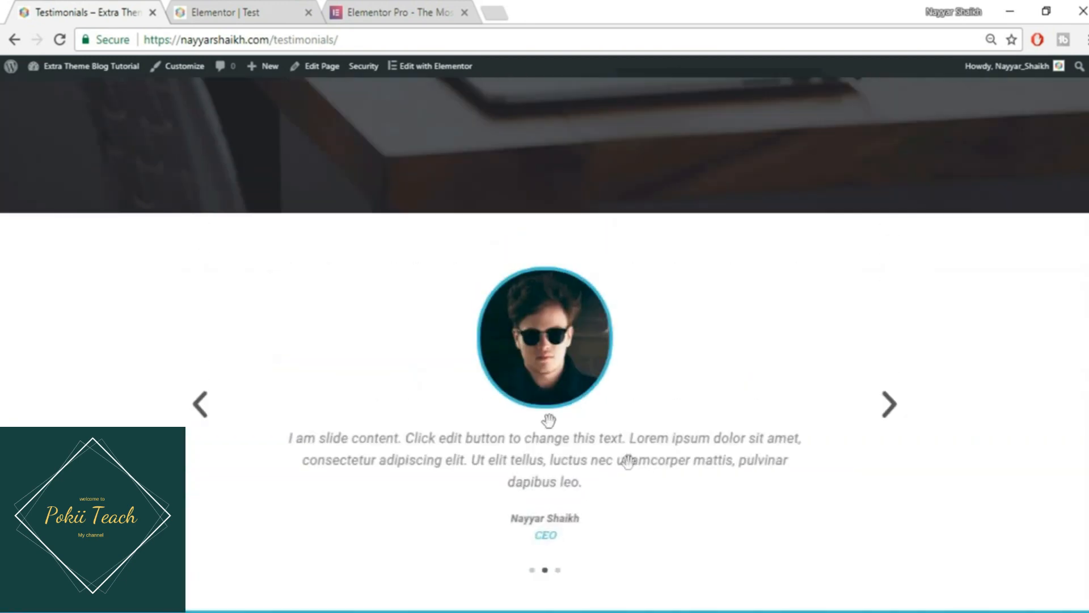
pyautogui.click(216, 12)
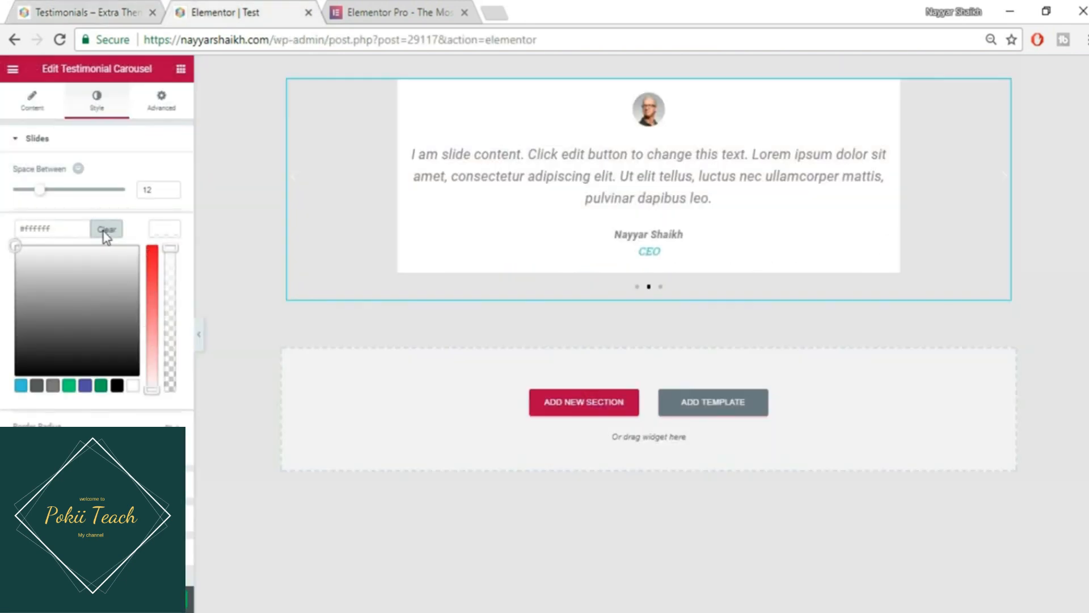
# - Clear the white slide background, set slide border to 0, and remove the 50 slide padding
pyautogui.click(103, 232)
pyautogui.click(186, 258)
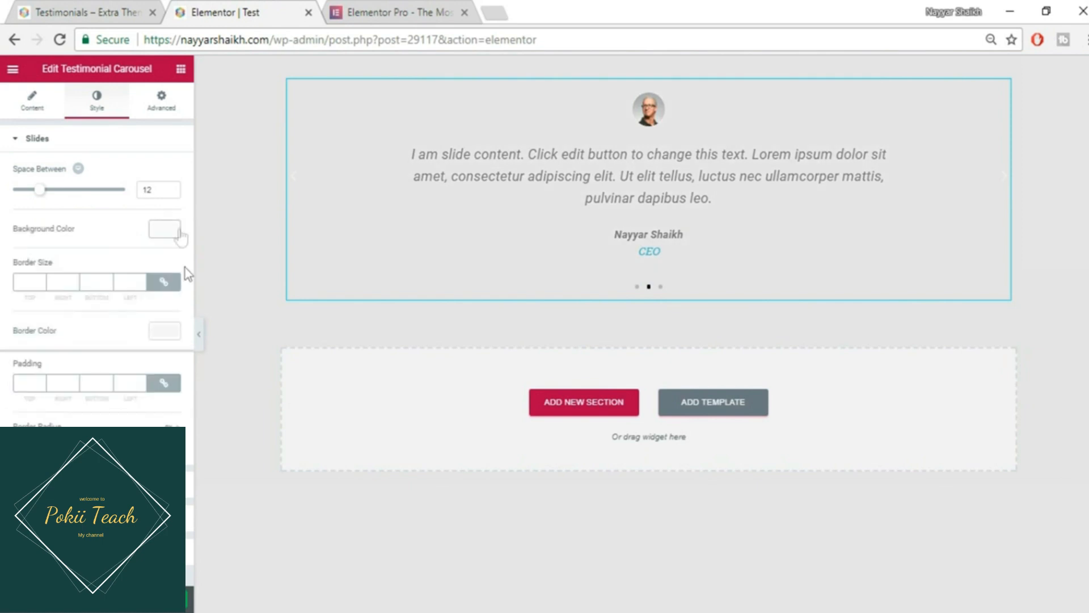
pyautogui.click(40, 284)
pyautogui.doubleClick(29, 282)
pyautogui.write('5')
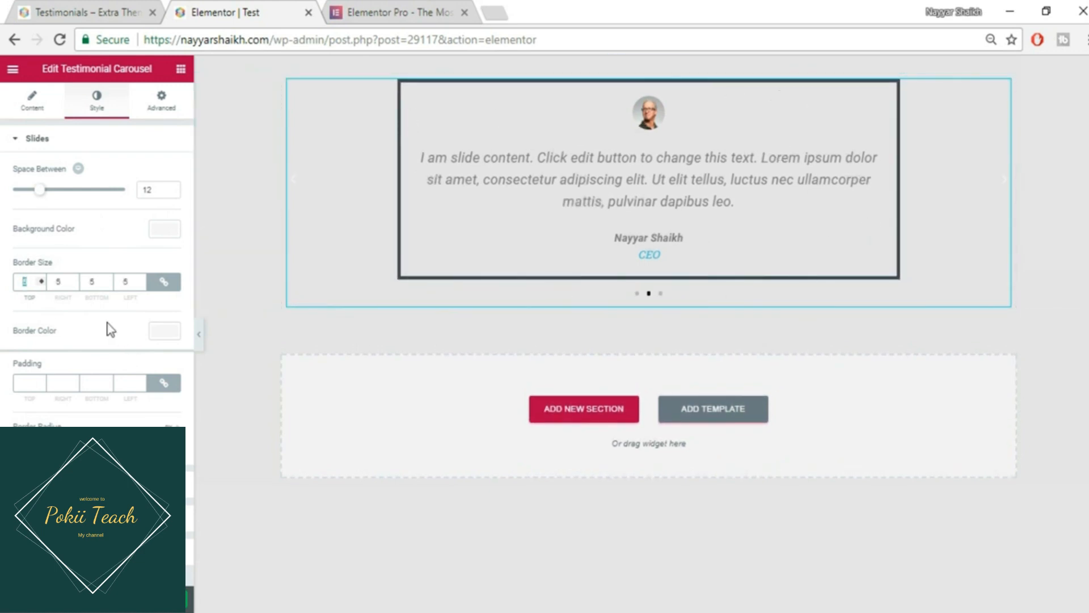
pyautogui.write('0')
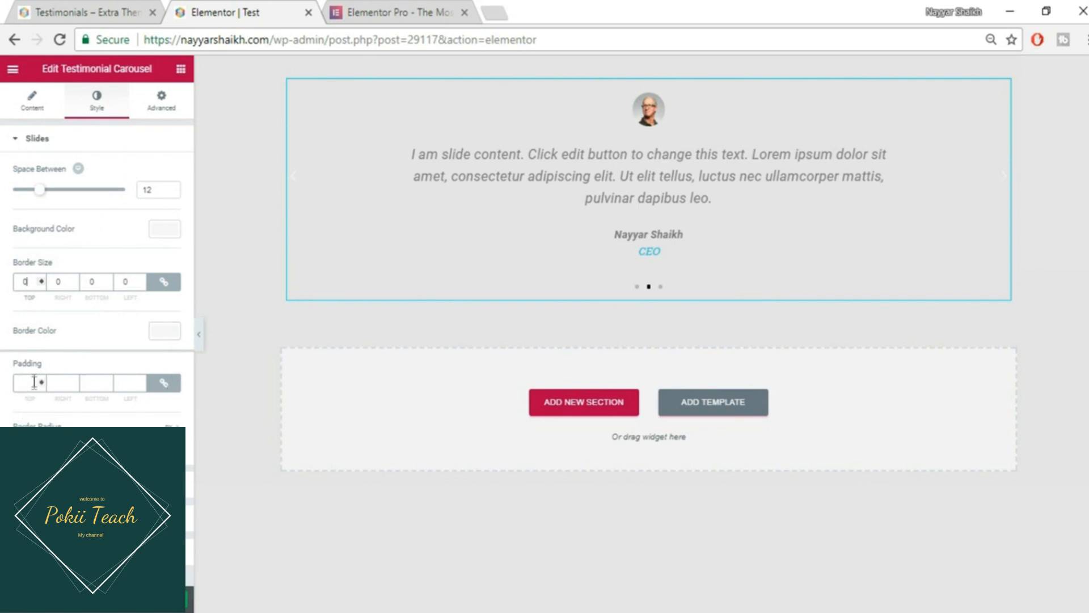
pyautogui.write('50')
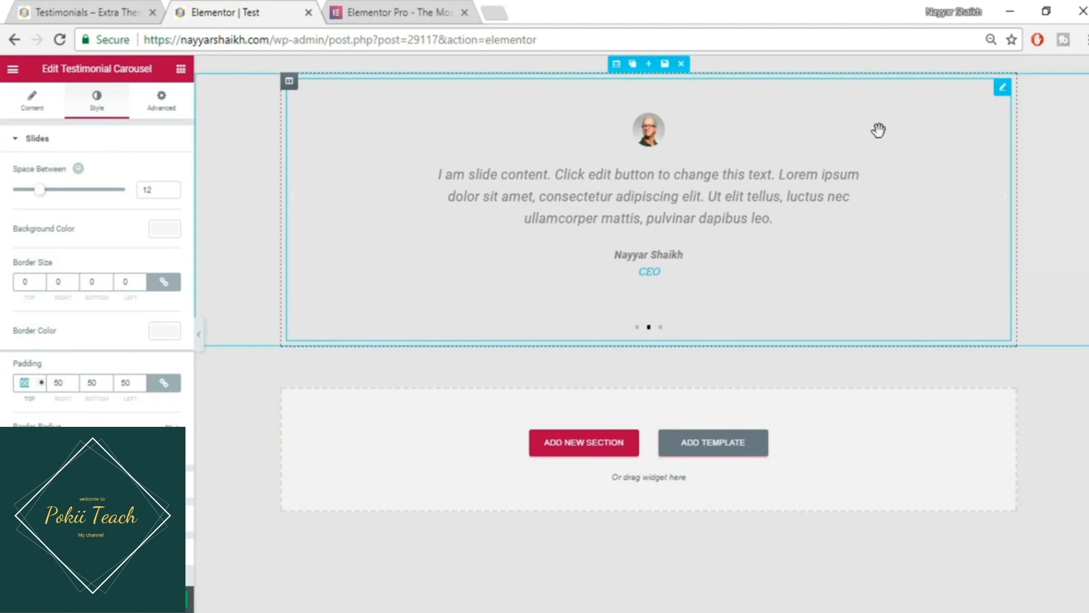
pyautogui.press('BackSpace')
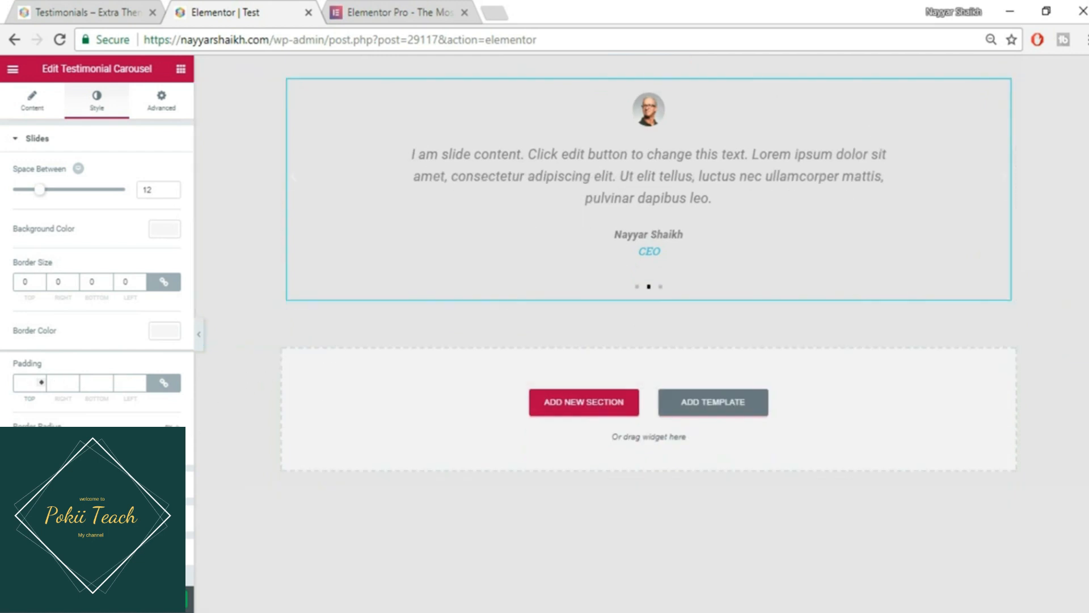
pyautogui.click(40, 488)
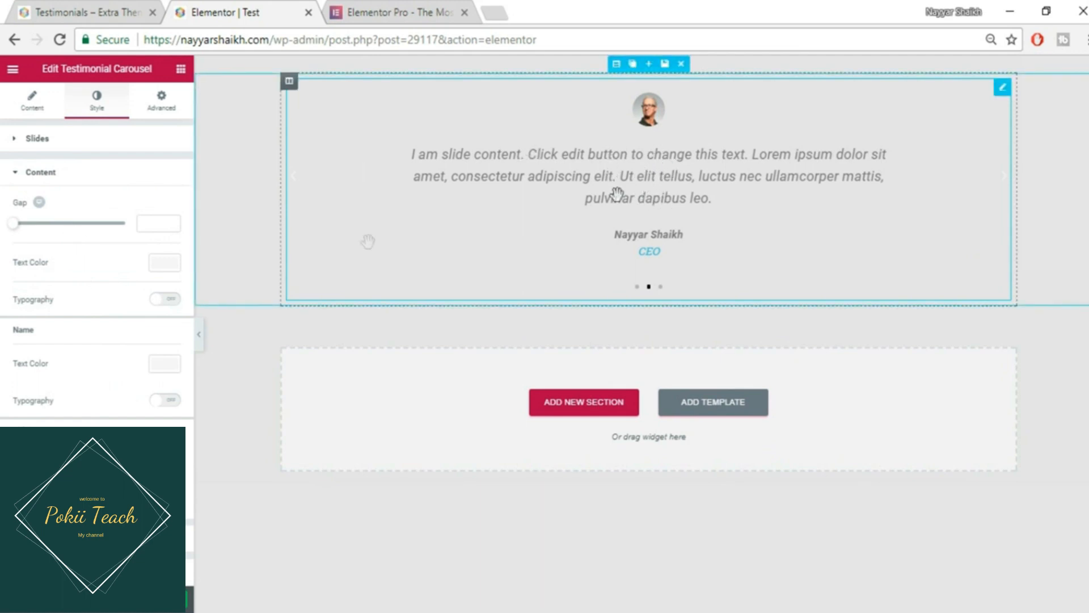
# - Set the testimonial quote text colour to dark grey after trying several swatches
pyautogui.moveTo(13, 224); pyautogui.dragTo(41, 230)
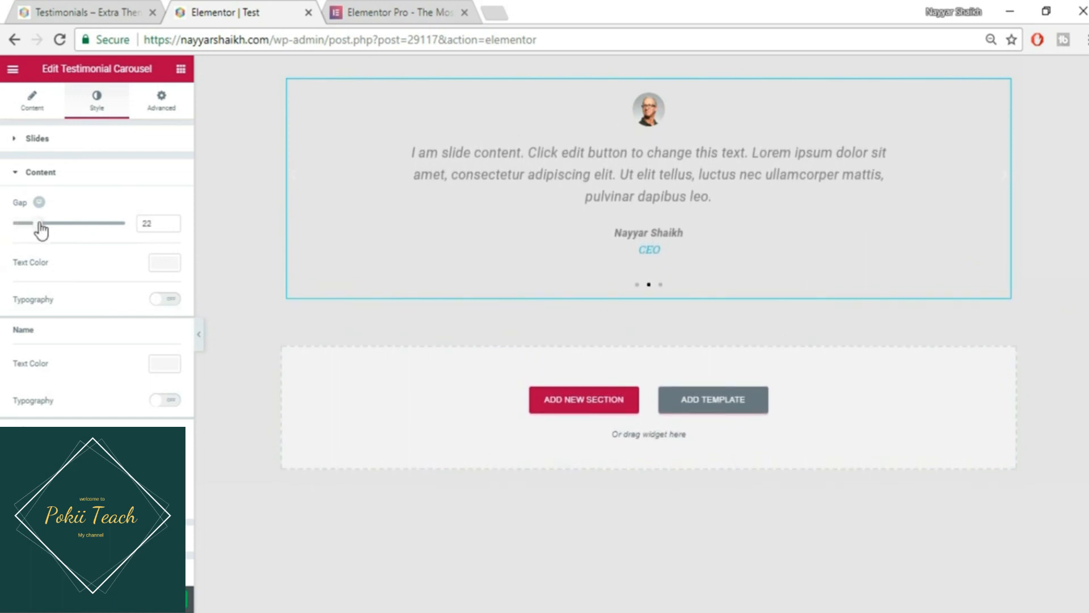
pyautogui.click(164, 262)
pyautogui.click(21, 419)
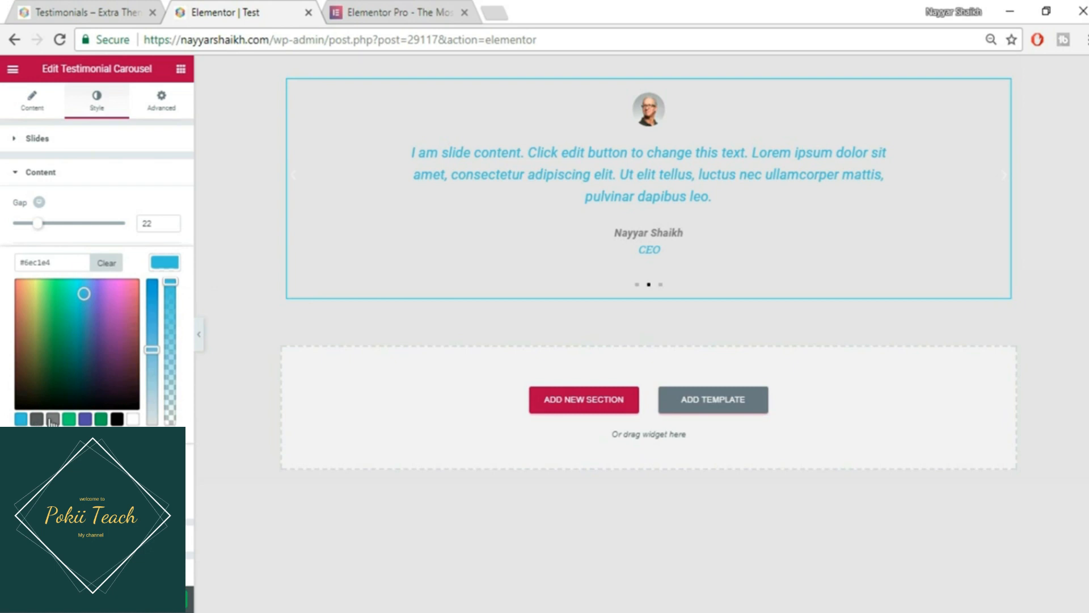
pyautogui.click(53, 419)
pyautogui.click(69, 418)
pyautogui.click(101, 418)
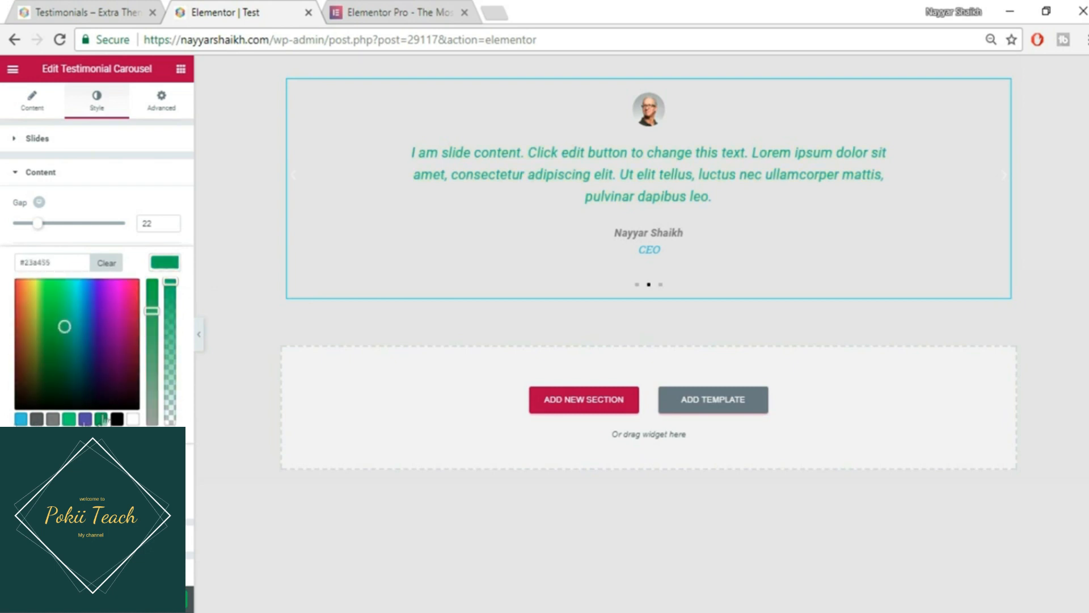
pyautogui.click(37, 419)
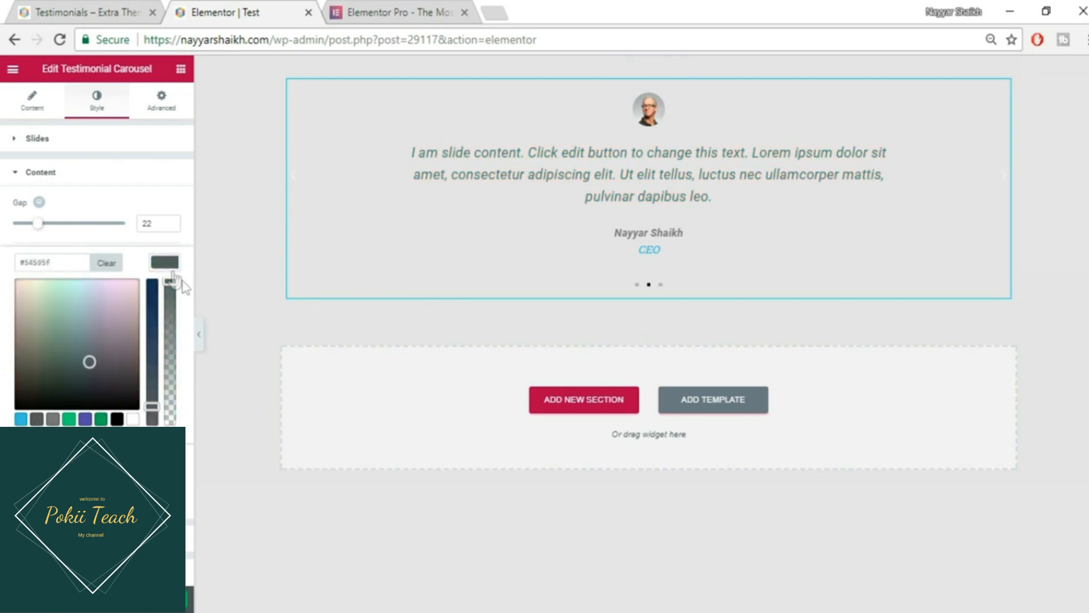
pyautogui.click(169, 267)
# - Turn on custom typography for the quote text with line-height 1.4
pyautogui.click(165, 299)
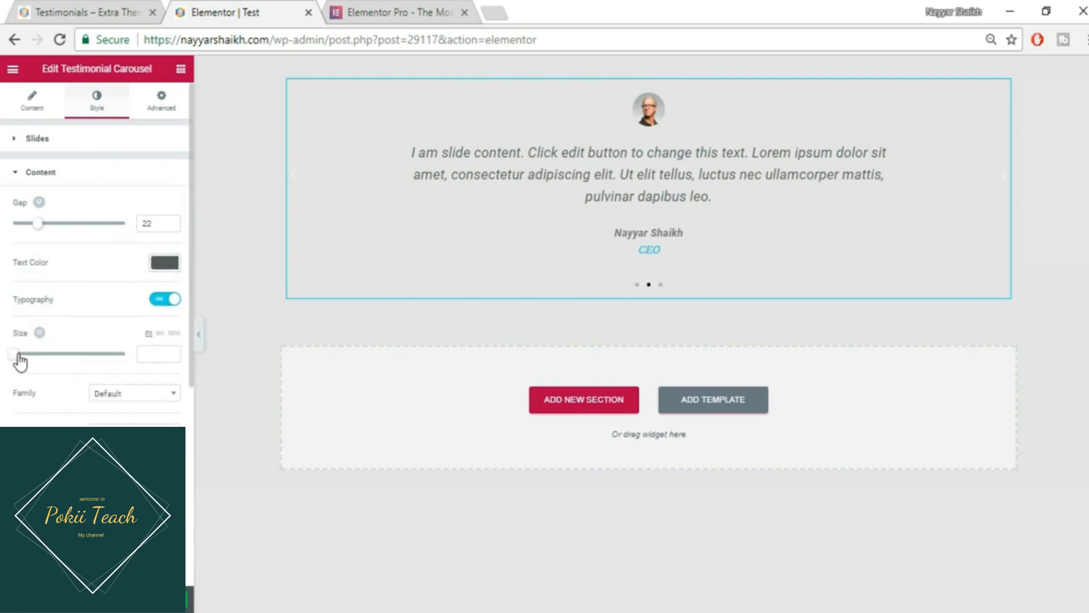
pyautogui.moveTo(14, 354)
pyautogui.mouseDown()
pyautogui.moveTo(54, 357)
pyautogui.moveTo(30, 355)
pyautogui.mouseUp()
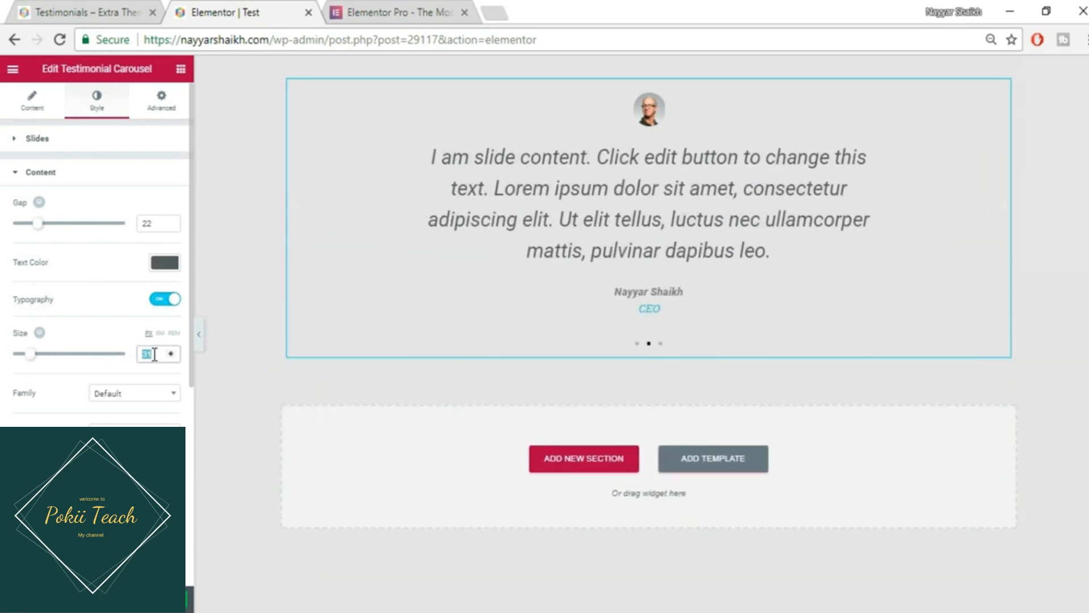
pyautogui.press('BackSpace')
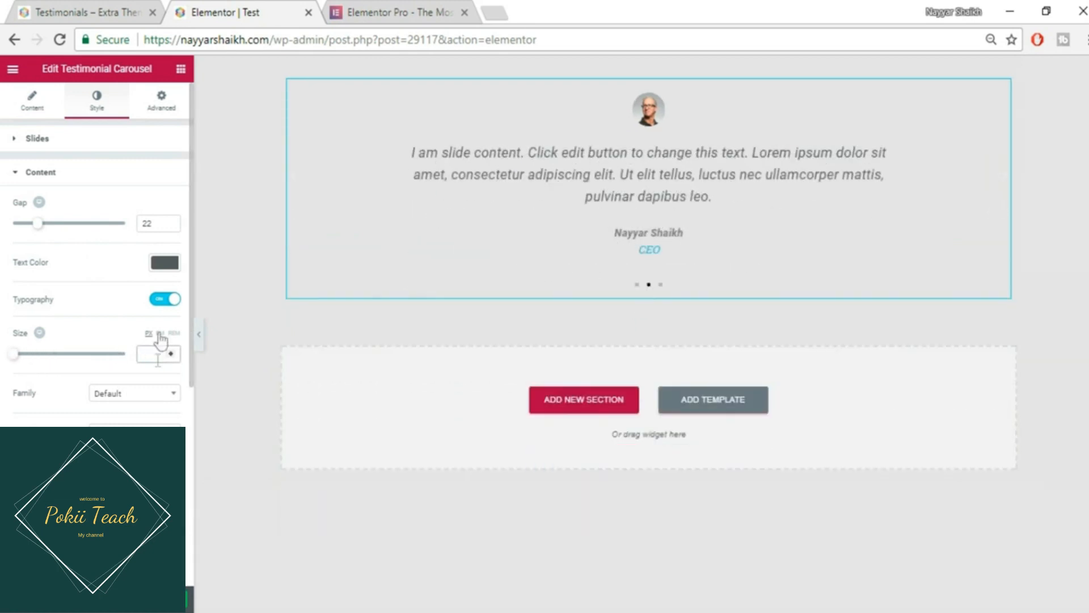
pyautogui.scroll(-4, 134, 402)
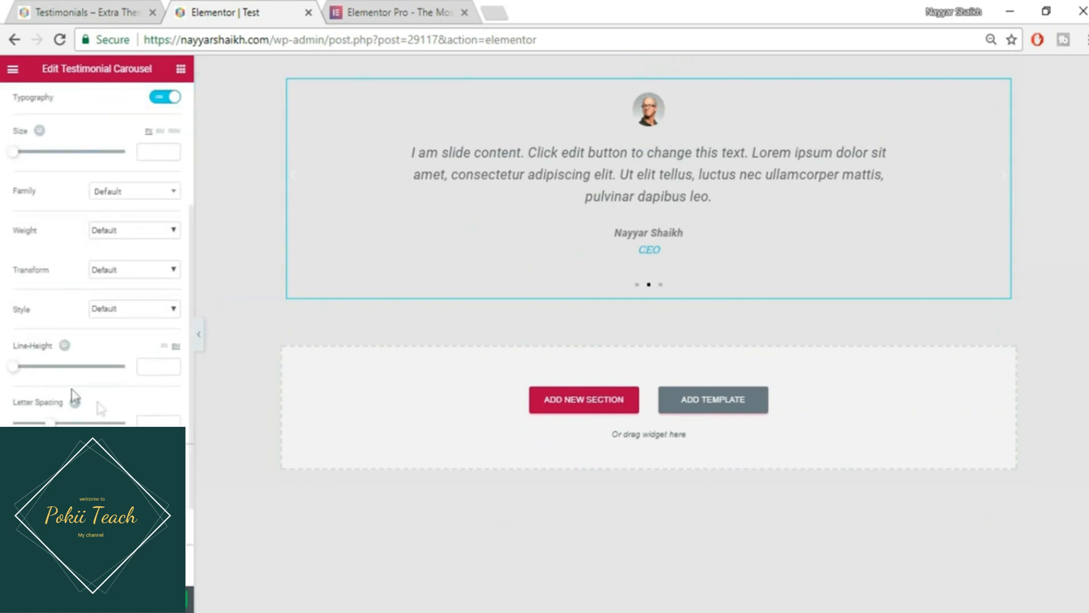
pyautogui.moveTo(12, 366); pyautogui.dragTo(24, 370)
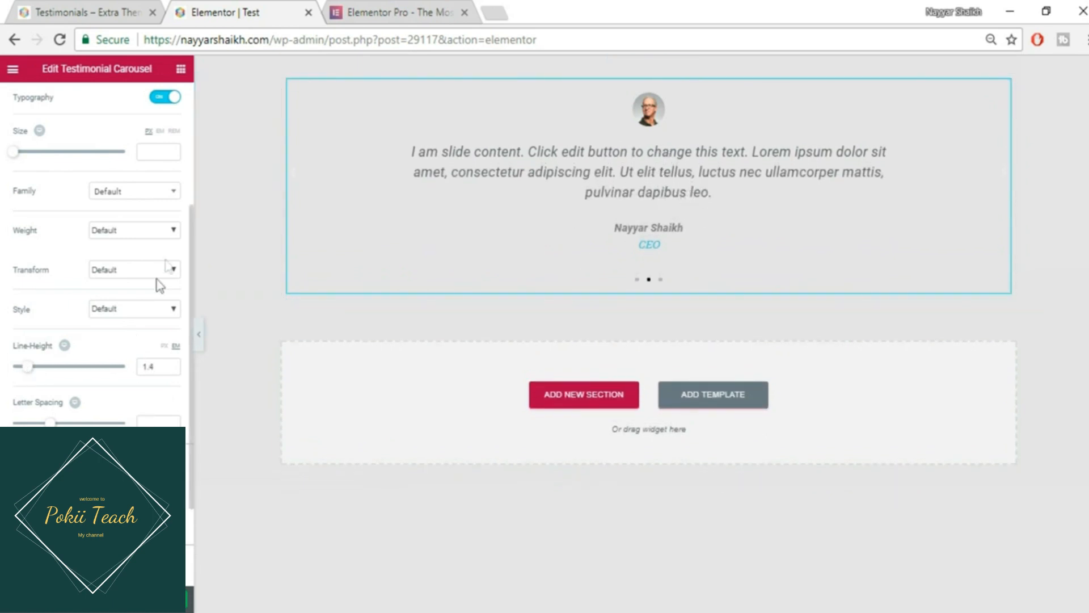
pyautogui.scroll(-2, 135, 421)
pyautogui.scroll(3, 93, 261)
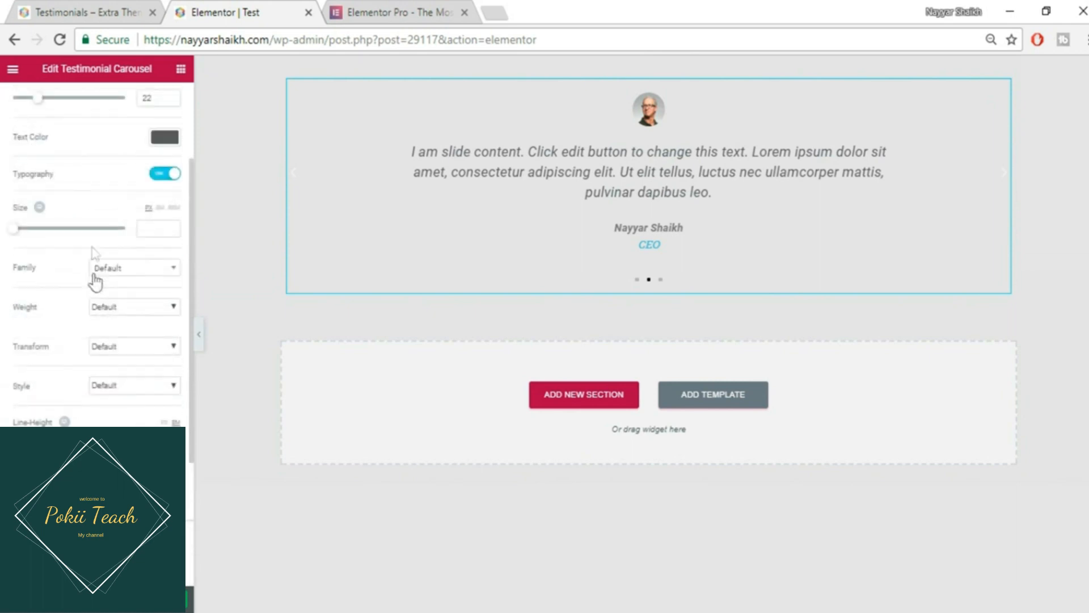
pyautogui.scroll(-3, 111, 301)
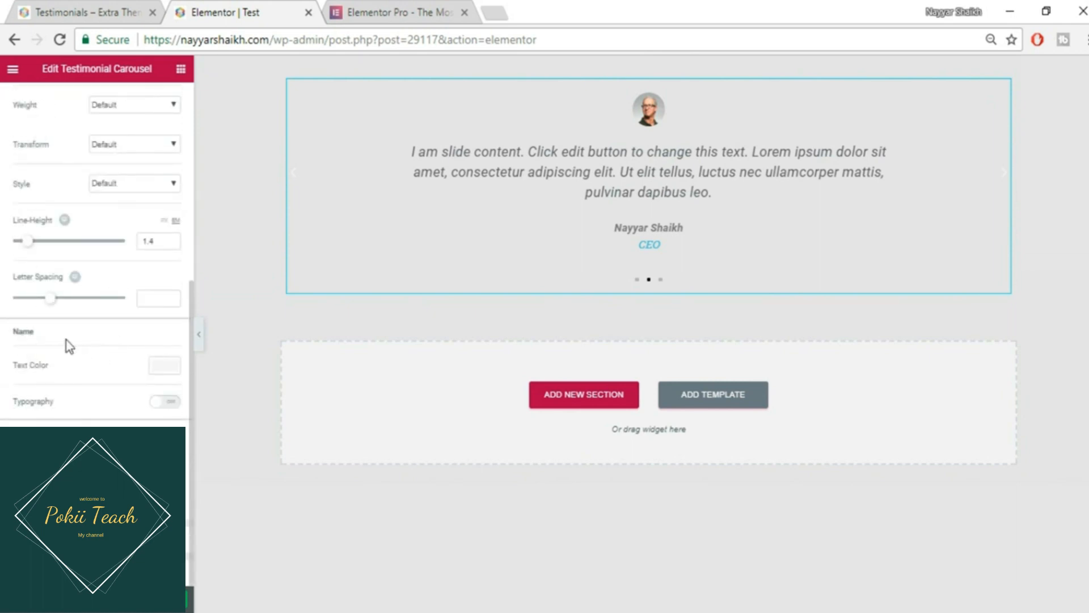
# - Set the testimonial name text colour to pink #e02f70
pyautogui.click(165, 366)
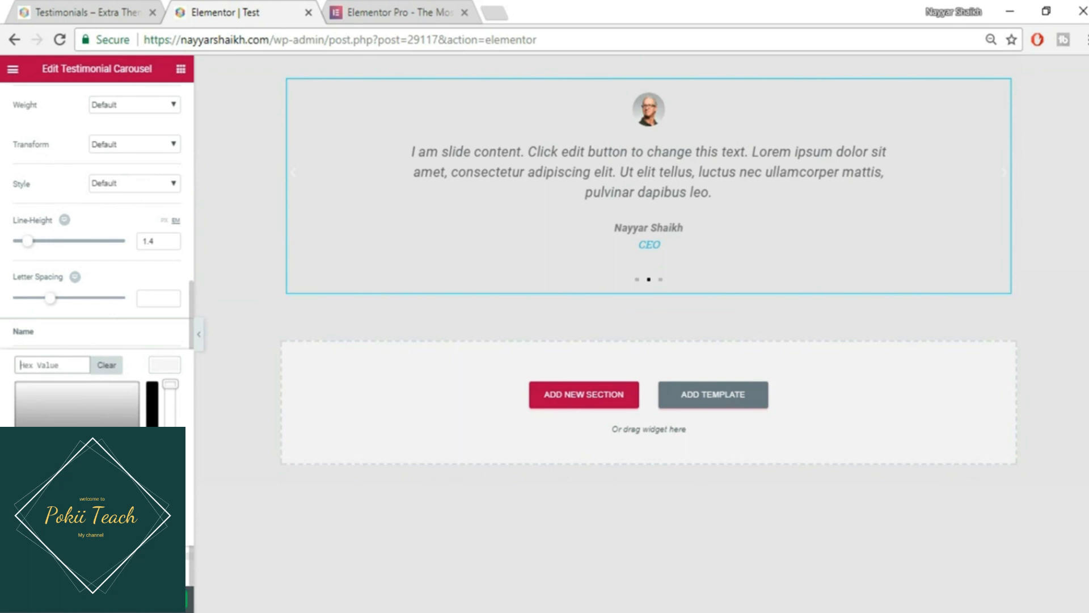
pyautogui.write('#6ec1e4')
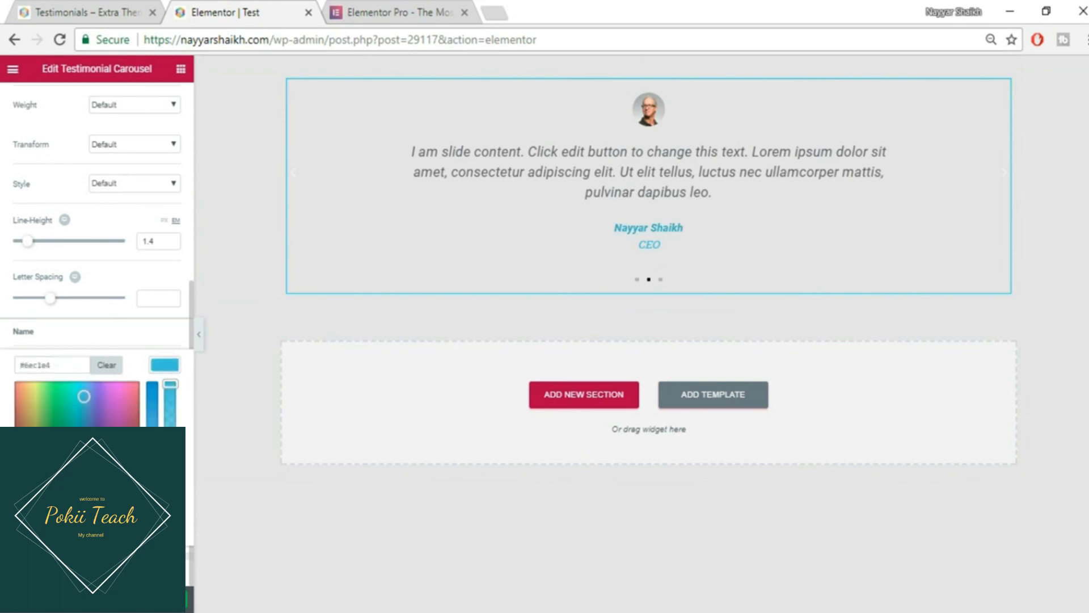
pyautogui.click(127, 521)
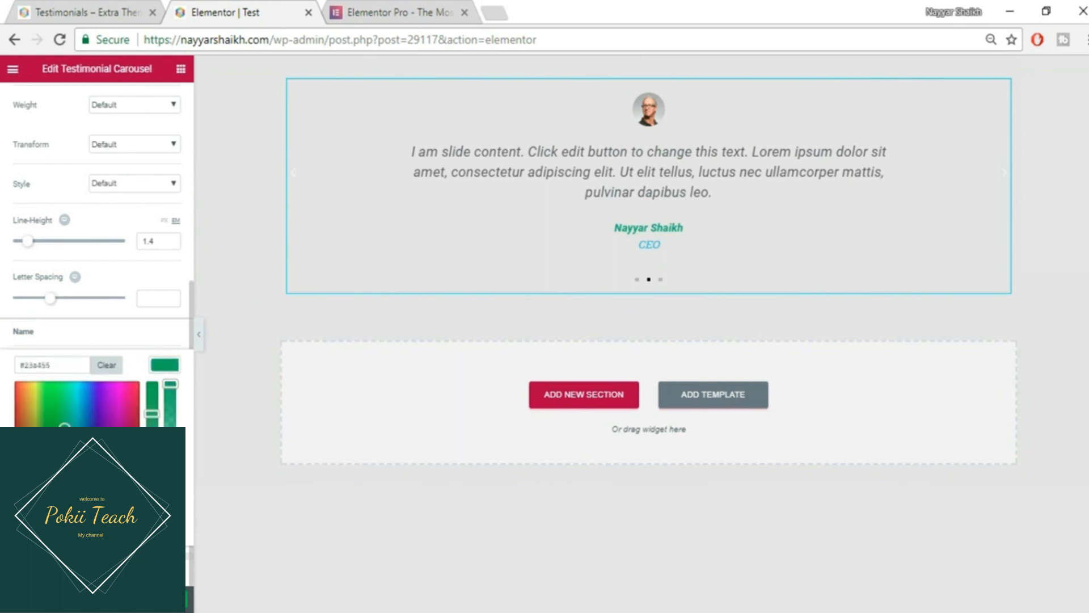
pyautogui.click(122, 421)
pyautogui.click(133, 397)
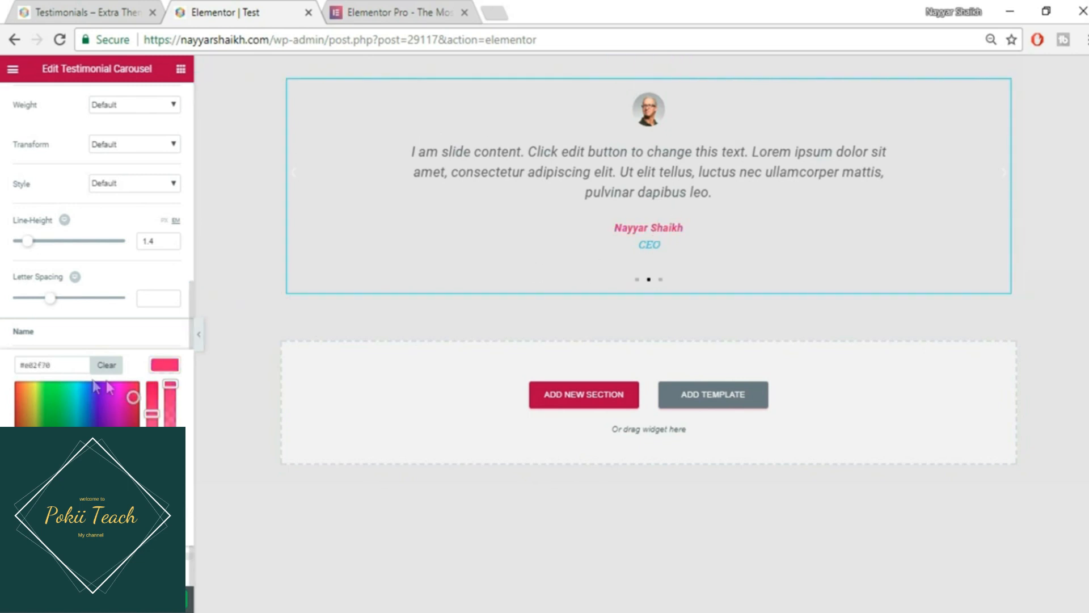
pyautogui.click(174, 370)
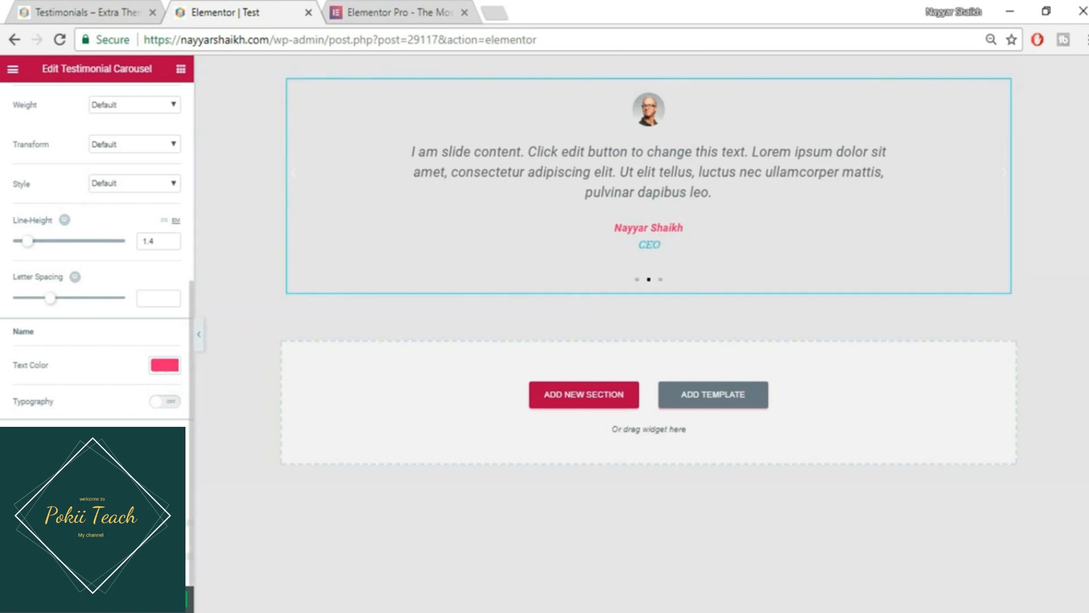
pyautogui.click(91, 539)
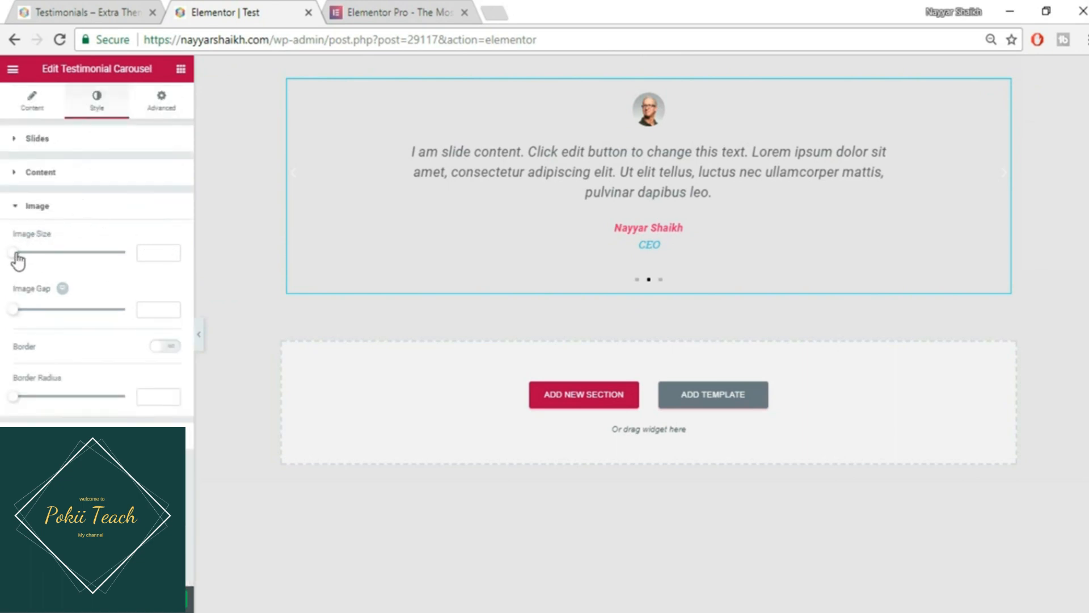
# - Enlarge the testimonial photo to size 200, adjust its gap, and enable a photo border
pyautogui.moveTo(14, 252); pyautogui.dragTo(132, 260)
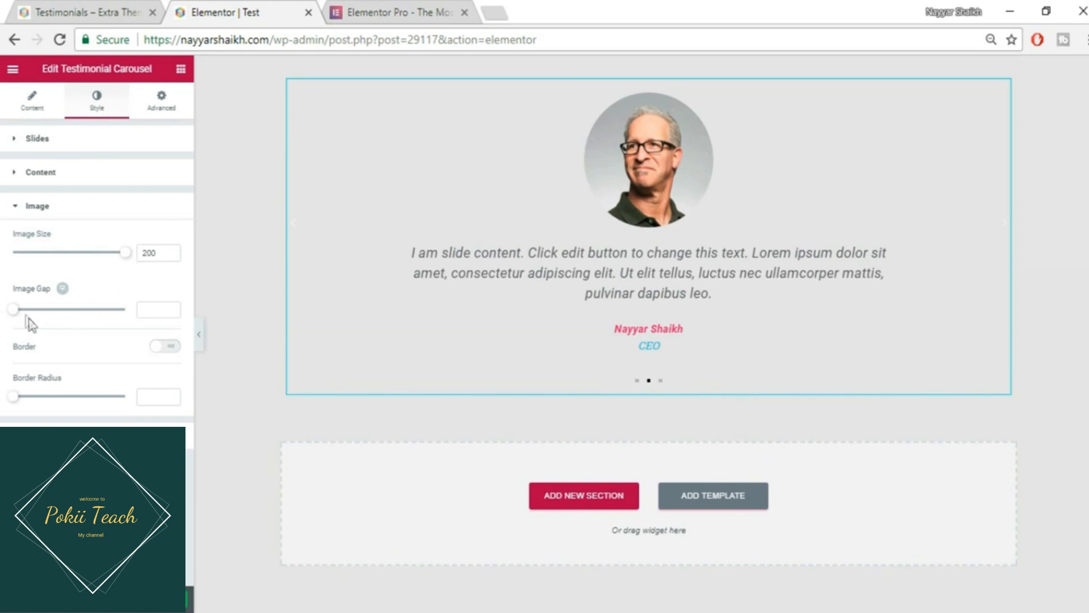
pyautogui.moveTo(22, 310)
pyautogui.mouseDown()
pyautogui.moveTo(34, 310)
pyautogui.moveTo(12, 316)
pyautogui.mouseUp()
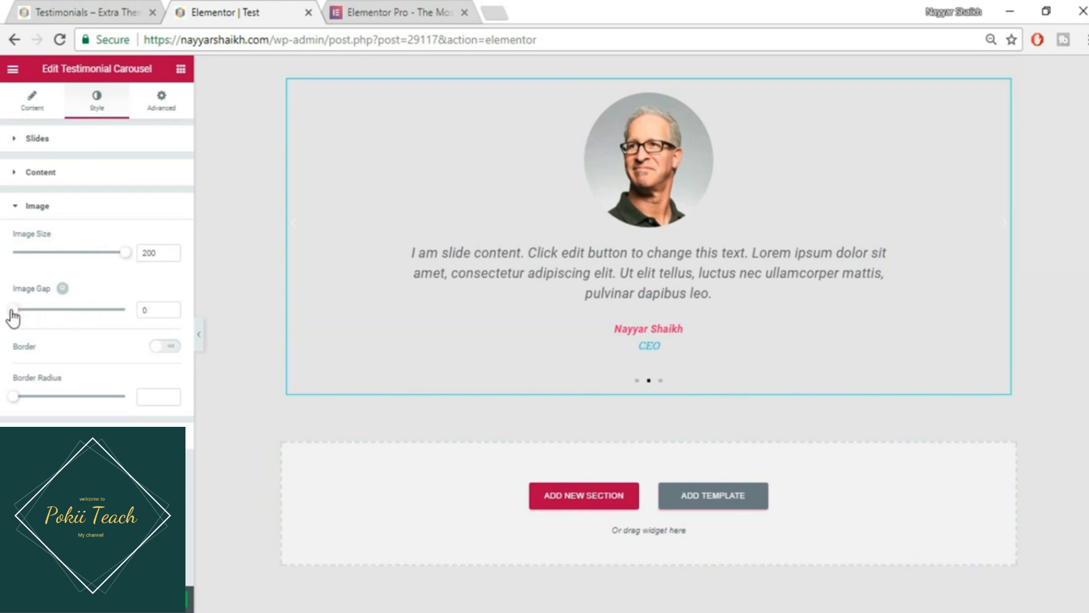
pyautogui.click(170, 347)
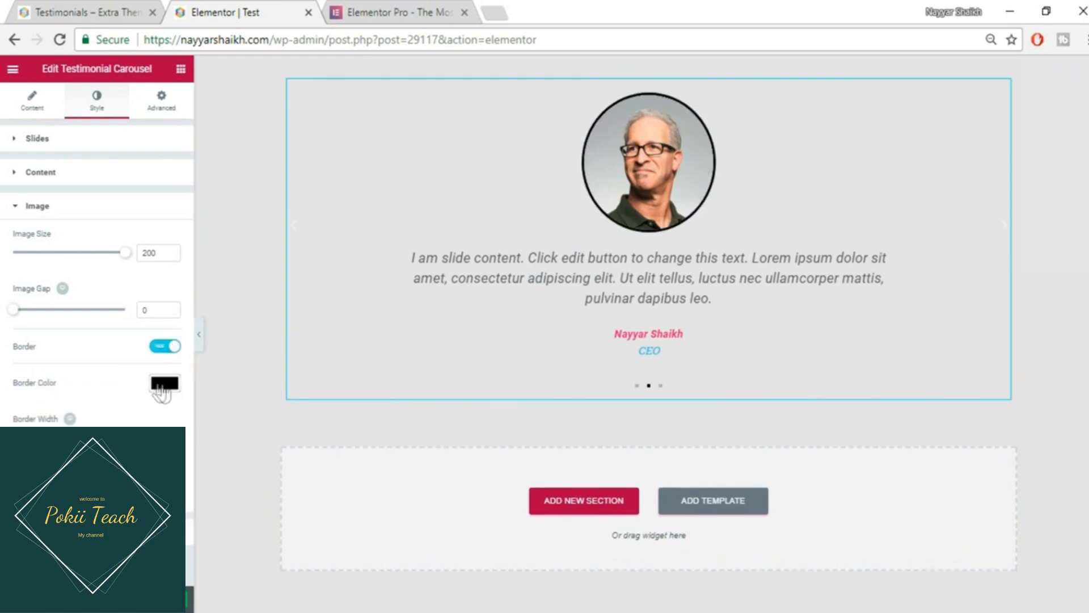
# - Make the photo border colour magenta
pyautogui.click(159, 385)
pyautogui.hotkey('ctrl', 'a')
pyautogui.write('#6ec1e4')
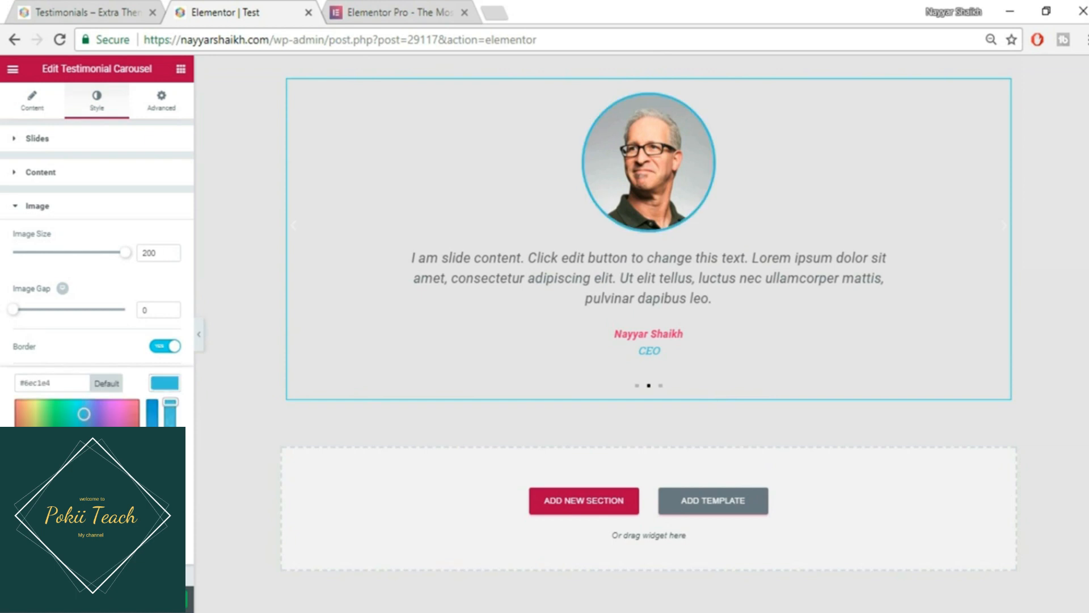
pyautogui.click(143, 401)
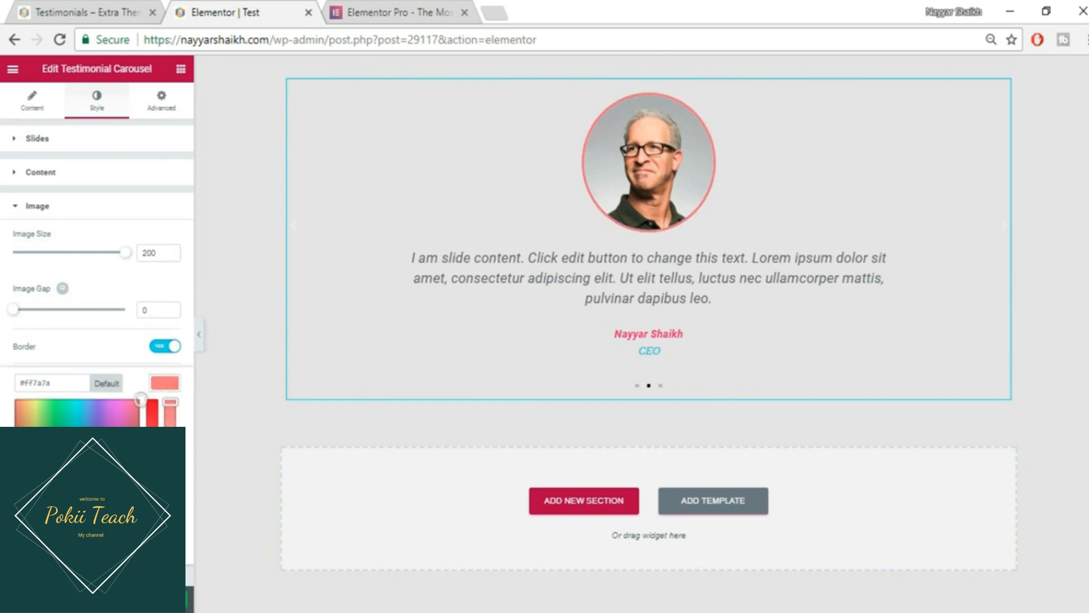
pyautogui.click(152, 417)
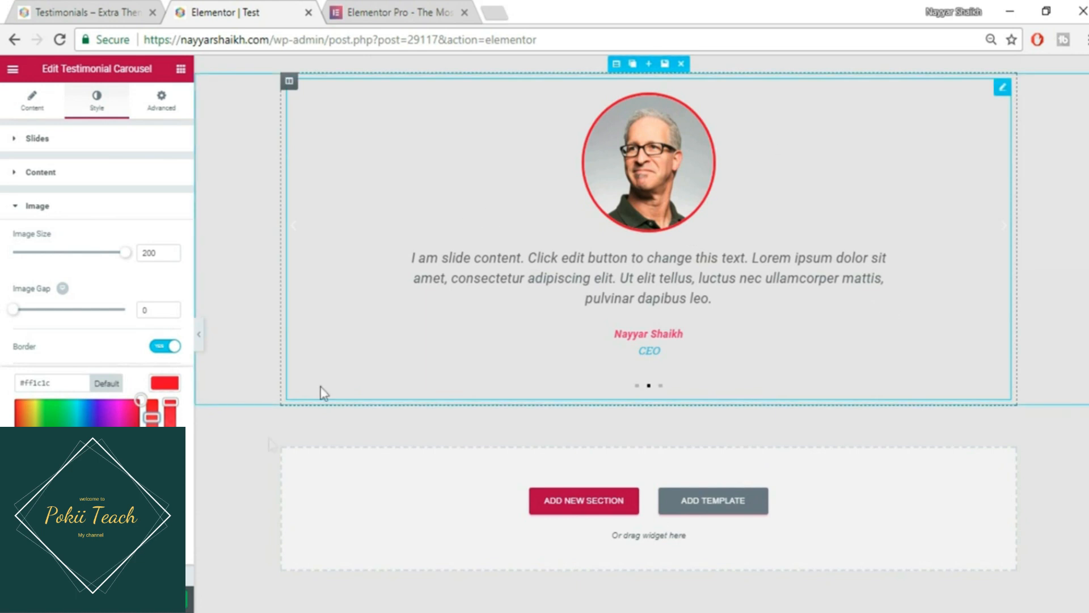
pyautogui.moveTo(105, 417); pyautogui.dragTo(114, 415)
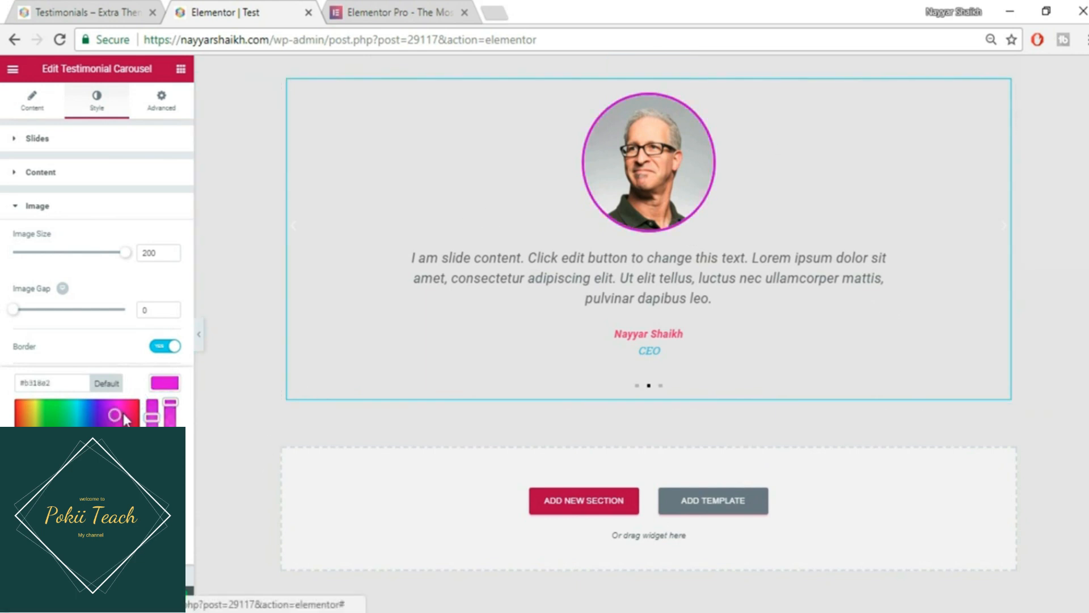
pyautogui.click(165, 384)
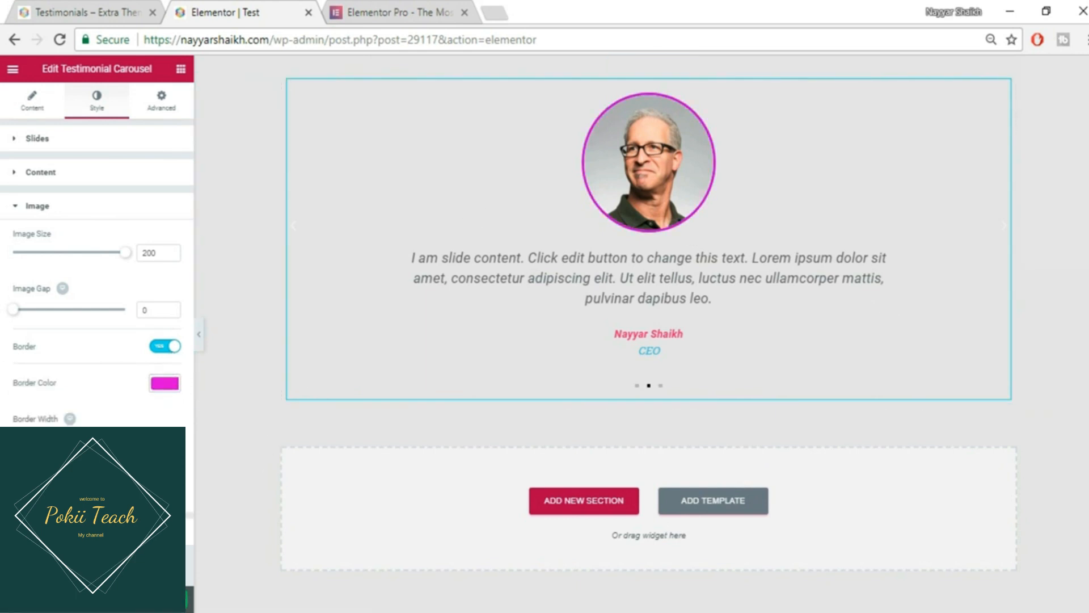
# - Thicken the photo border and raise its radius so the photo is circular again
pyautogui.moveTo(24, 440)
pyautogui.mouseDown()
pyautogui.moveTo(82, 440)
pyautogui.moveTo(29, 439)
pyautogui.mouseUp()
pyautogui.moveTo(13, 496); pyautogui.dragTo(35, 496)
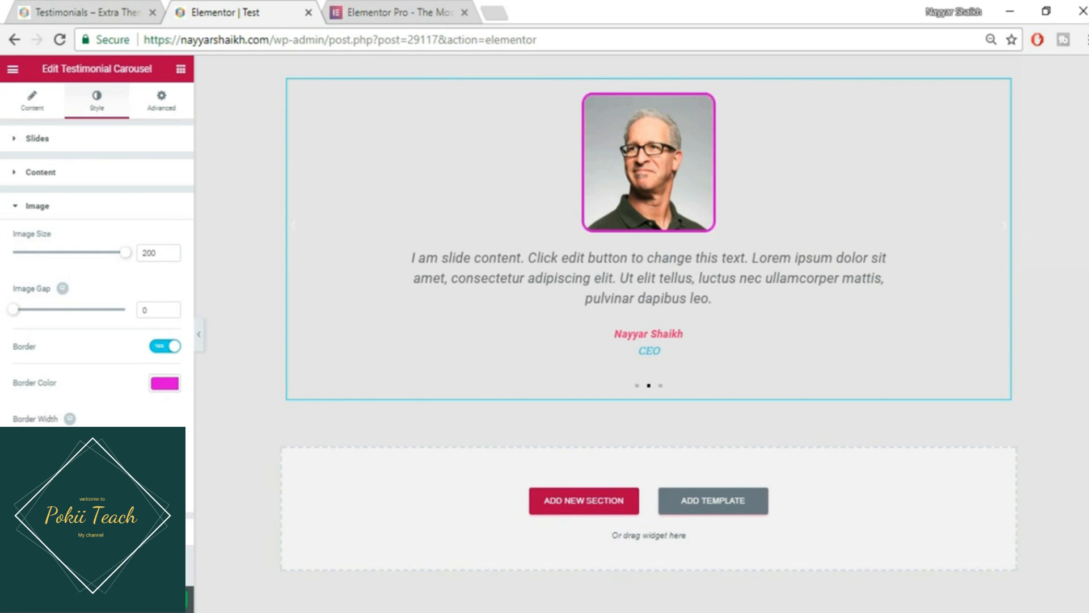
pyautogui.moveTo(34, 497); pyautogui.dragTo(119, 497)
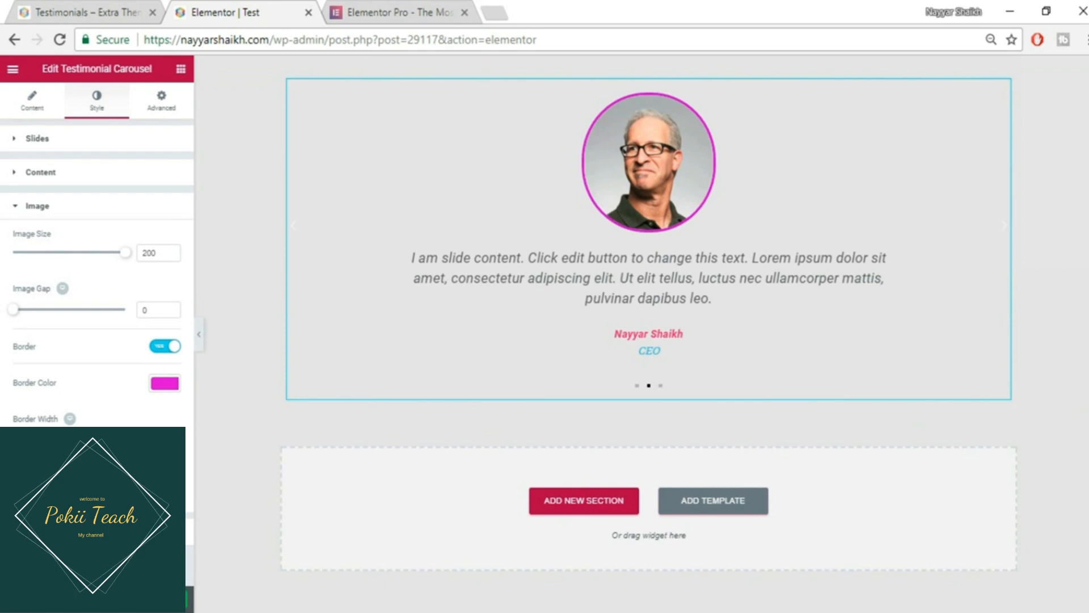
# - Set the carousel arrows to size 52 and dark grey #54595f
pyautogui.click(56, 532)
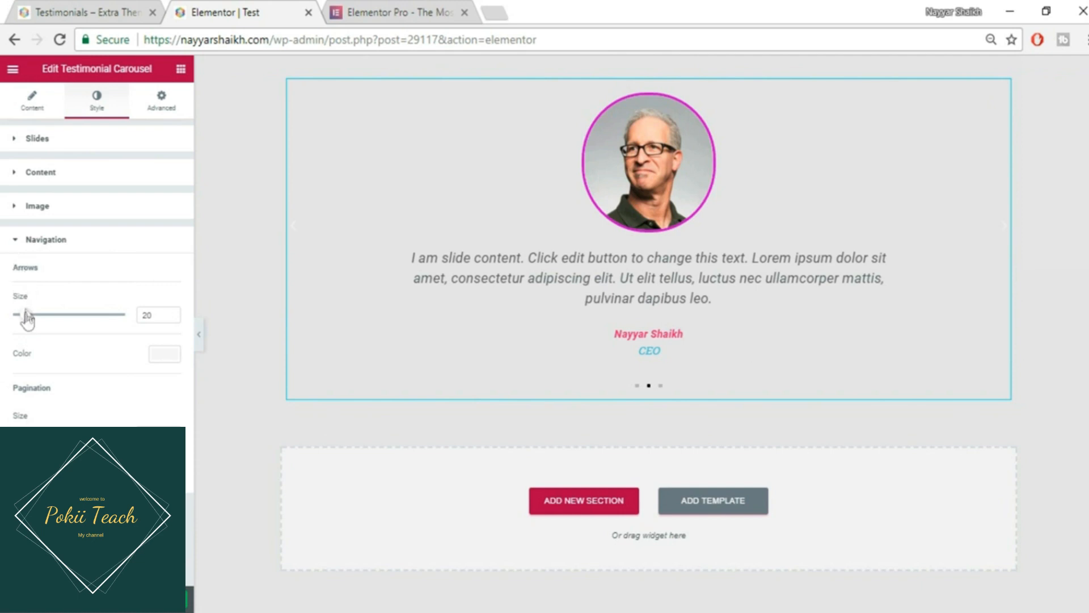
pyautogui.moveTo(25, 317); pyautogui.dragTo(66, 319)
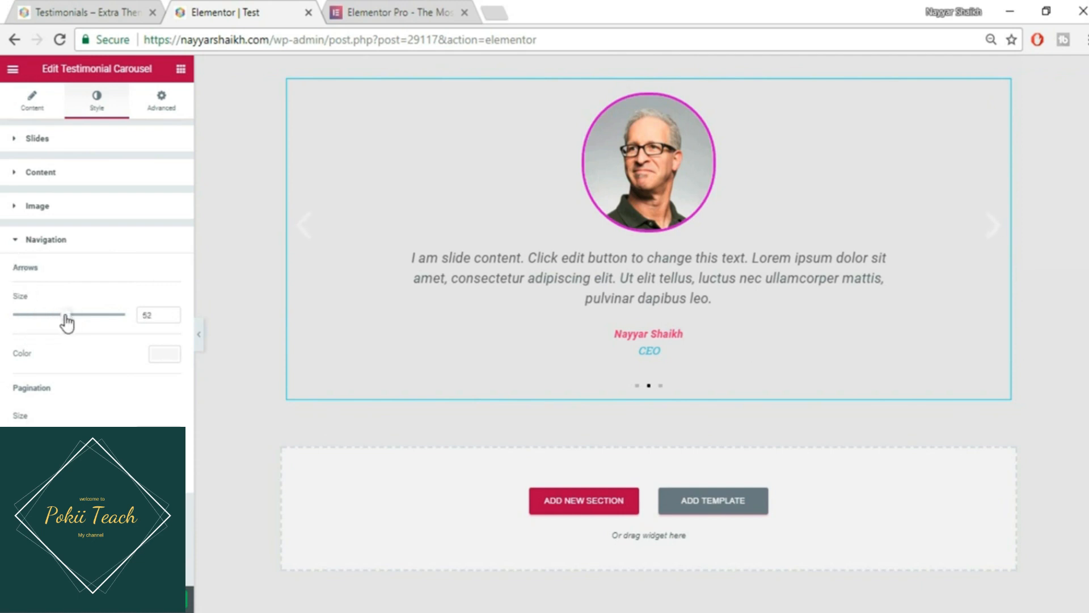
pyautogui.click(165, 356)
pyautogui.click(44, 518)
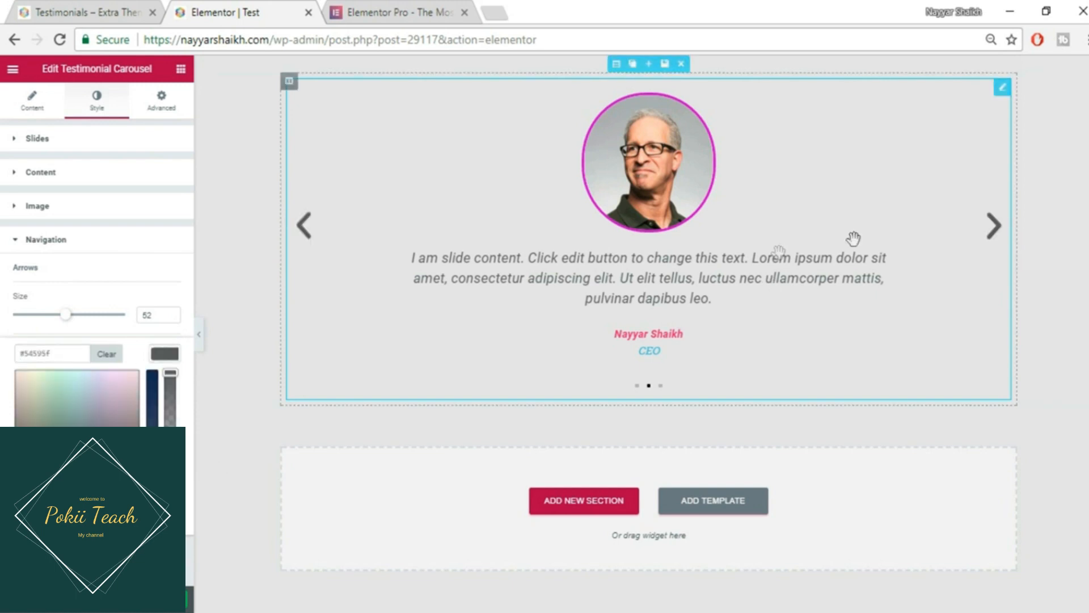
pyautogui.click(165, 354)
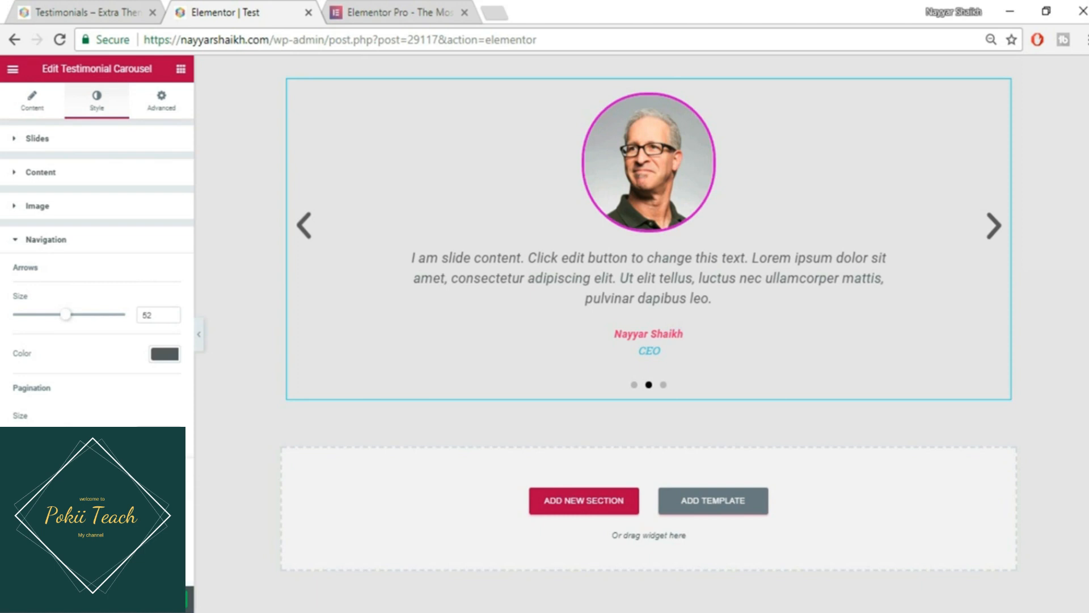
# - Make the pagination dots light blue #6ec1e4 and test the next-slide arrow
pyautogui.click(164, 474)
pyautogui.scroll(-2, 165, 500)
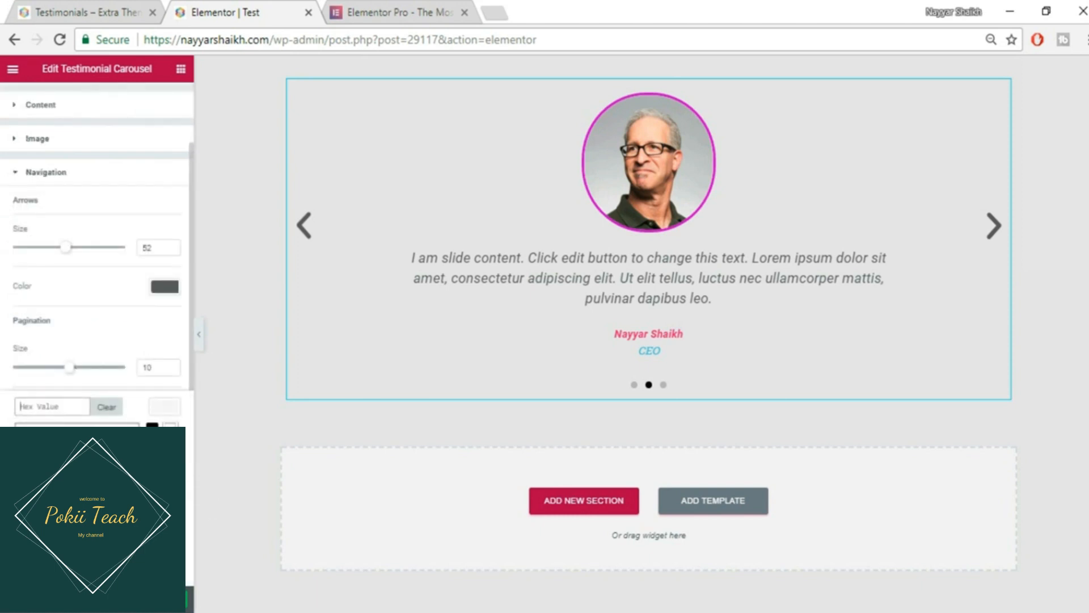
pyautogui.click(23, 555)
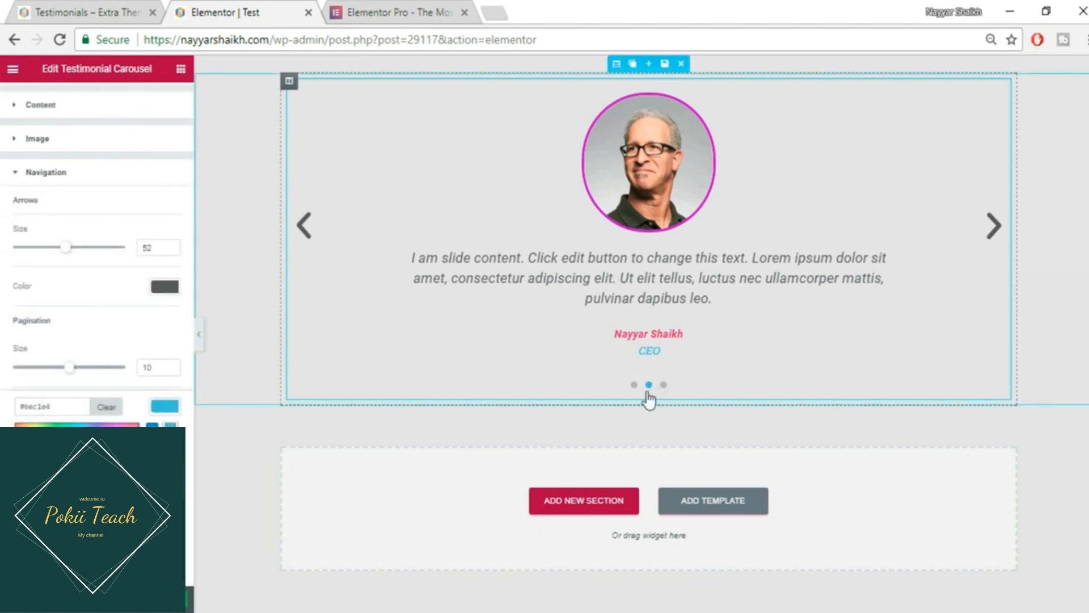
pyautogui.click(997, 231)
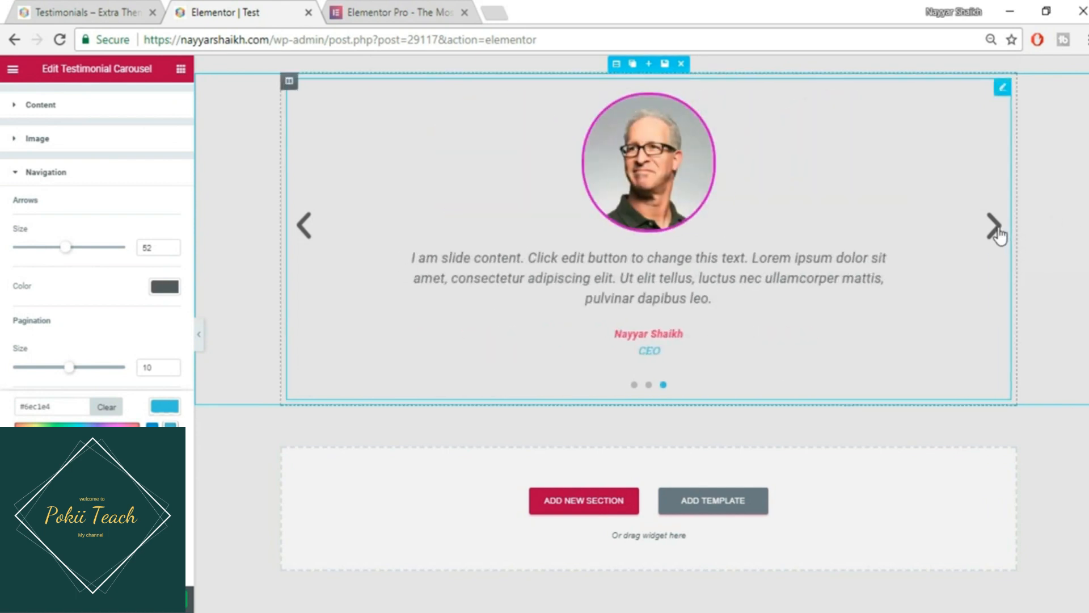
pyautogui.click(997, 231)
pyautogui.click(151, 315)
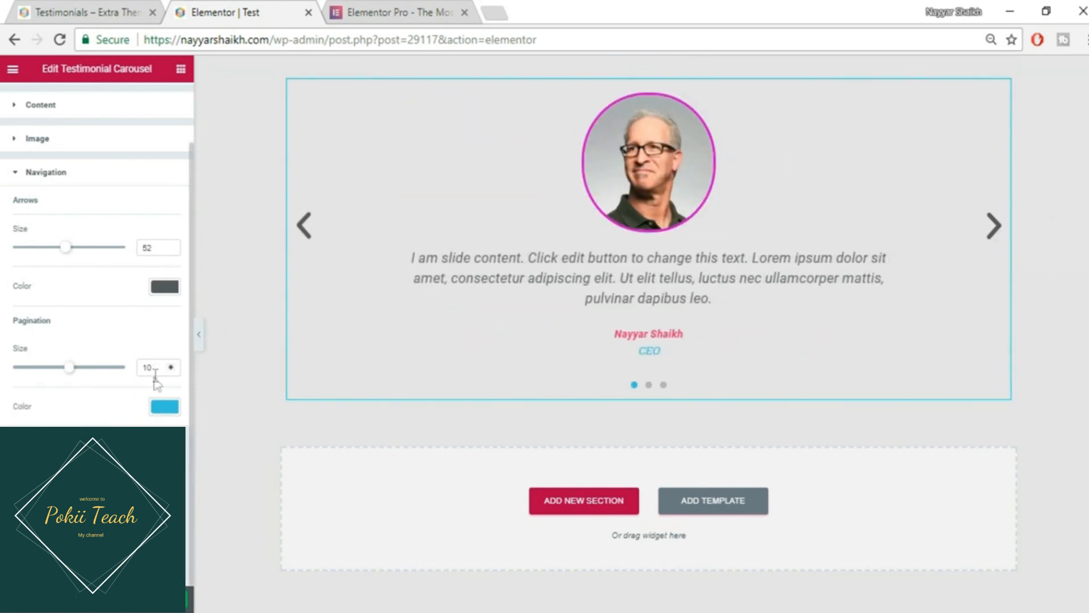
pyautogui.scroll(2, 153, 380)
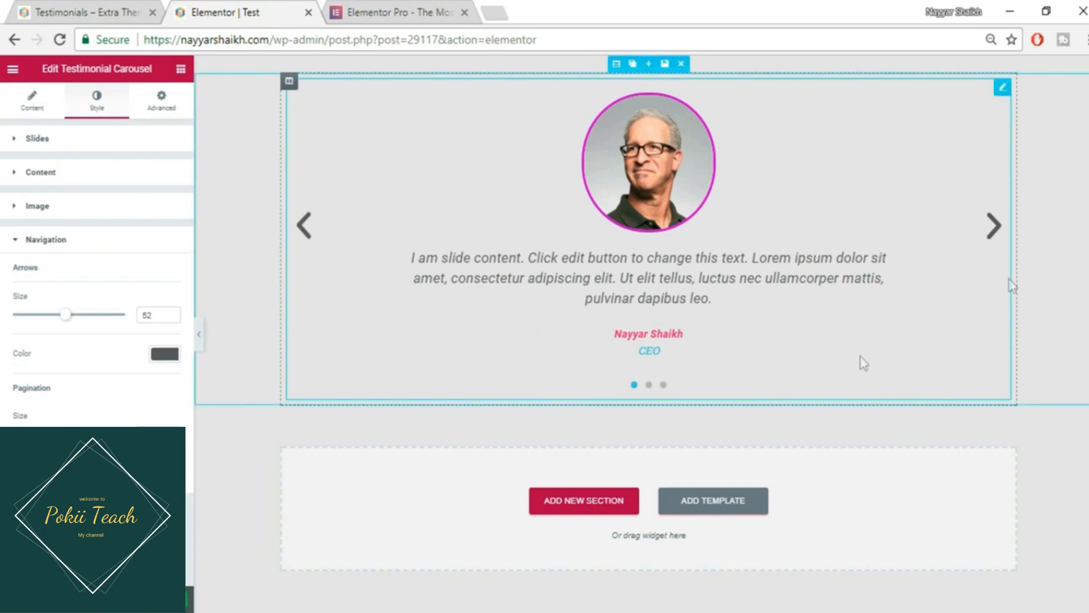
# - Update the page and compare it with the reference Testimonials page
pyautogui.click(165, 598)
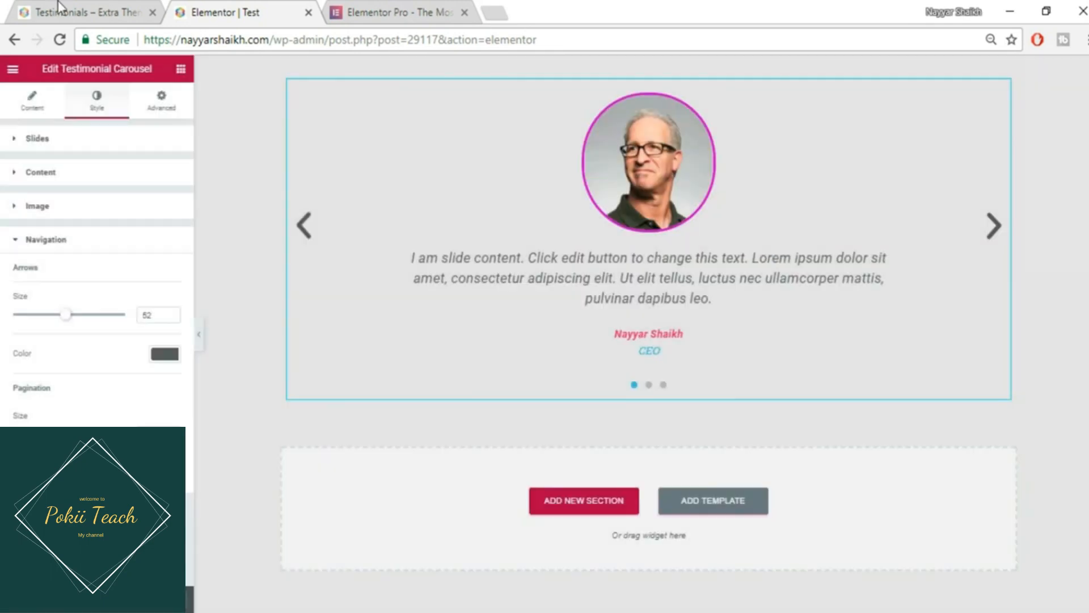
pyautogui.click(61, 9)
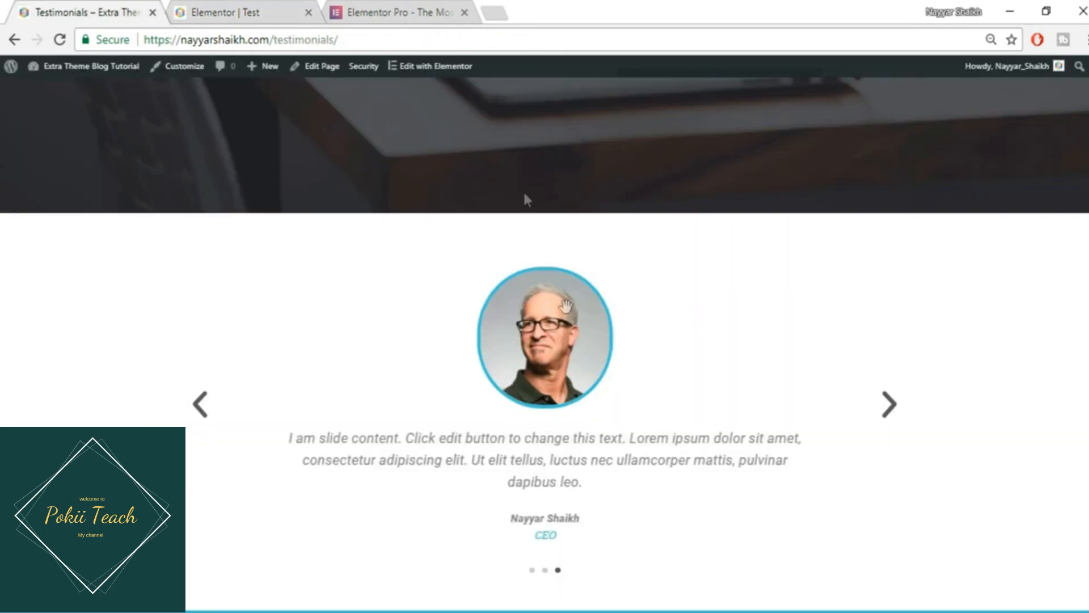
pyautogui.scroll(-3, 617, 407)
pyautogui.click(249, 13)
# - Give the surrounding section a classic white #ffffff background
pyautogui.click(618, 67)
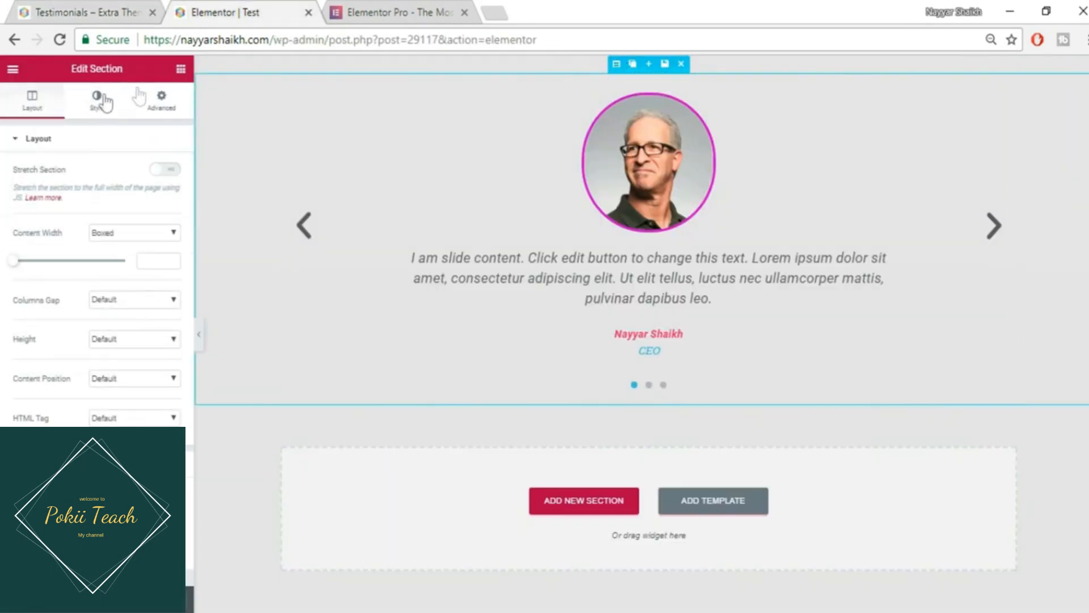
pyautogui.click(99, 102)
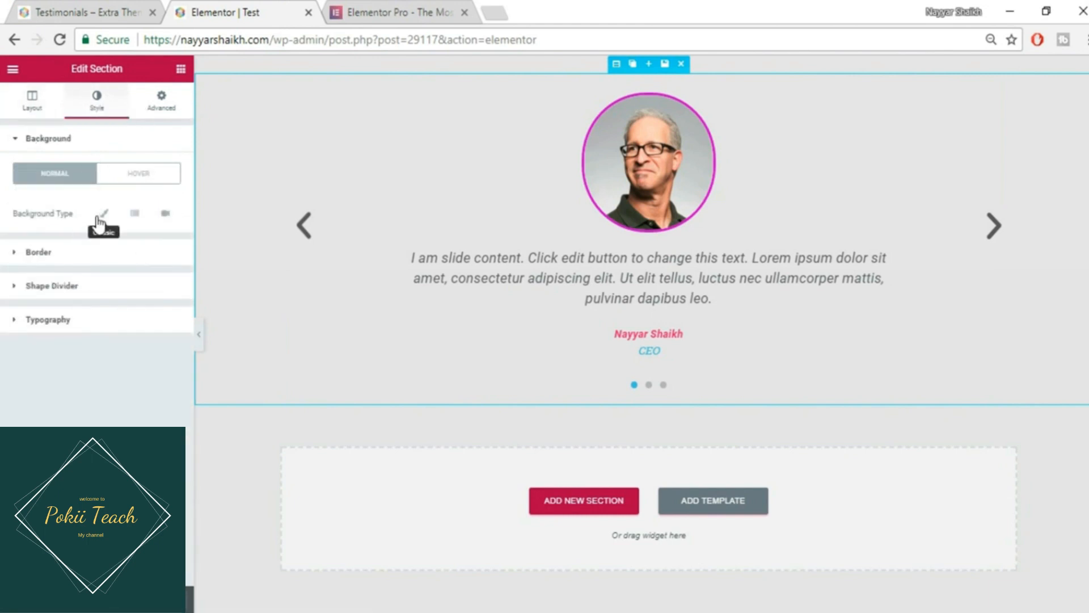
pyautogui.click(104, 213)
pyautogui.click(166, 253)
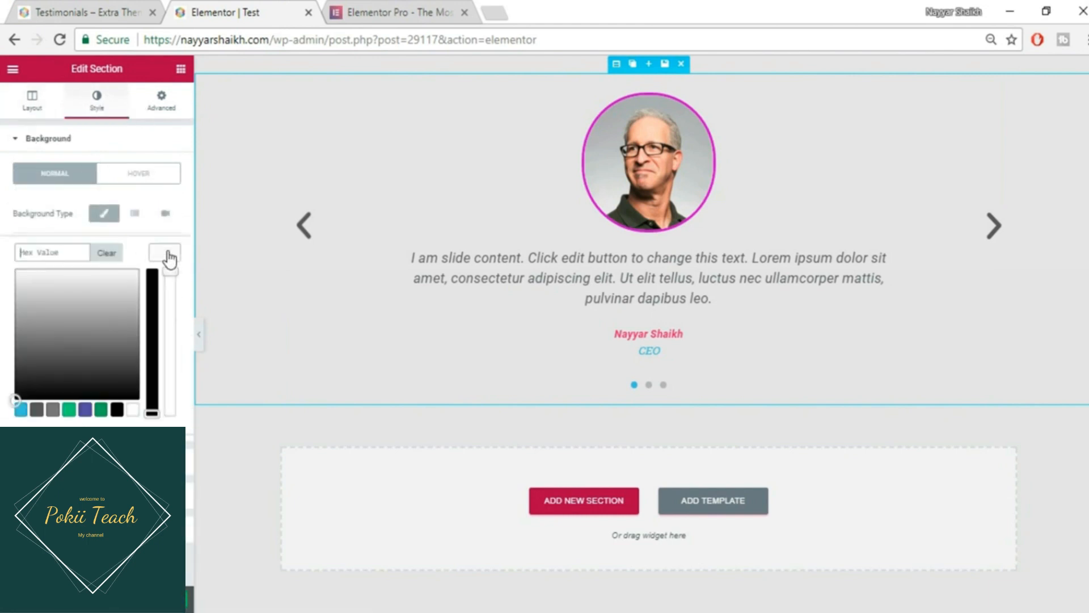
pyautogui.click(133, 411)
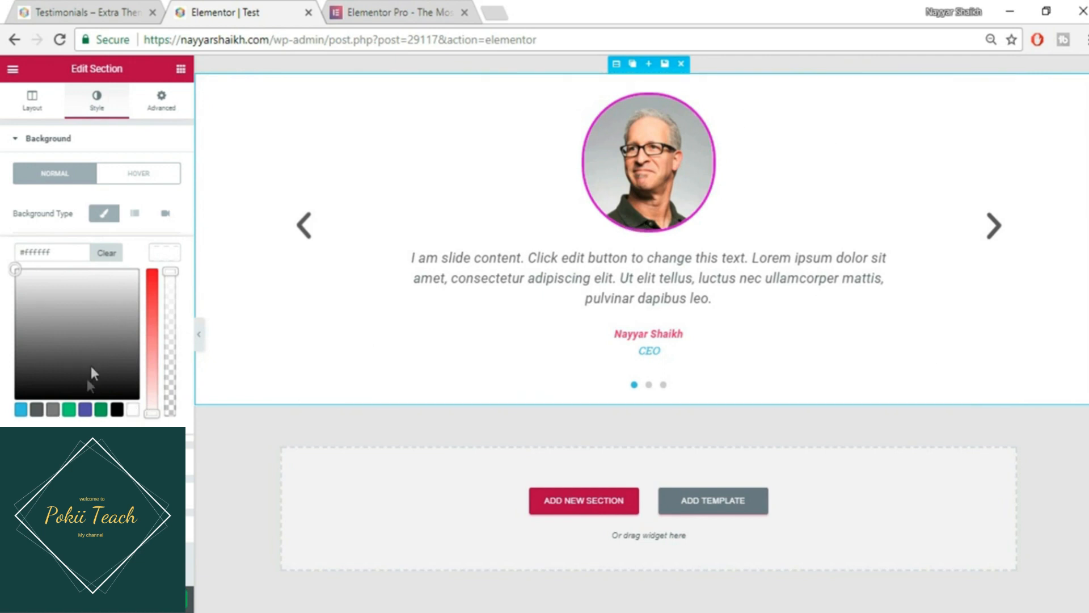
# - Set section padding to 50 on every side, save with Ctrl+S, and open the live Test page
pyautogui.click(182, 106)
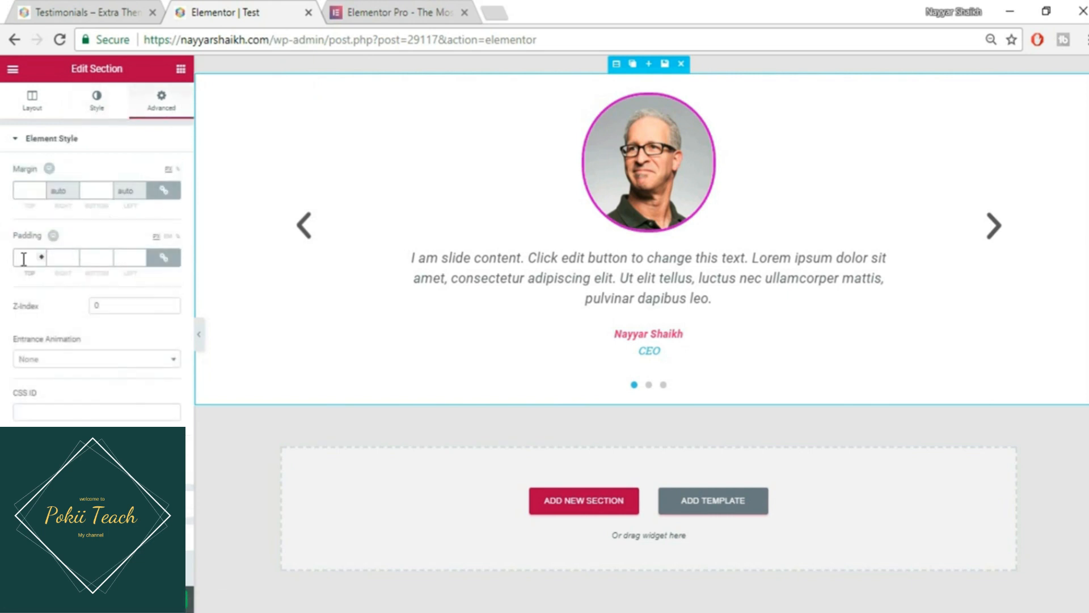
pyautogui.write('50')
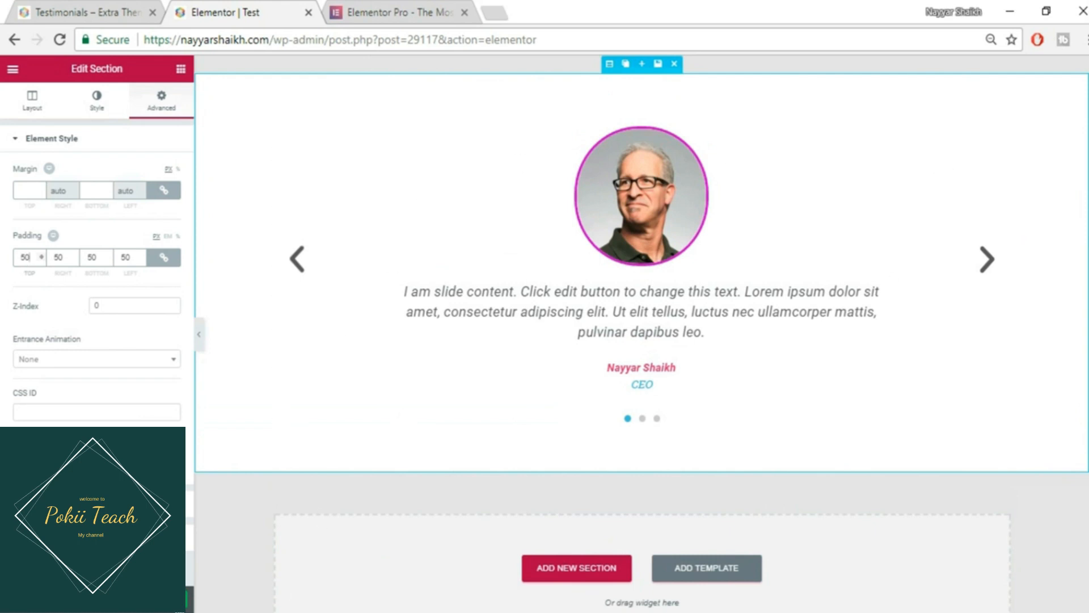
pyautogui.hotkey('ctrl', 's')
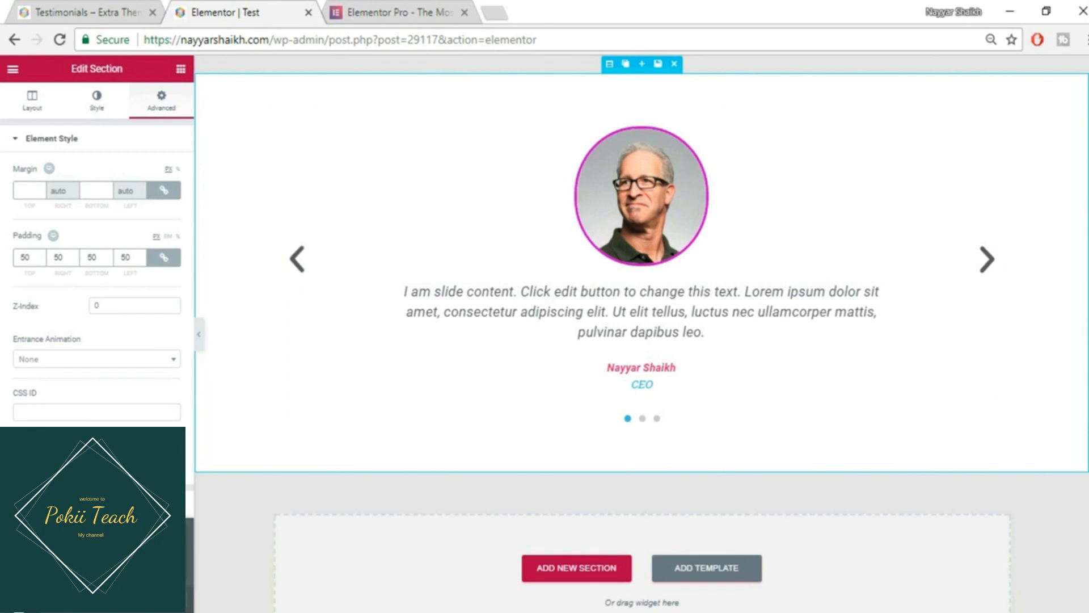
pyautogui.click(91, 535)
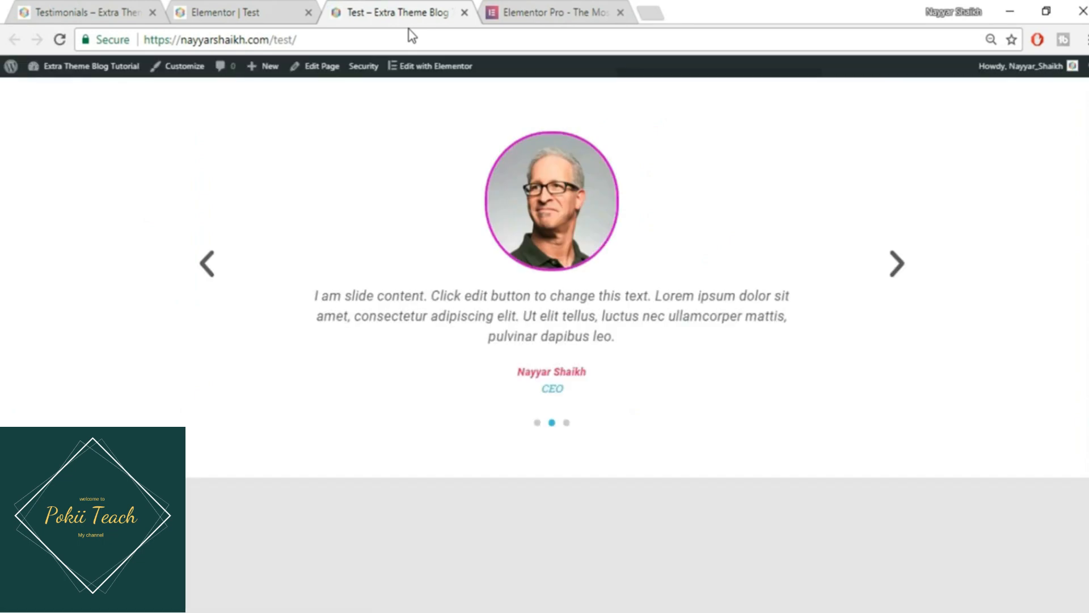
# - Advance the live slider through a few testimonials, then return to the Elementor editor tab
pyautogui.click(907, 280)
pyautogui.click(906, 280)
pyautogui.click(905, 279)
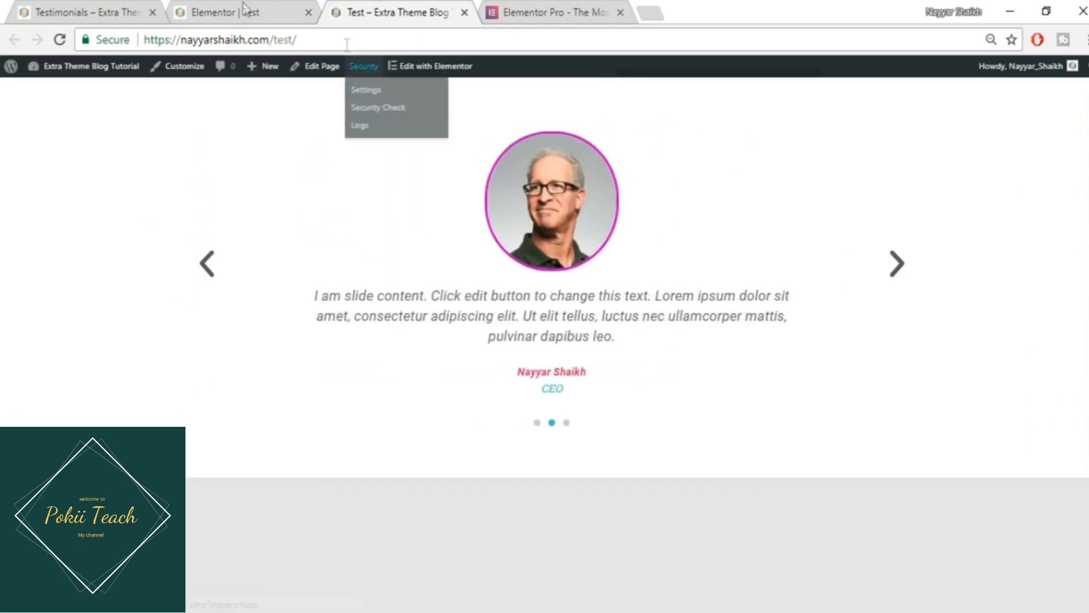
pyautogui.click(258, 7)
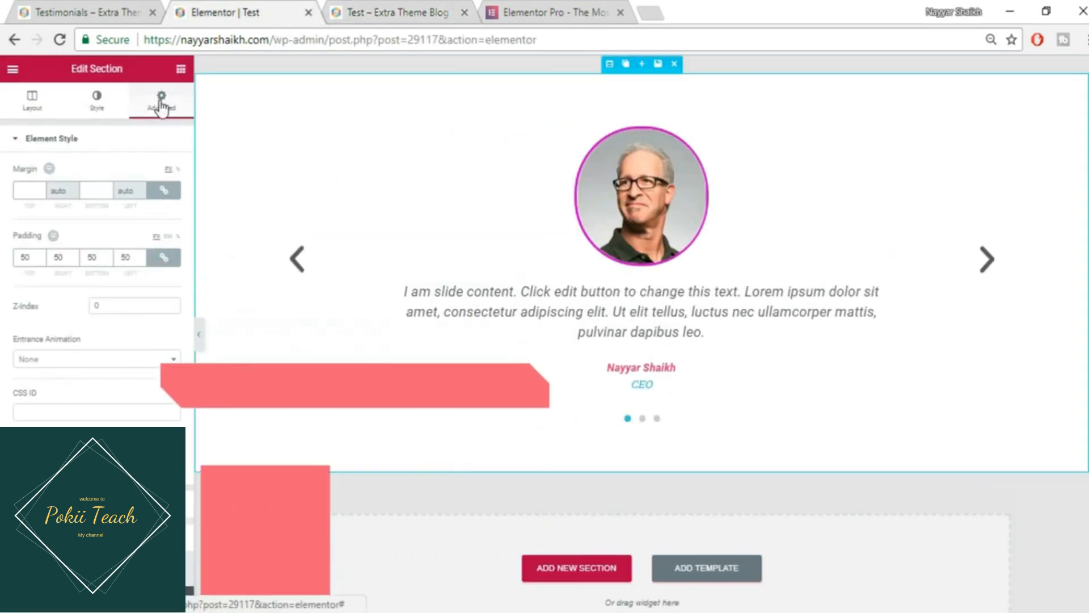
# - Give the testimonial carousel a Shake entrance animation with Slow duration
pyautogui.click(589, 250)
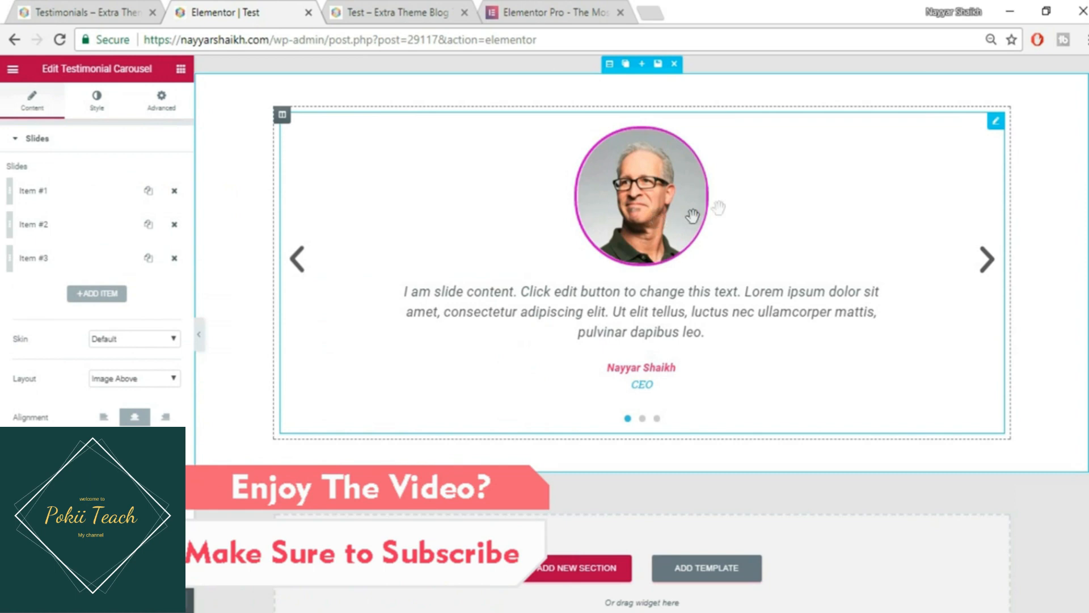
pyautogui.click(173, 111)
pyautogui.click(81, 359)
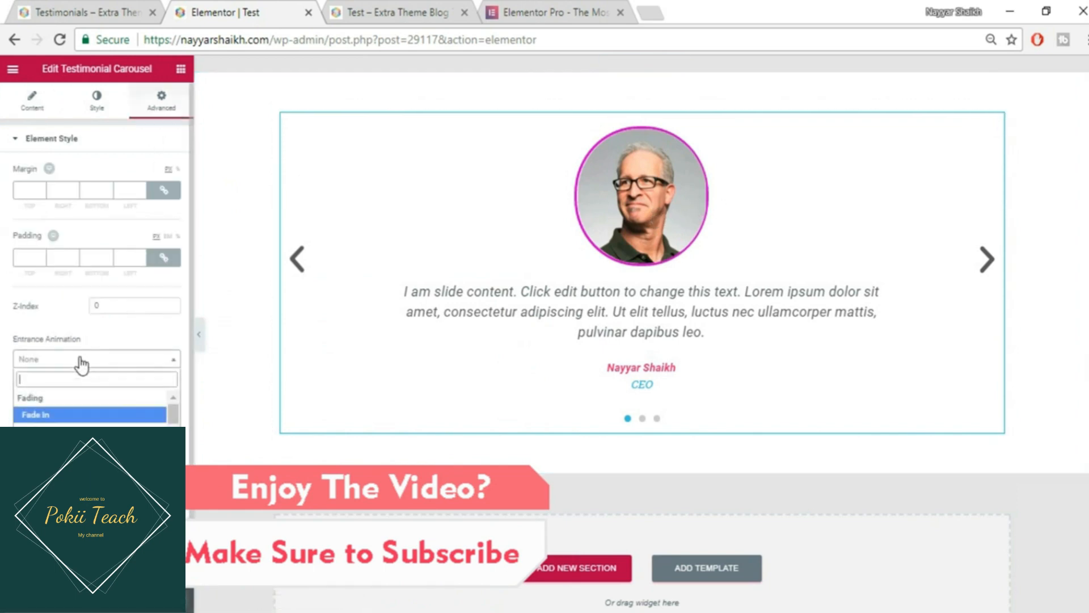
pyautogui.scroll(-5, 85, 423)
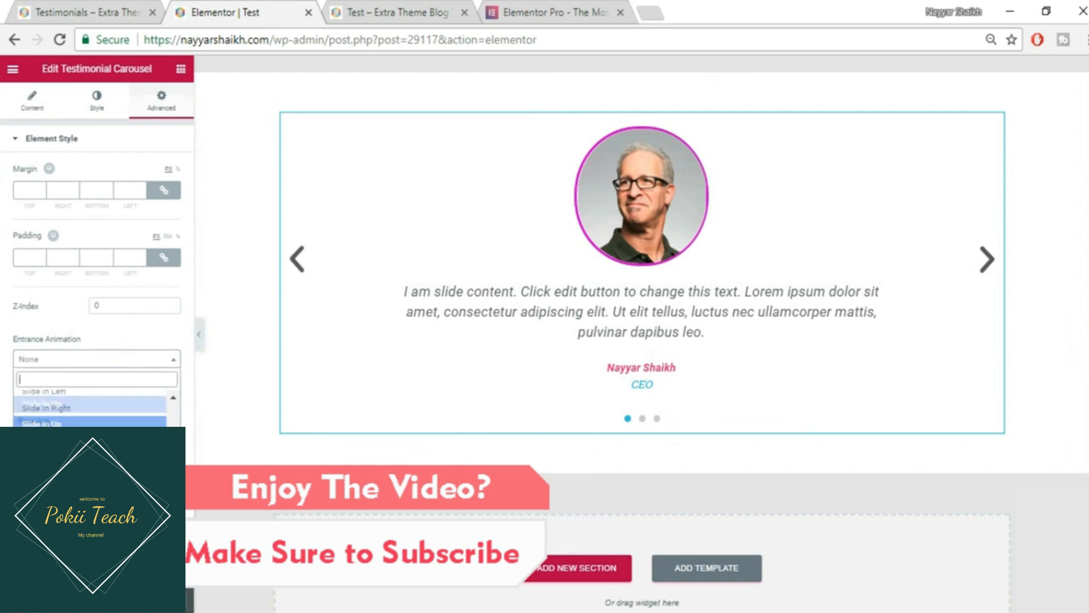
pyautogui.scroll(-3, 90, 409)
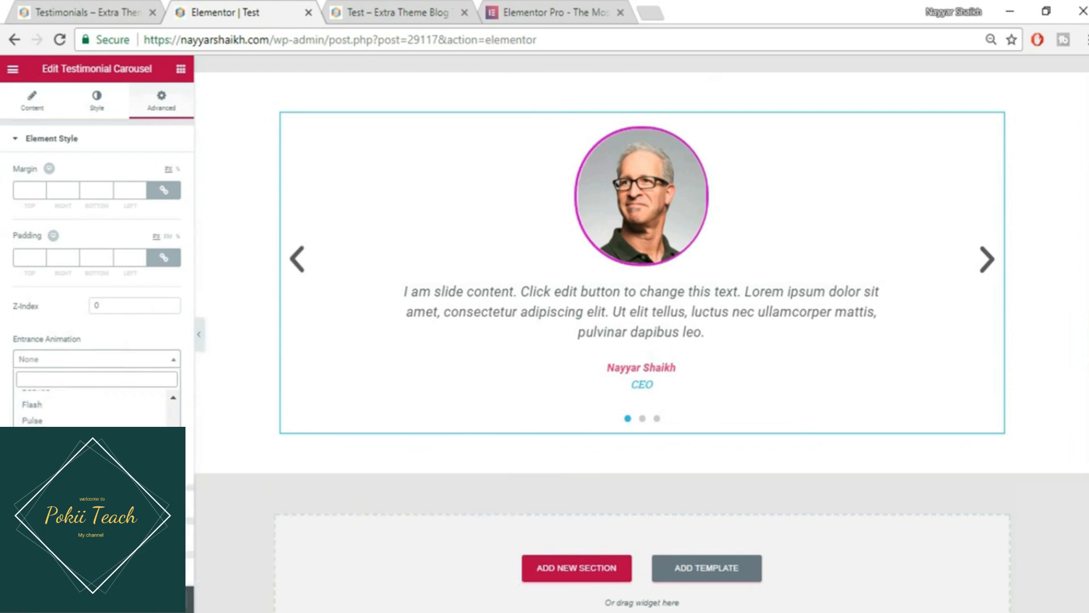
pyautogui.click(34, 451)
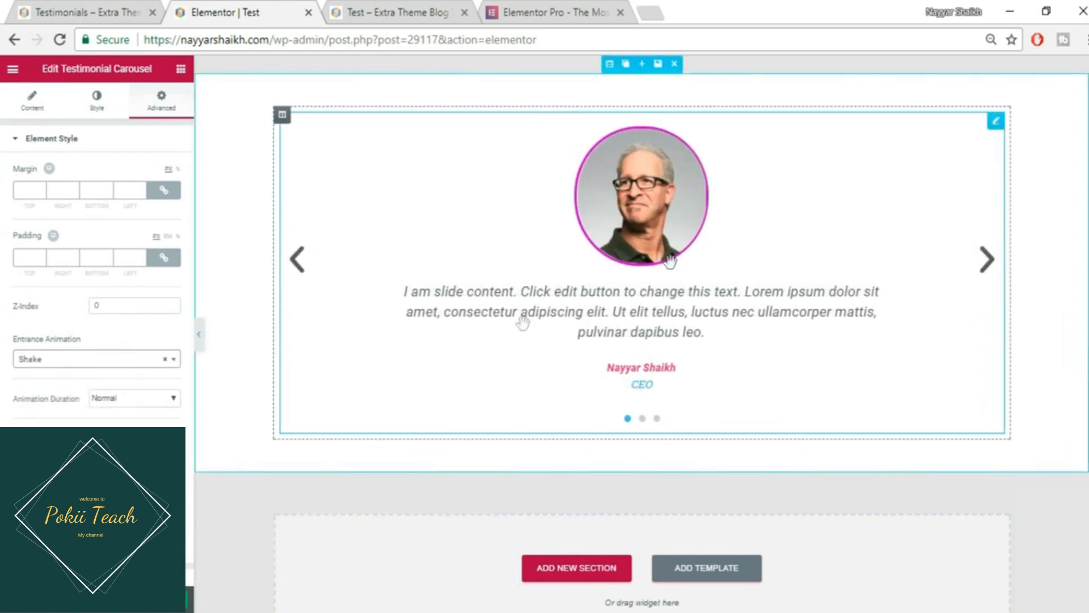
pyautogui.click(108, 400)
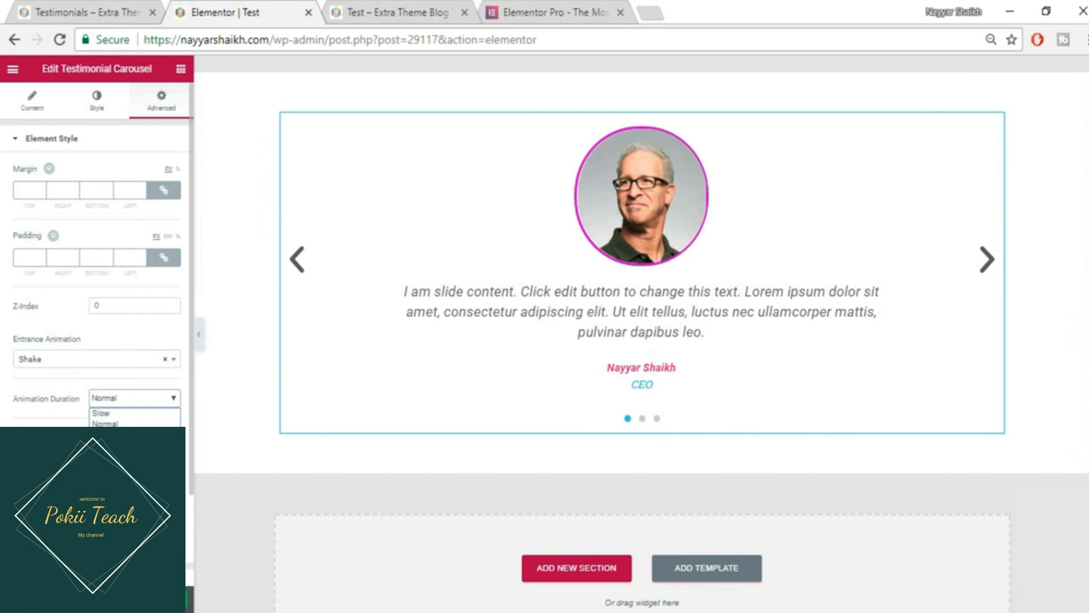
pyautogui.click(126, 415)
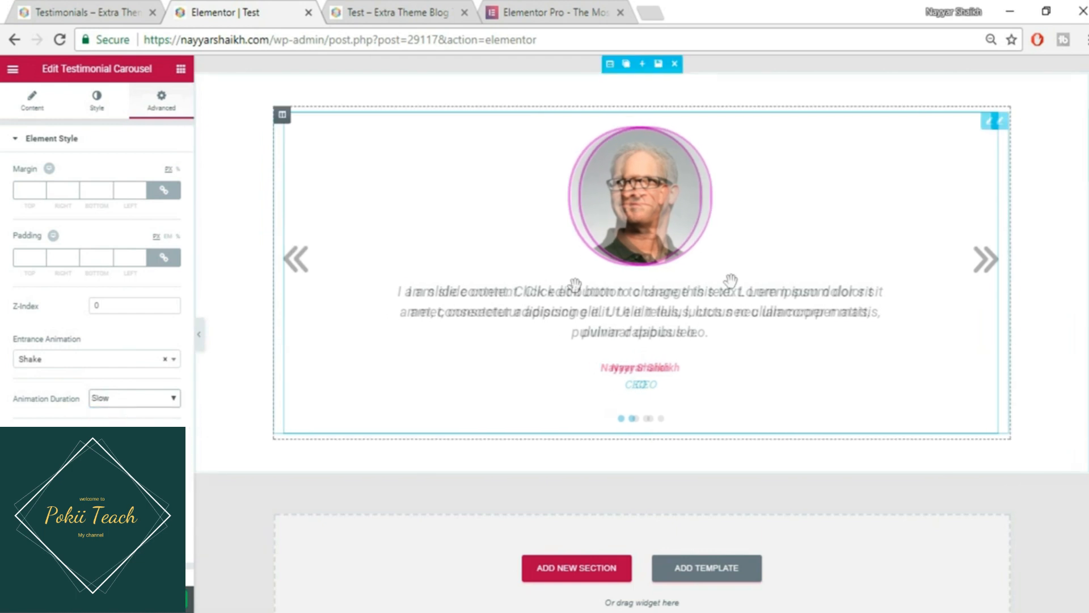
pyautogui.scroll(-2, 96, 284)
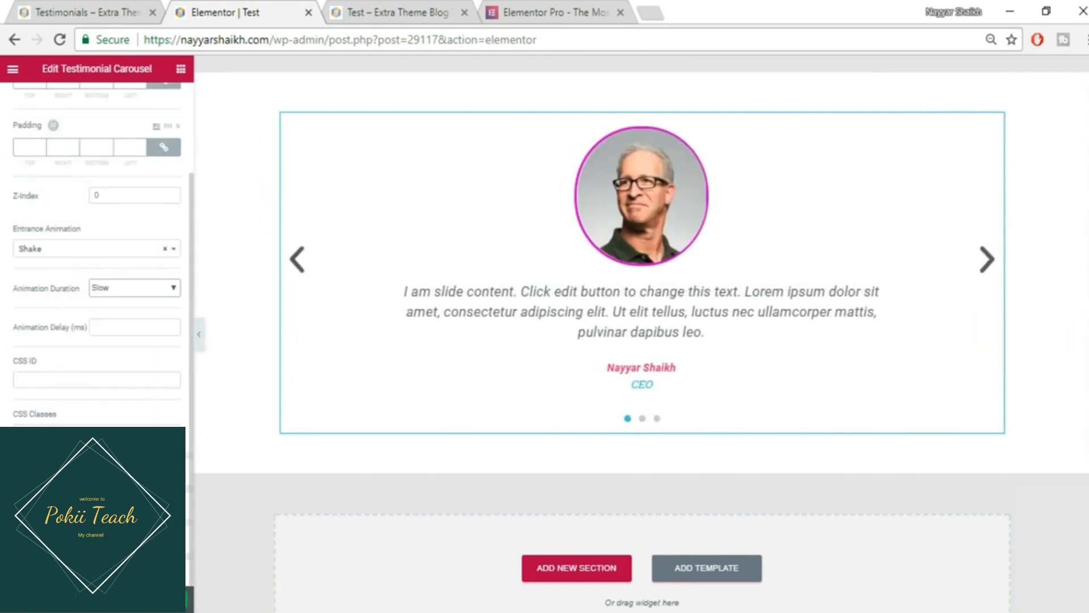
pyautogui.scroll(2, 97, 255)
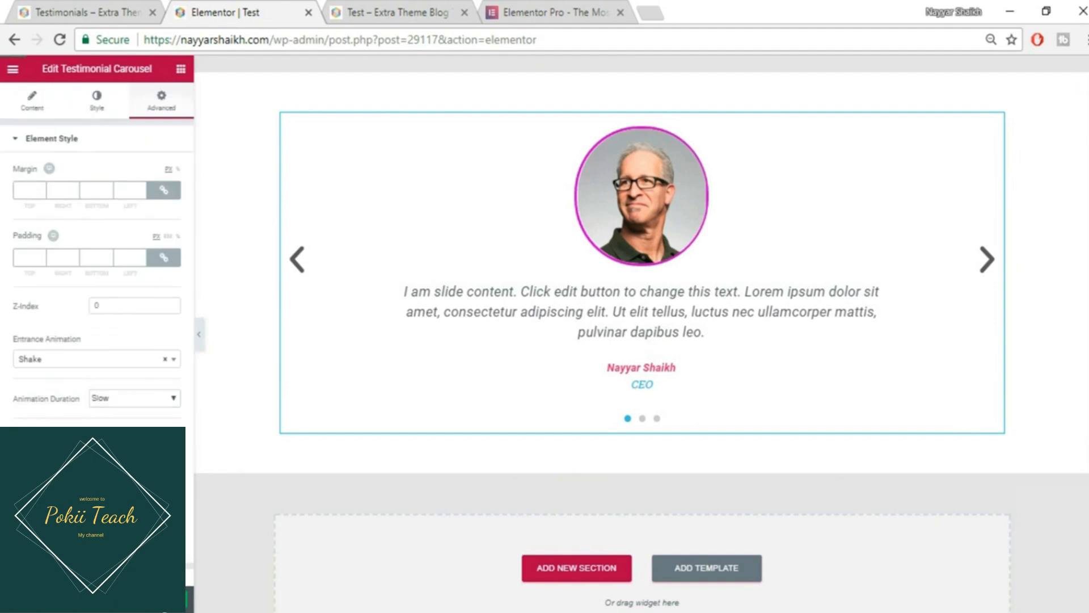
# - Save the page and switch to the live Test page tab
pyautogui.click(189, 598)
pyautogui.click(556, 11)
pyautogui.click(451, 12)
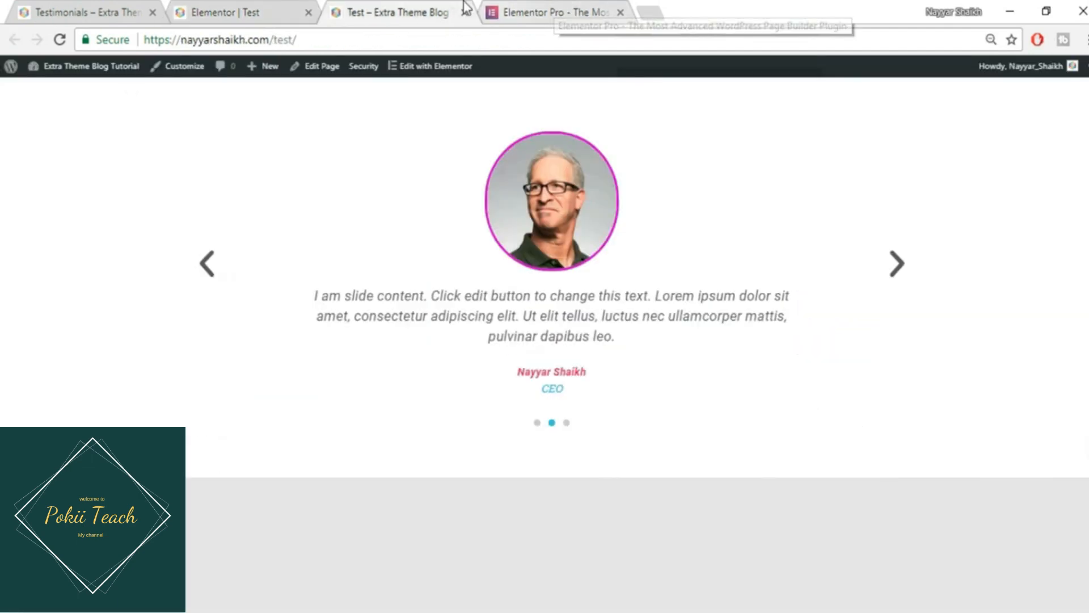
# - Reload the live Test page to replay the animation, then view the reference Testimonials page
pyautogui.click(59, 40)
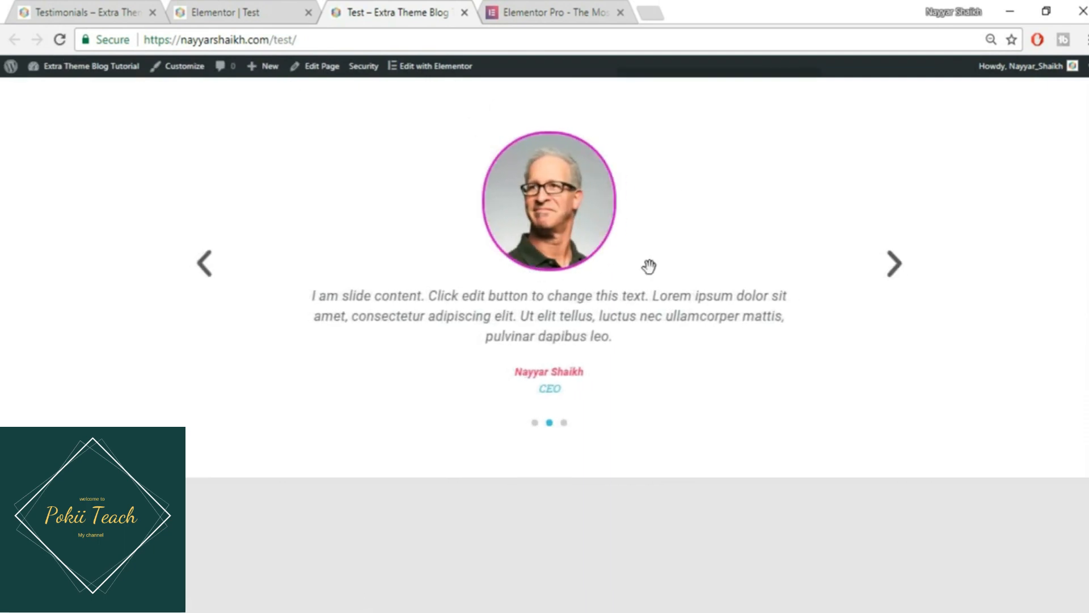
pyautogui.click(250, 17)
pyautogui.click(90, 13)
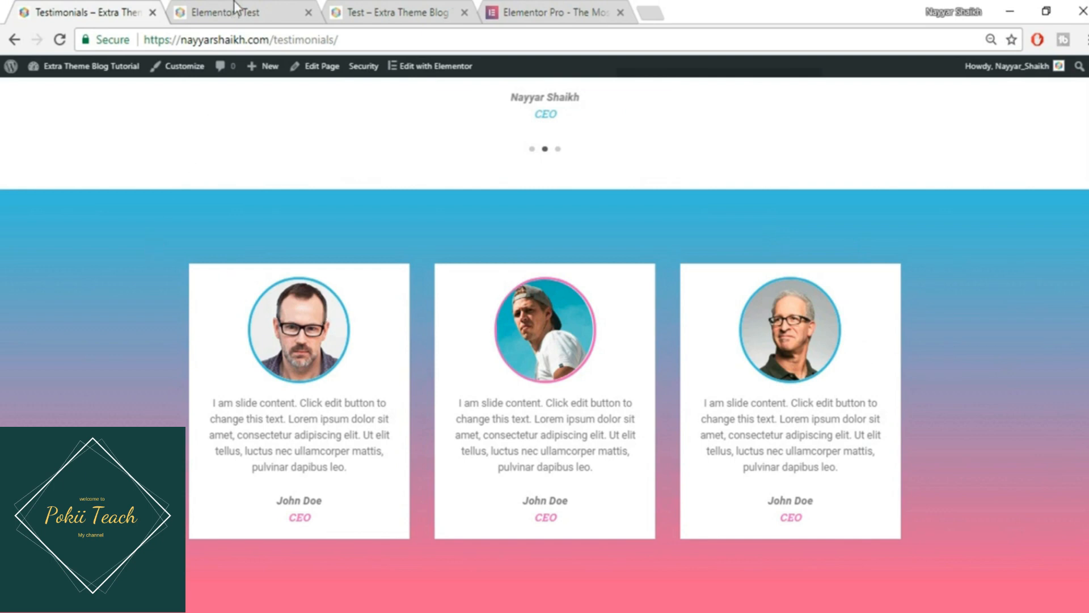
# - Drag a new Testimonial Carousel into the empty area below the first carousel
pyautogui.click(289, 8)
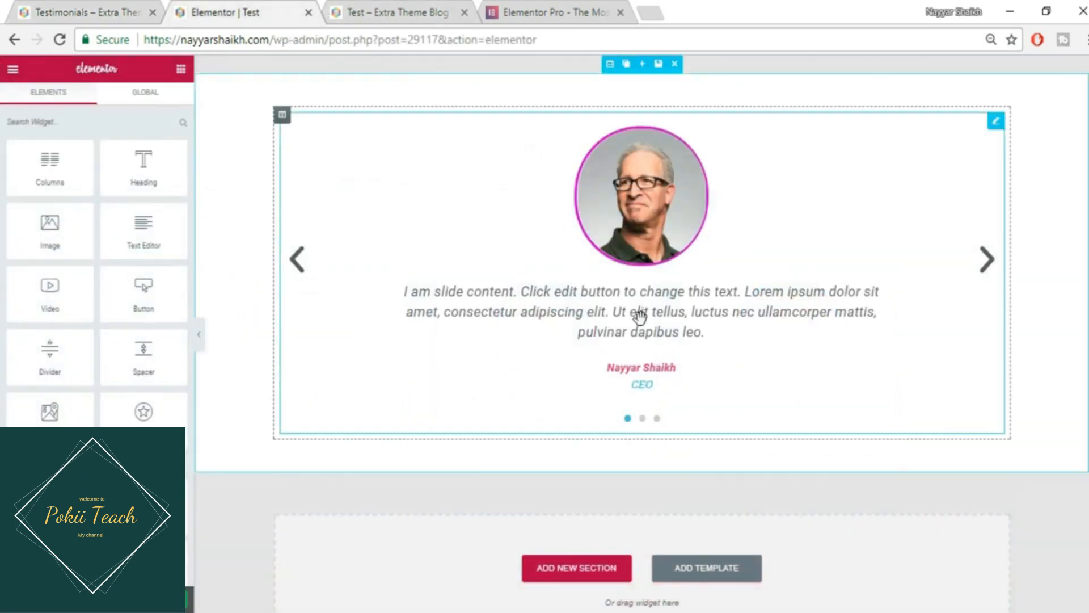
pyautogui.scroll(-2, 251, 263)
pyautogui.scroll(-1, 160, 323)
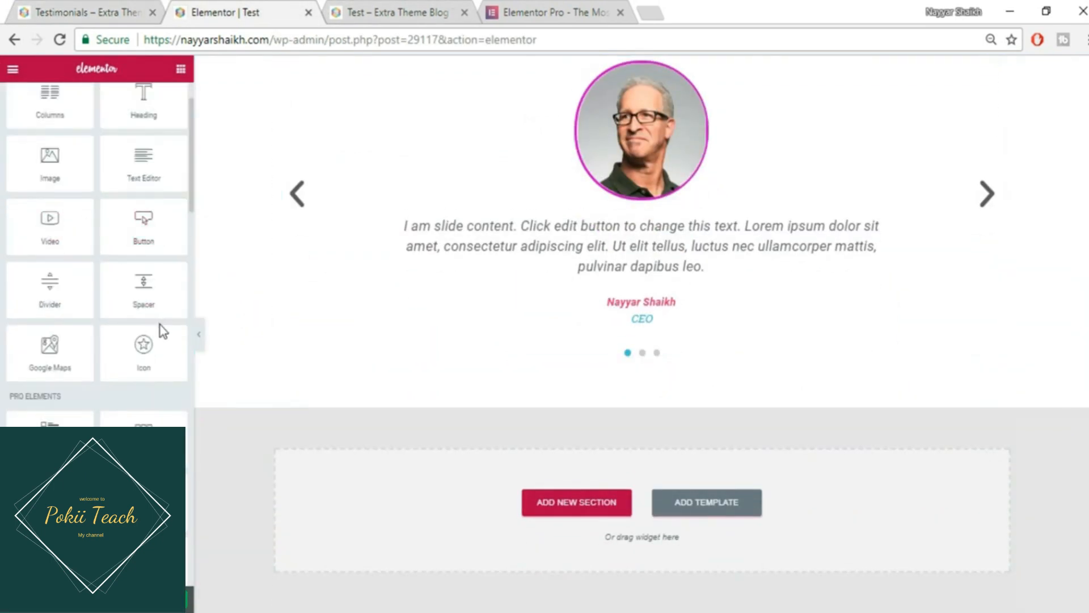
pyautogui.scroll(-2, 159, 324)
pyautogui.scroll(-2, 110, 375)
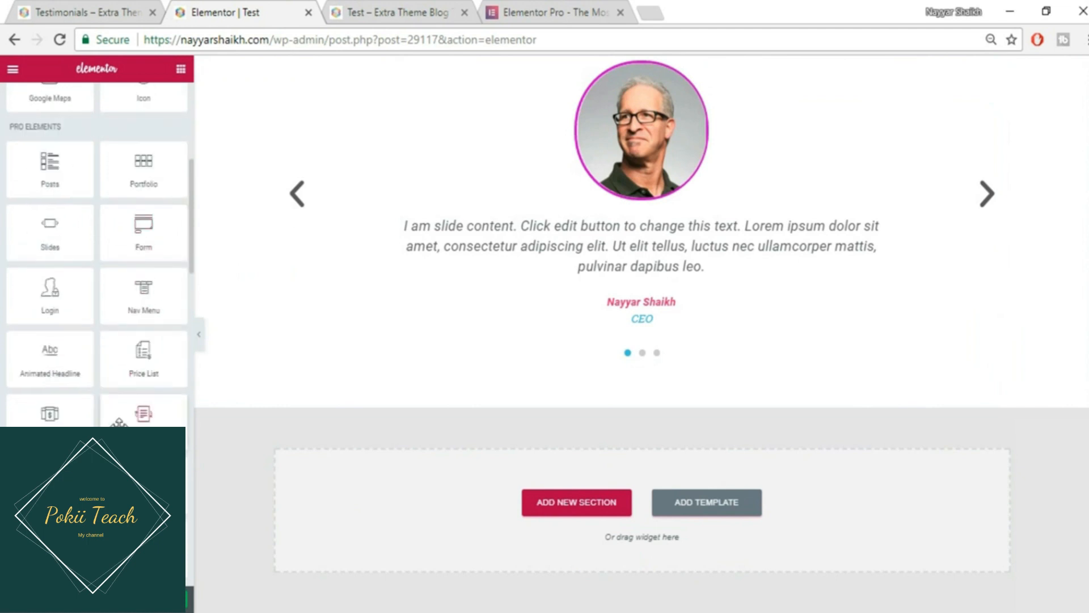
pyautogui.moveTo(50, 476); pyautogui.dragTo(613, 514)
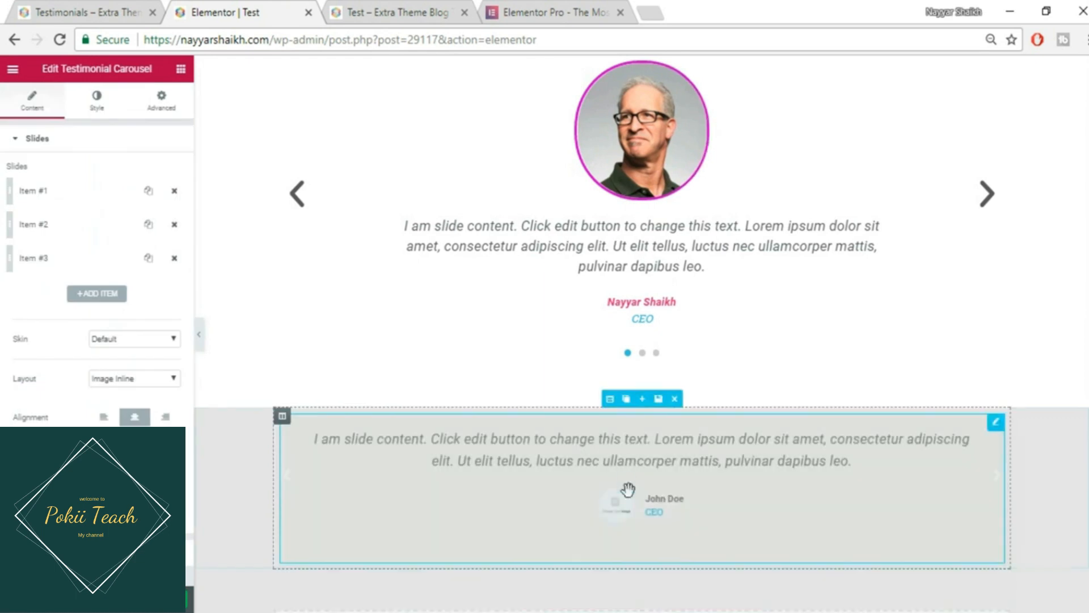
# - Delete two slides and give the remaining slide the sunglasses portrait from the Media Library
pyautogui.click(175, 224)
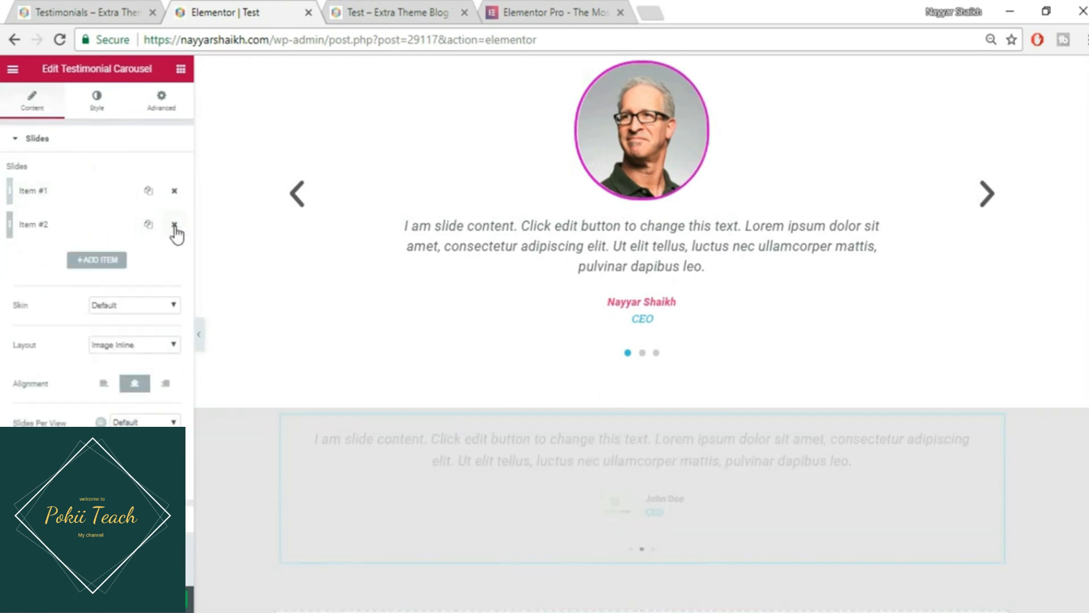
pyautogui.click(174, 224)
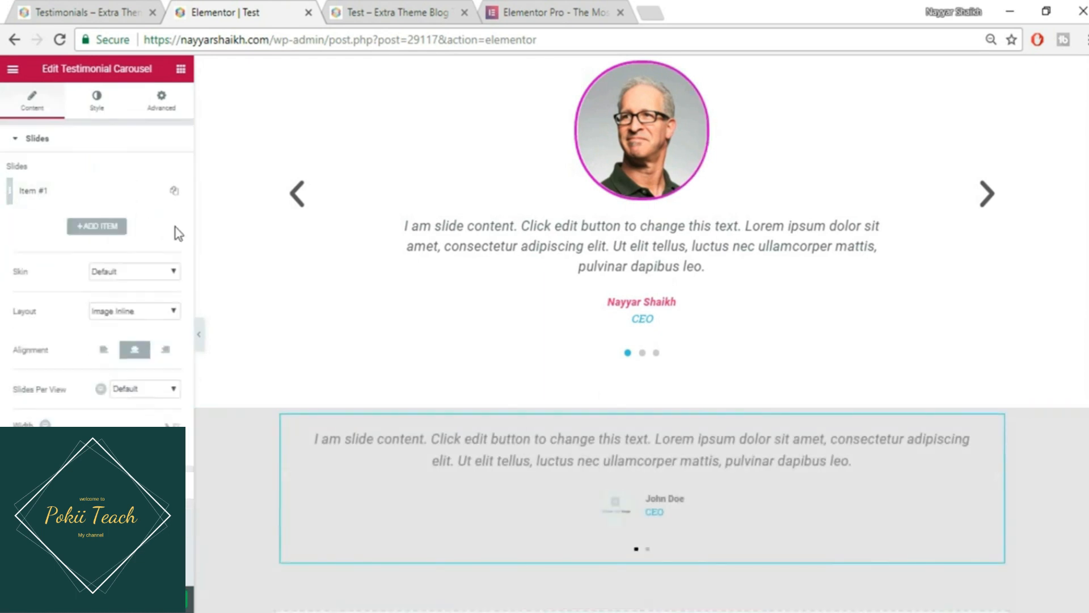
pyautogui.click(79, 194)
pyautogui.click(91, 378)
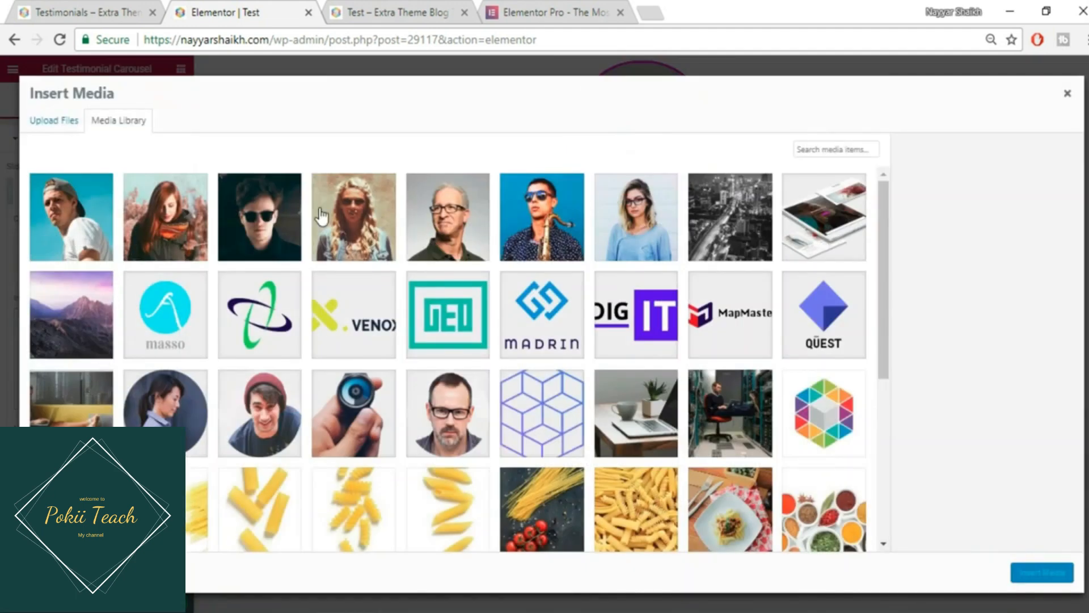
pyautogui.click(227, 234)
pyautogui.click(1041, 573)
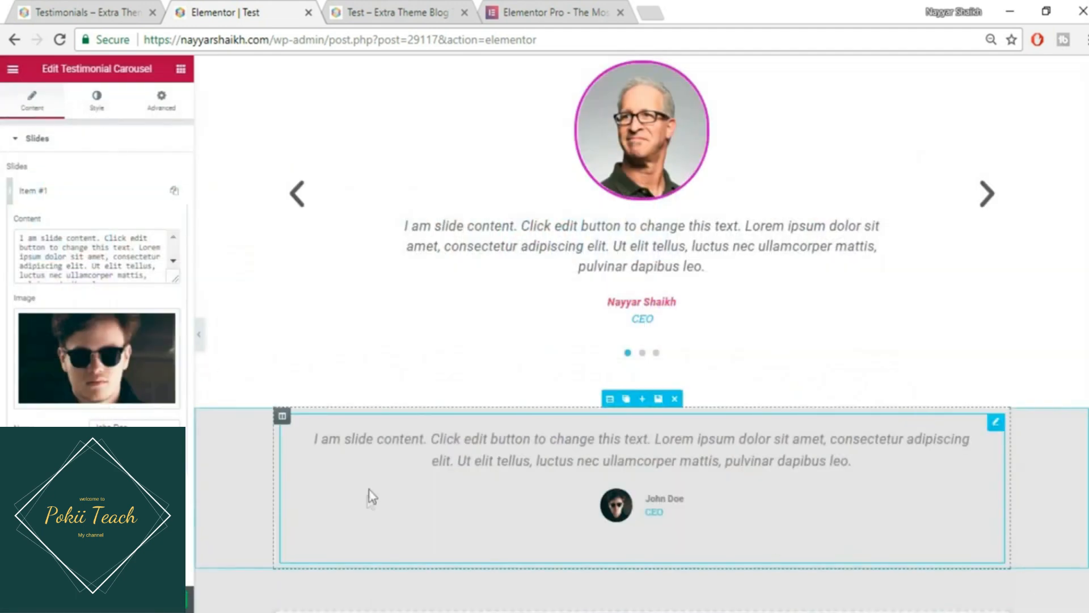
pyautogui.scroll(-2, 96, 312)
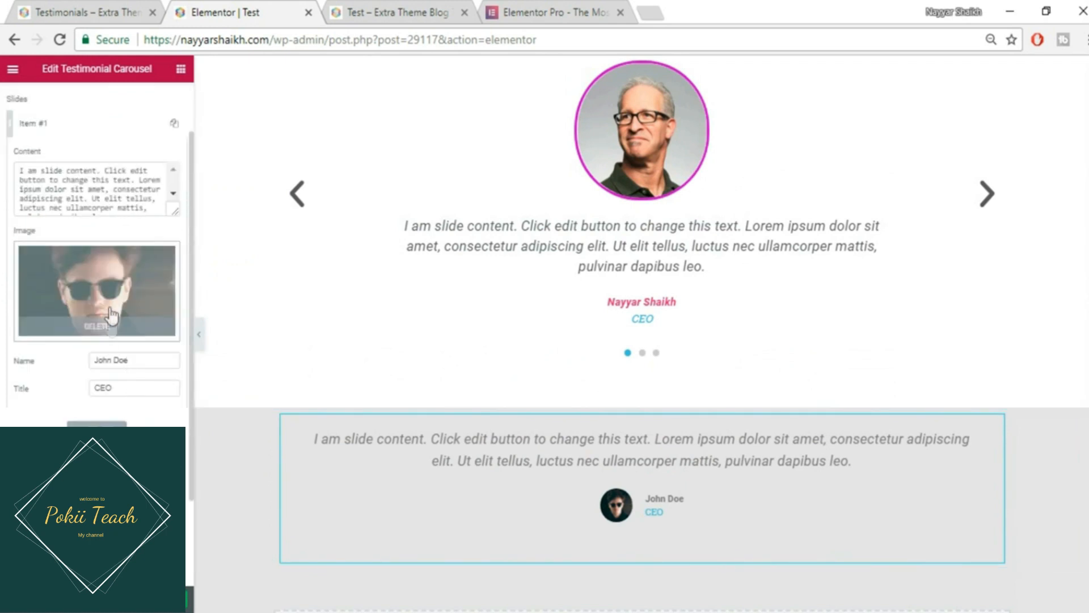
pyautogui.click(88, 132)
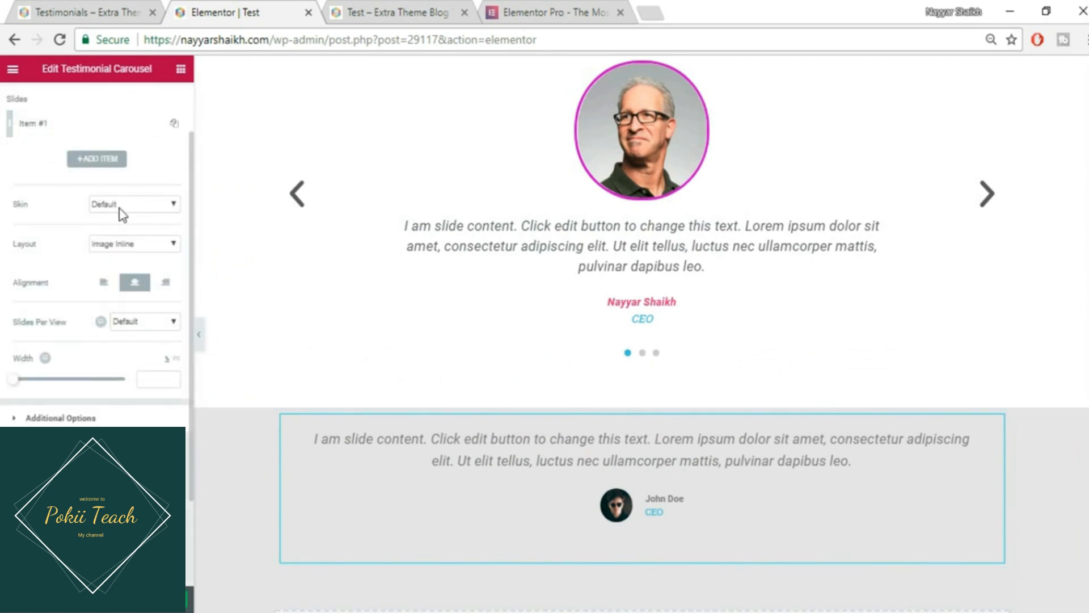
# - Place the photo above the text, keep it centred, and set Slides Per View to 1
pyautogui.click(130, 250)
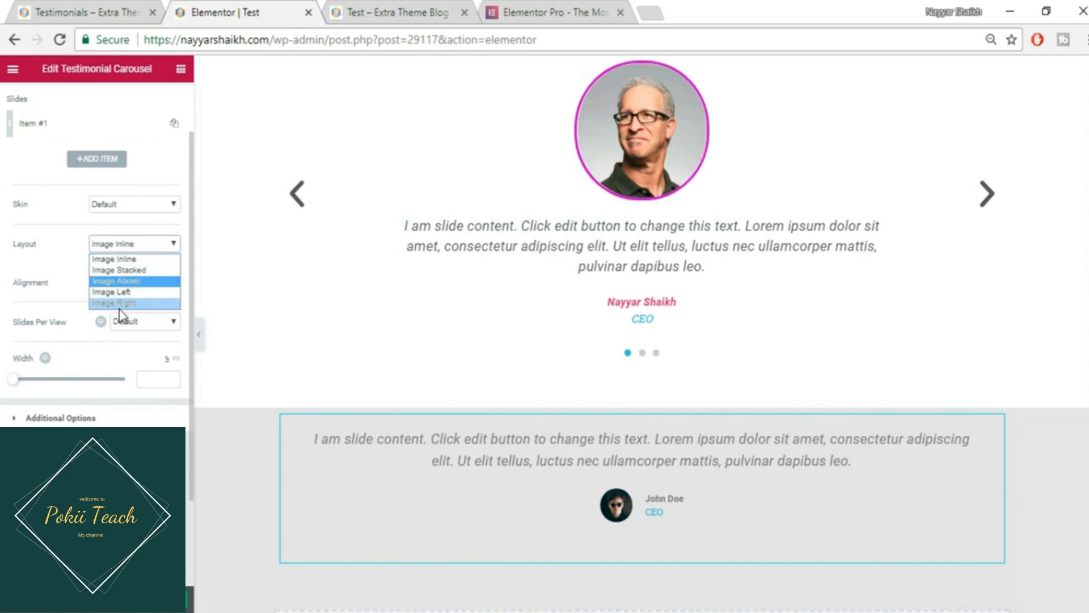
pyautogui.click(131, 282)
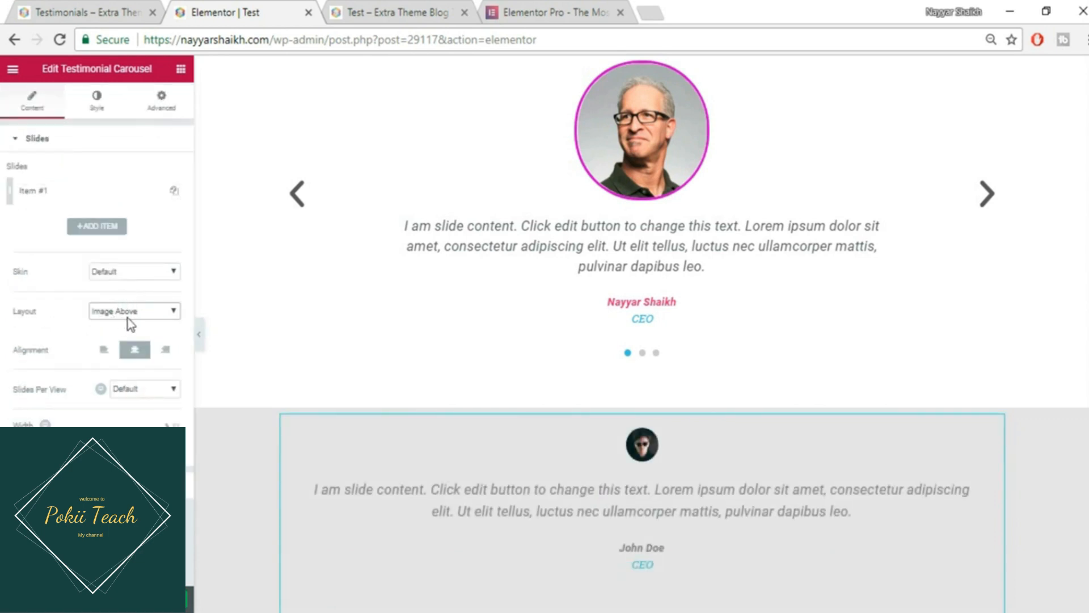
pyautogui.click(134, 350)
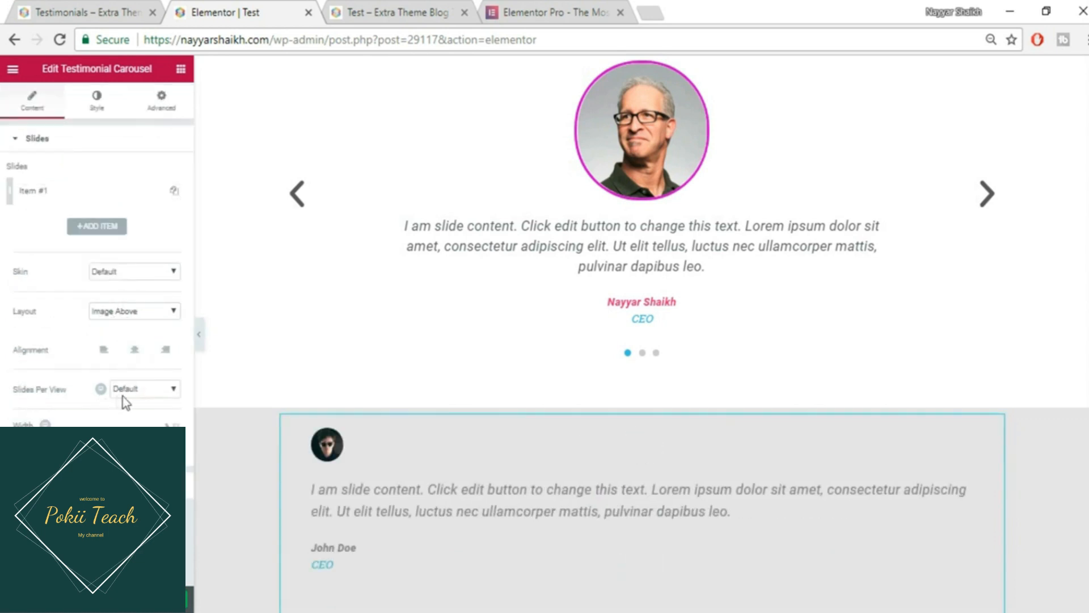
pyautogui.click(131, 356)
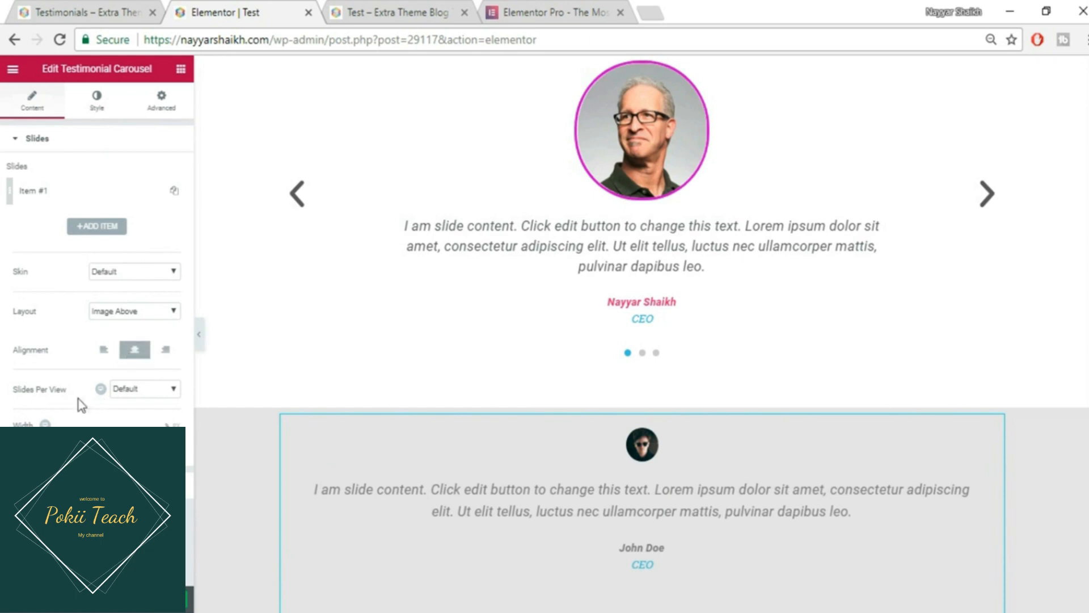
pyautogui.click(122, 389)
pyautogui.click(144, 414)
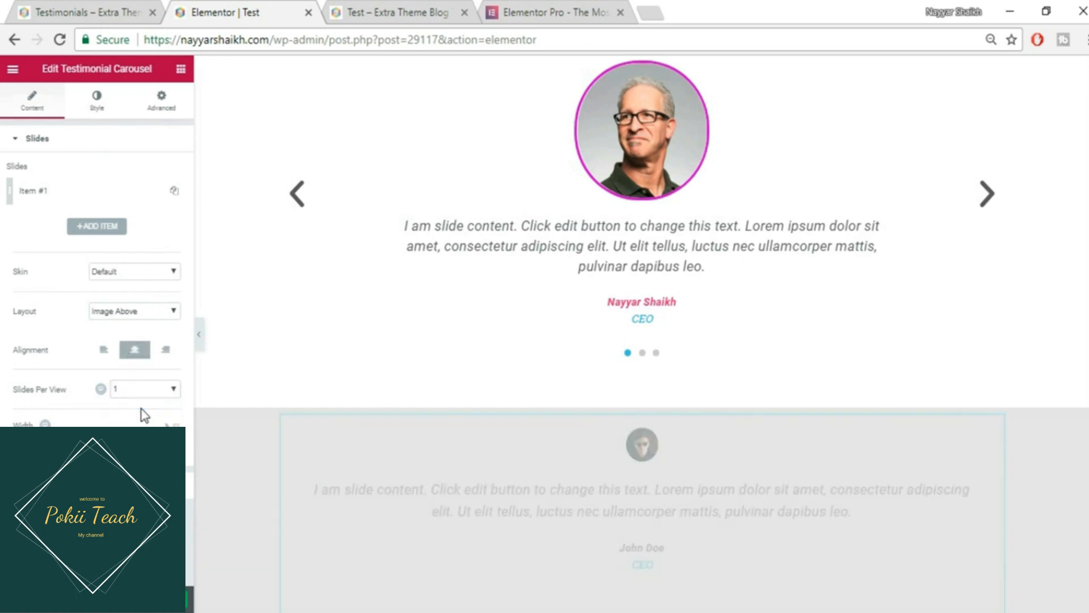
# - Switch off the carousel's navigation arrows and autoplay in Additional Options
pyautogui.scroll(-3, 703, 518)
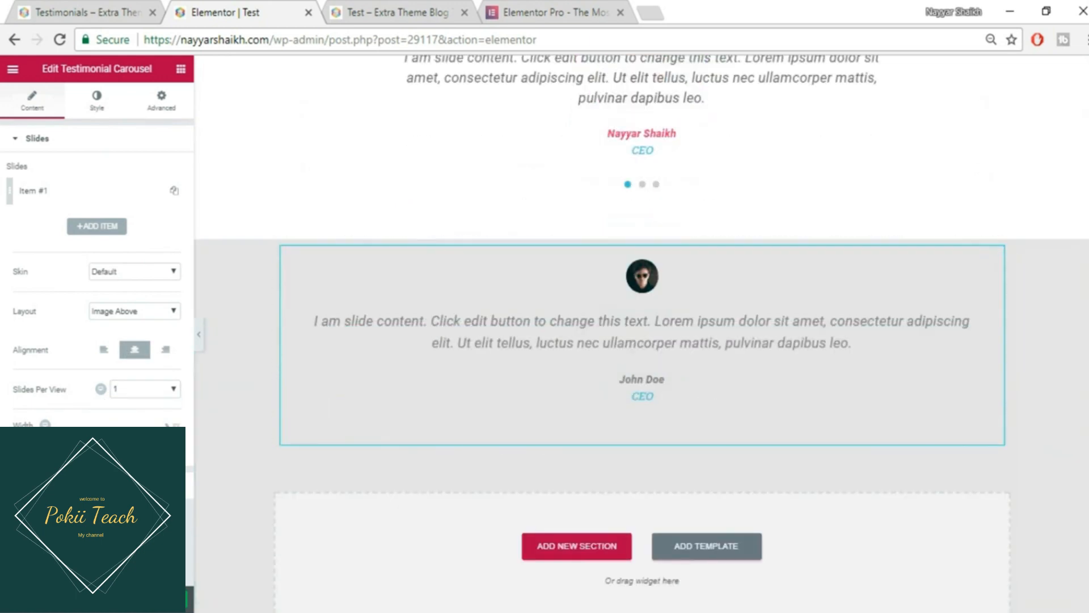
pyautogui.click(61, 486)
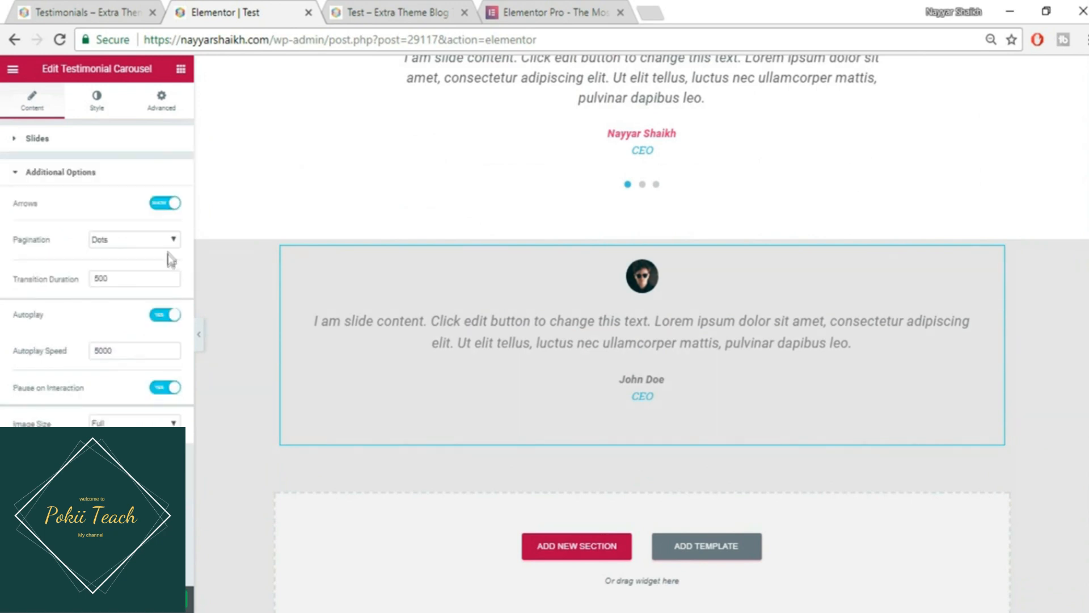
pyautogui.click(168, 205)
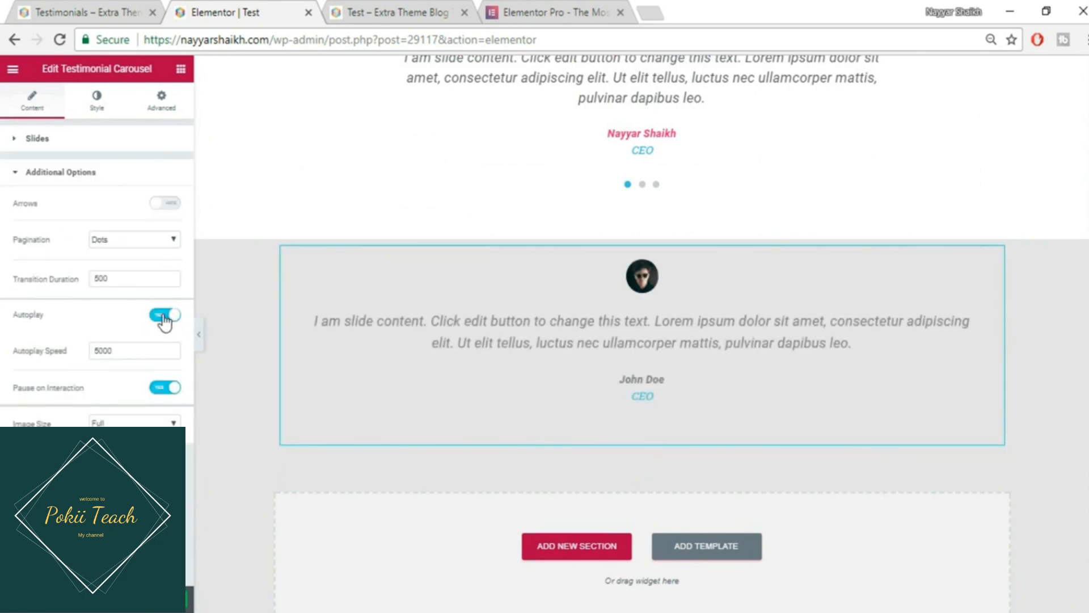
pyautogui.click(164, 319)
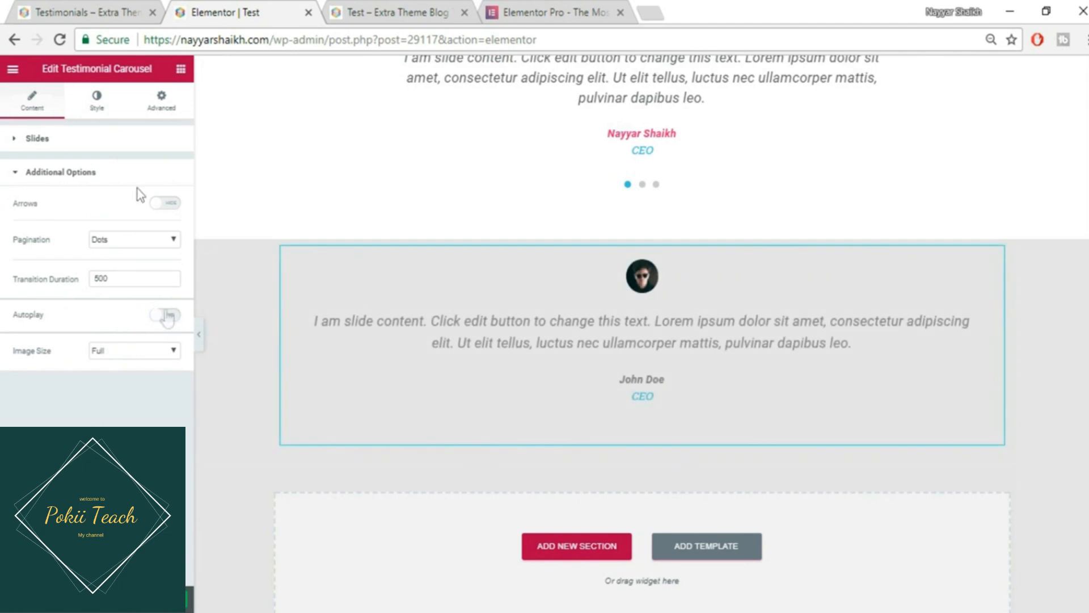
pyautogui.click(99, 108)
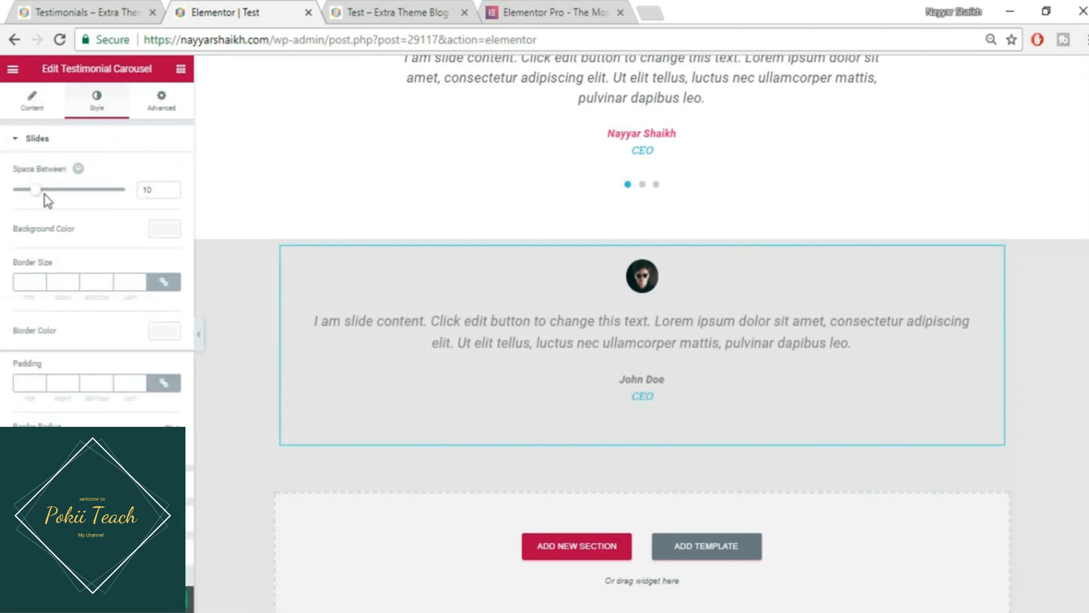
# - Enlarge the testimonial photo to image size 200
pyautogui.click(45, 146)
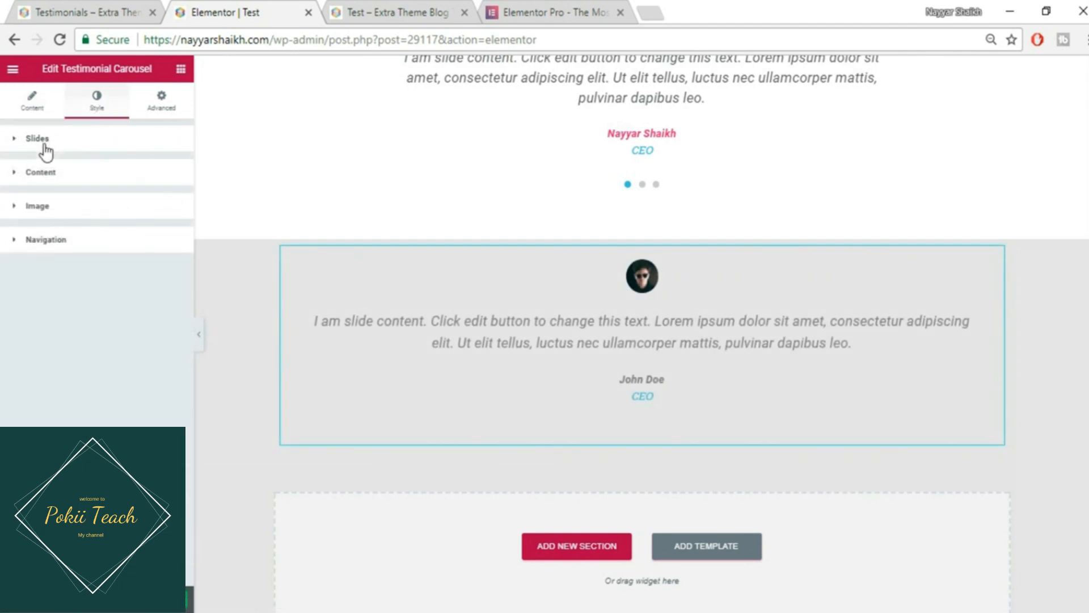
pyautogui.click(74, 209)
pyautogui.moveTo(12, 258); pyautogui.dragTo(131, 261)
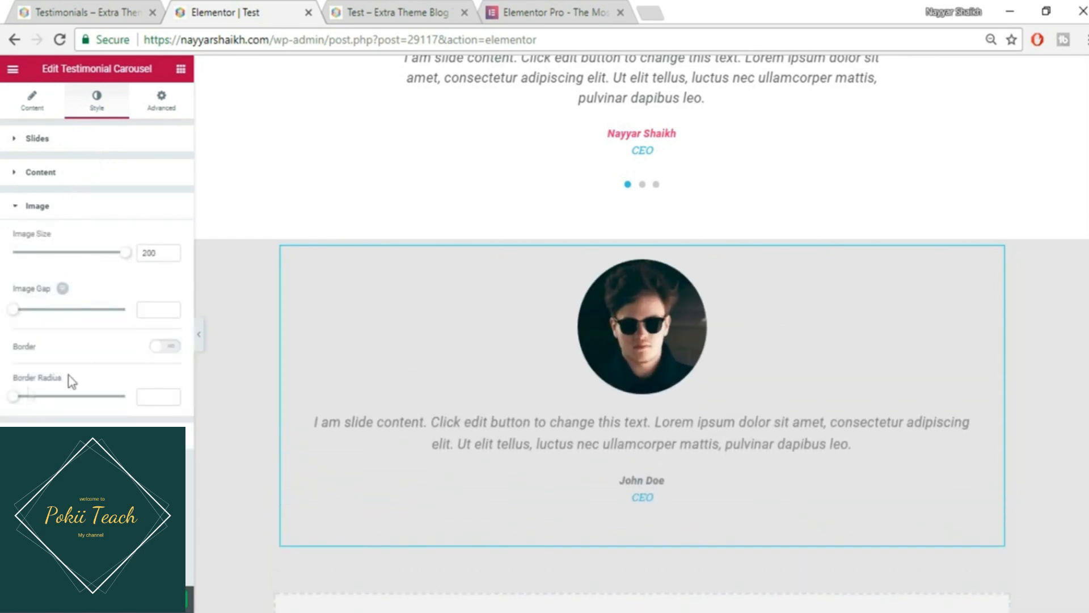
# - Give the photo a thick red #ff3d3d border and save the page
pyautogui.click(163, 347)
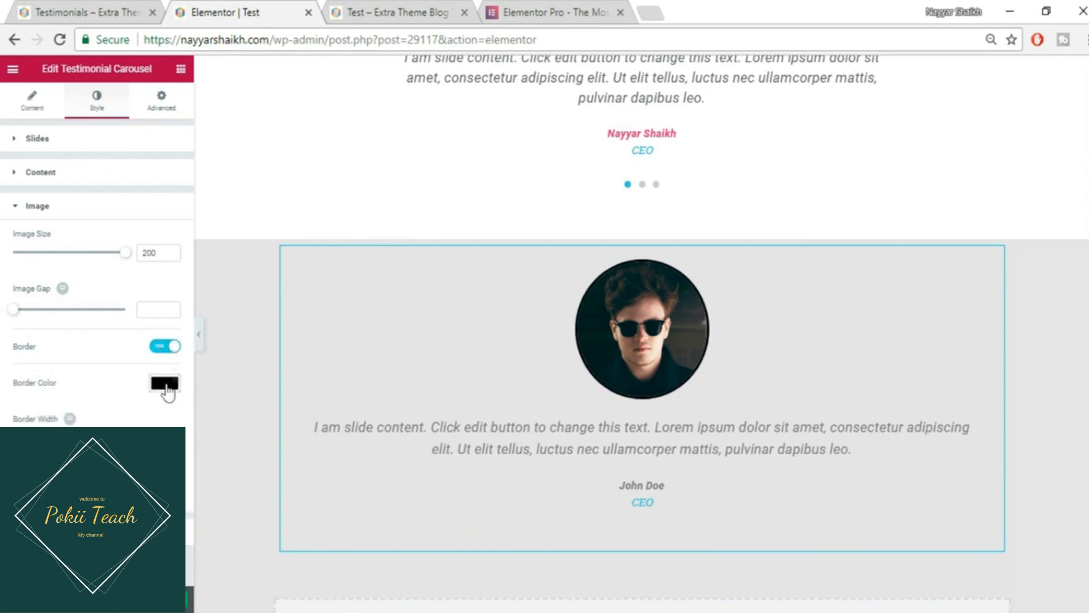
pyautogui.click(164, 385)
pyautogui.click(60, 492)
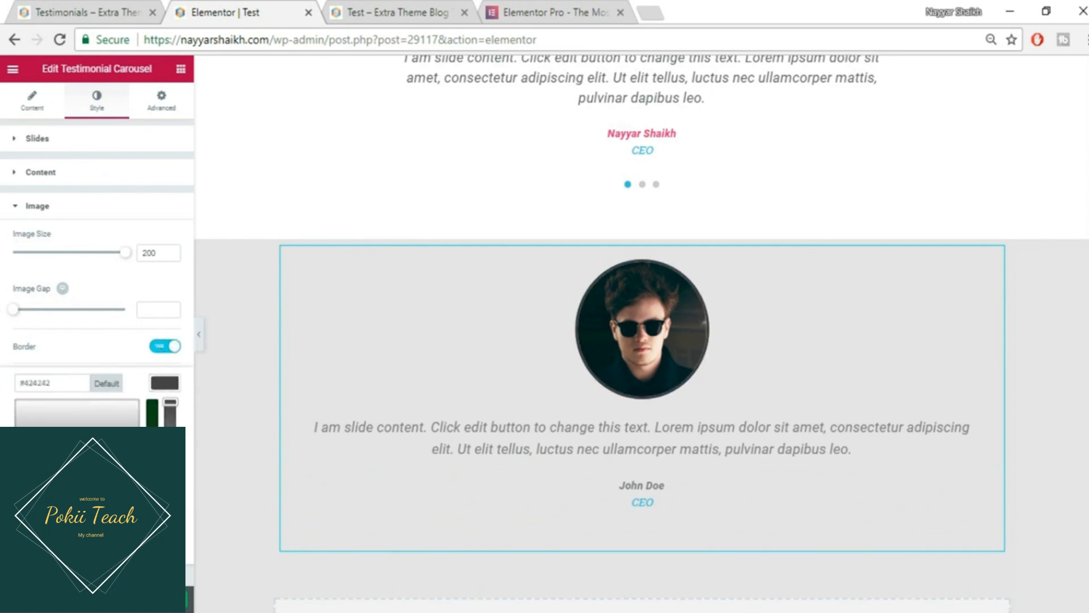
pyautogui.click(24, 492)
pyautogui.click(138, 409)
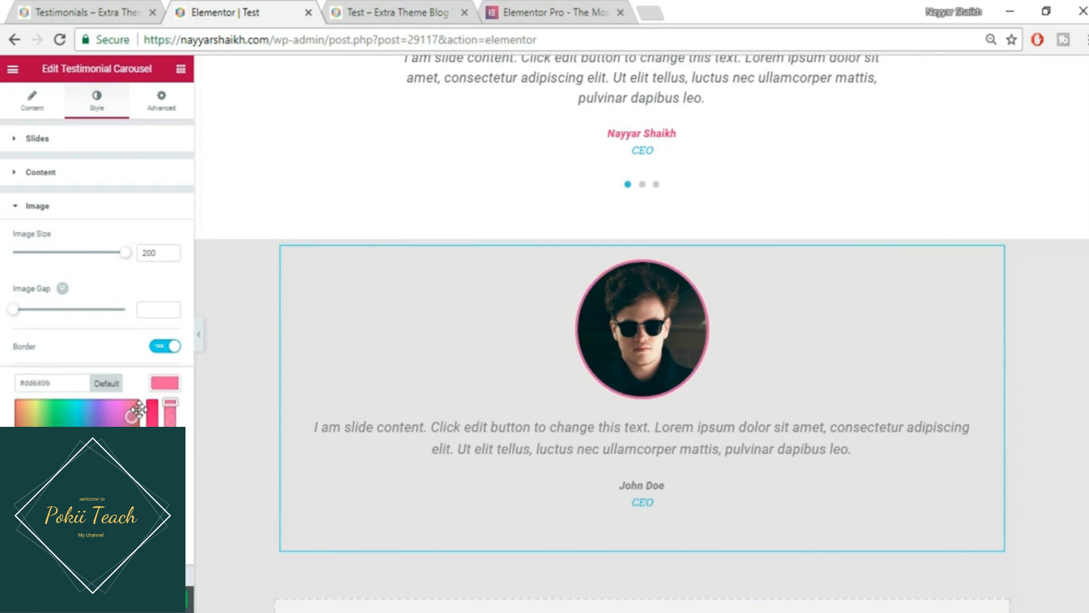
pyautogui.moveTo(139, 407); pyautogui.dragTo(150, 396)
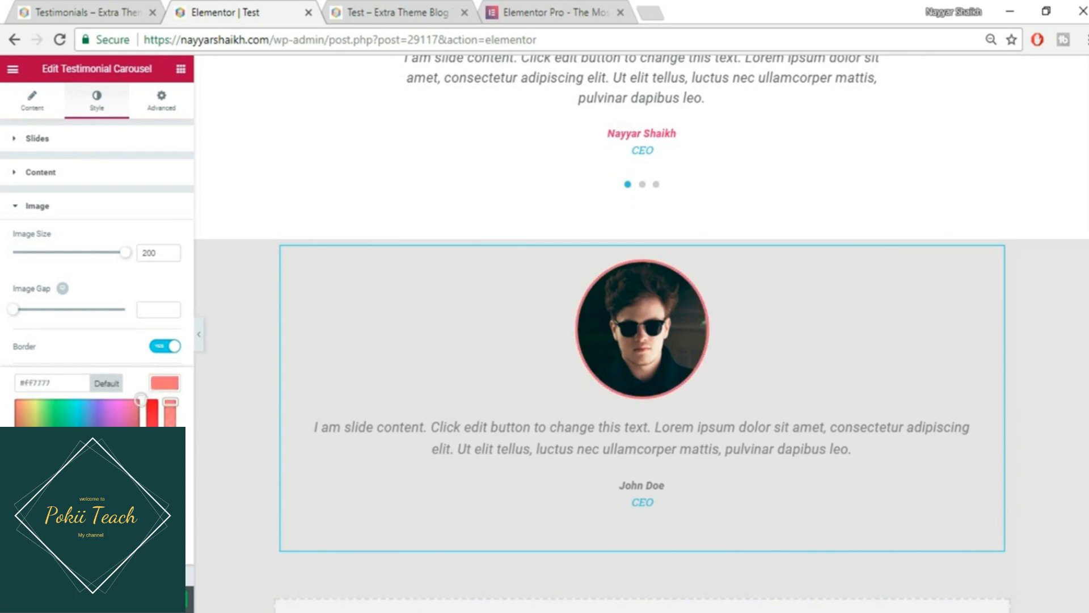
pyautogui.moveTo(153, 452); pyautogui.dragTo(152, 429)
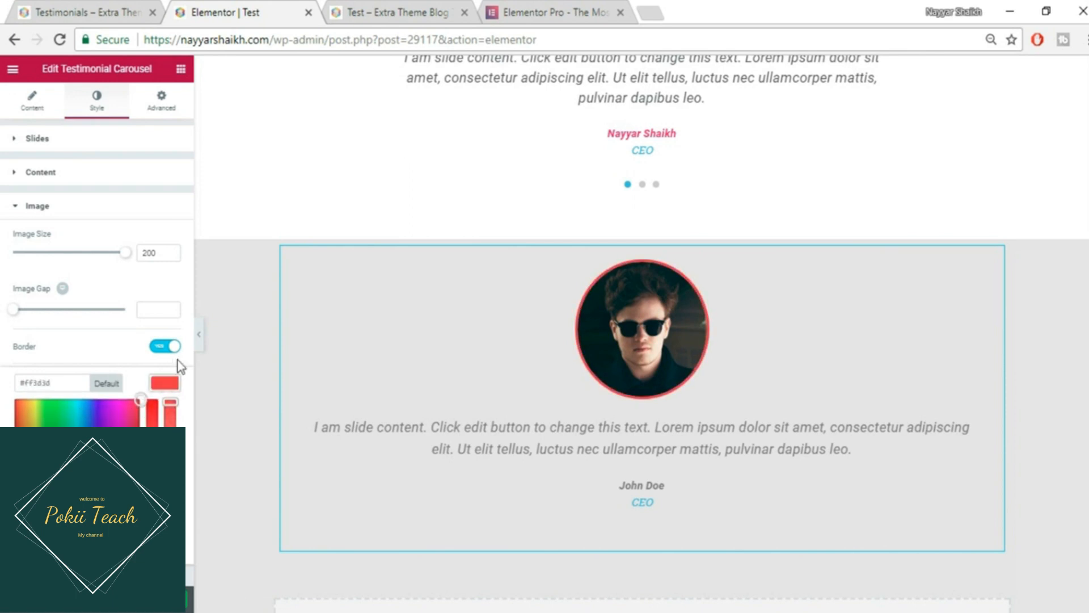
pyautogui.click(167, 387)
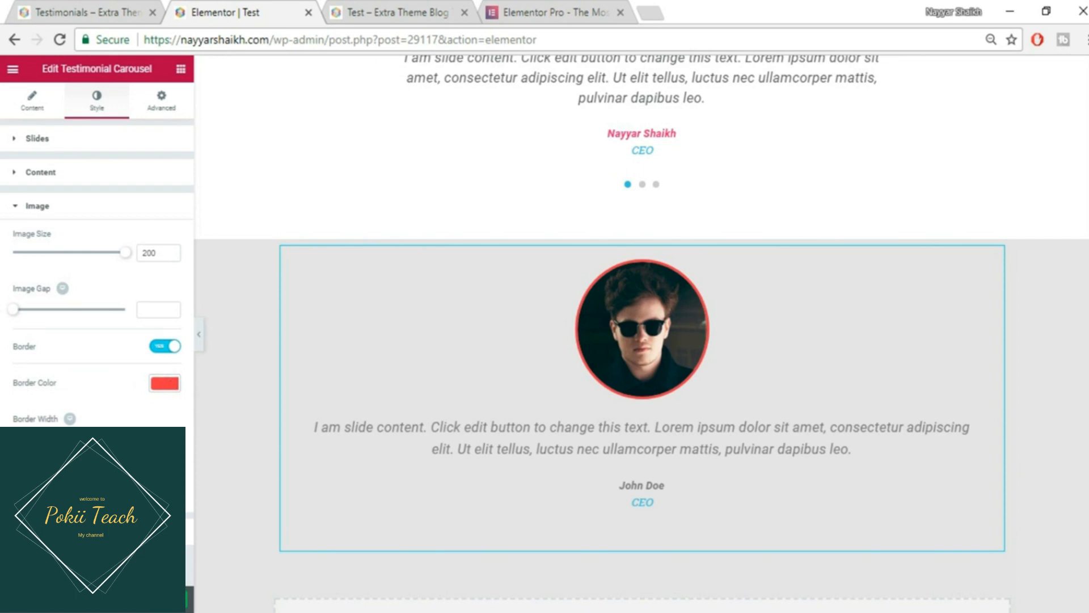
pyautogui.moveTo(28, 439)
pyautogui.mouseDown()
pyautogui.moveTo(59, 440)
pyautogui.moveTo(44, 439)
pyautogui.mouseUp()
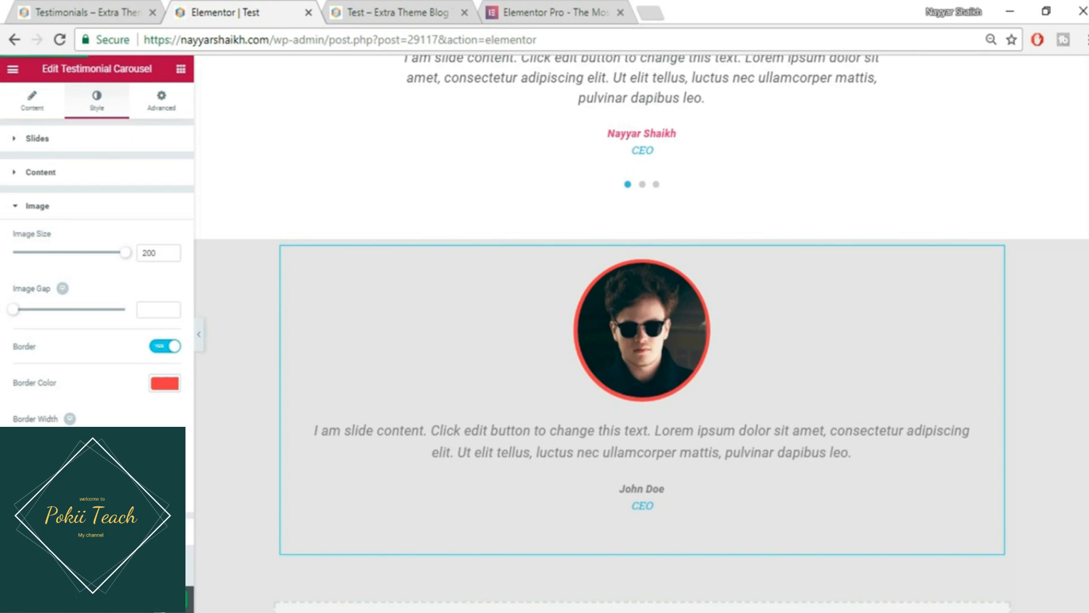
pyautogui.hotkey('ctrl', 's')
pyautogui.click(165, 100)
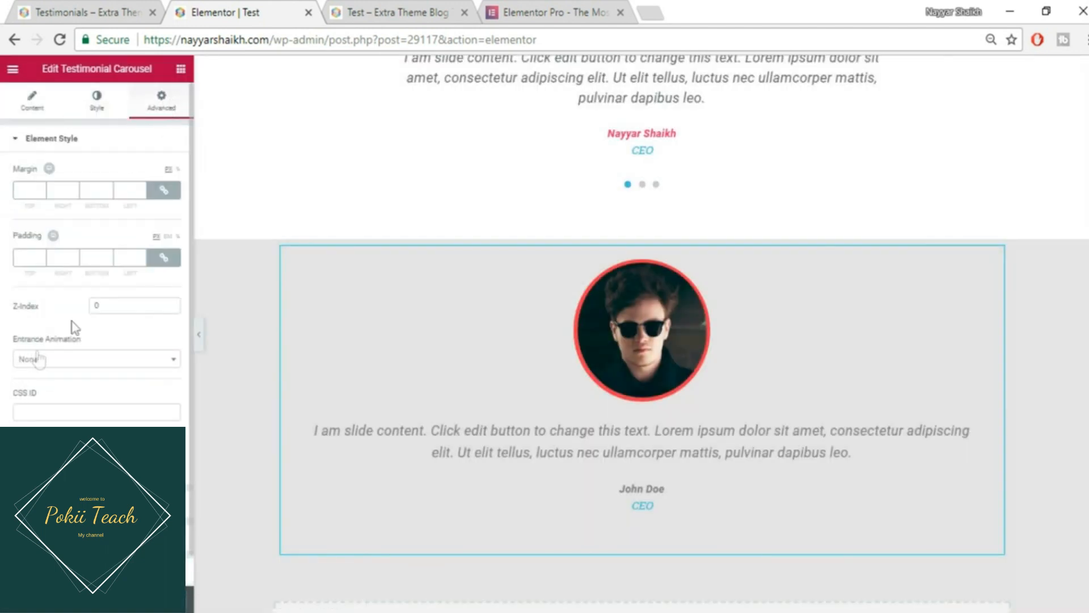
# - Set the carousel's Advanced background to Classic with colour white #ffffff
pyautogui.scroll(-1, 89, 411)
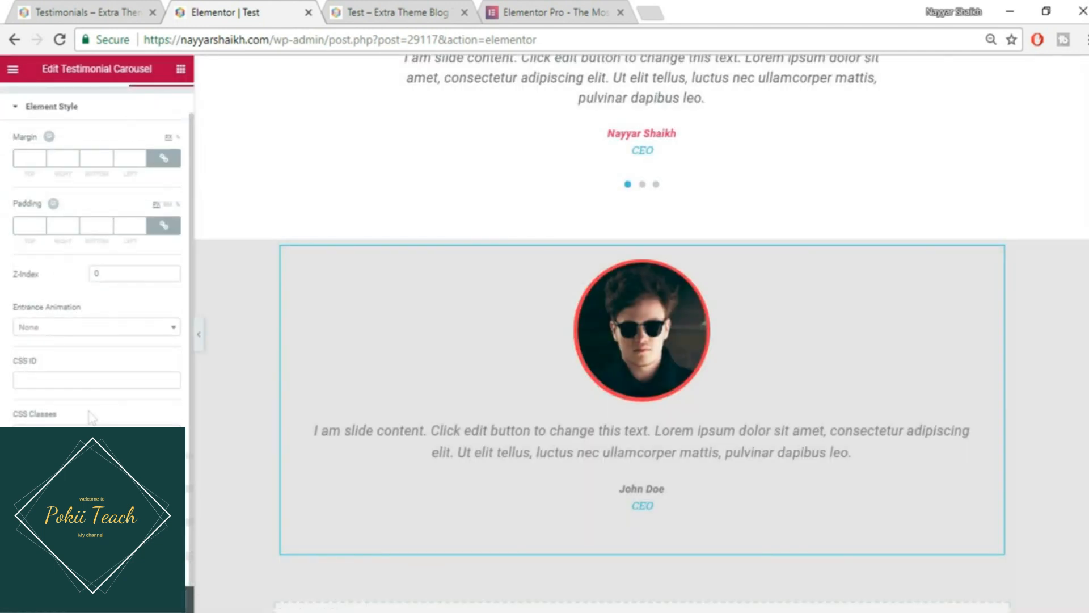
pyautogui.click(48, 471)
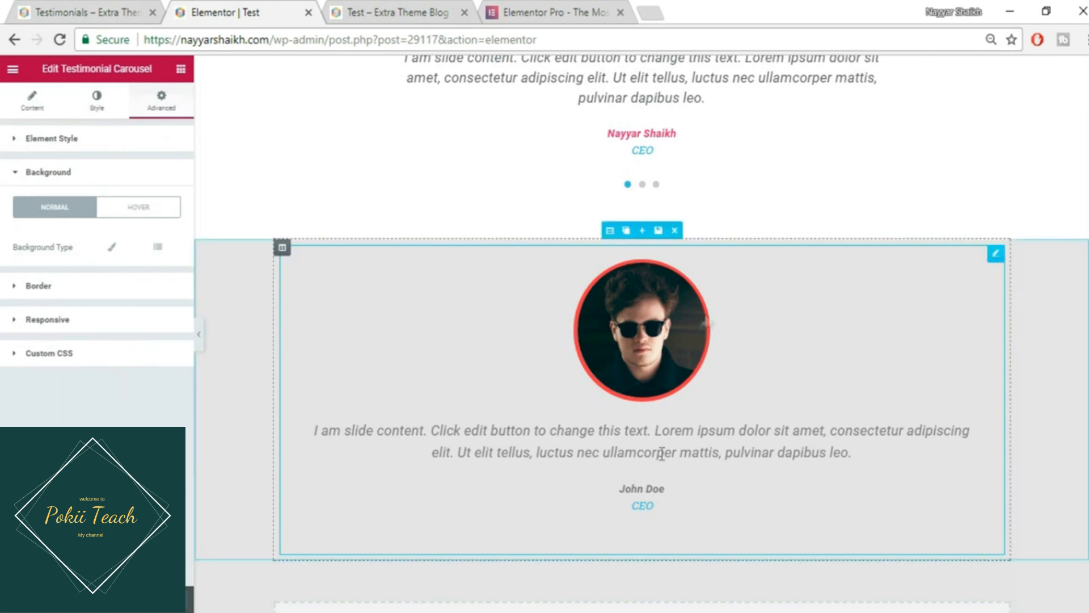
pyautogui.click(112, 247)
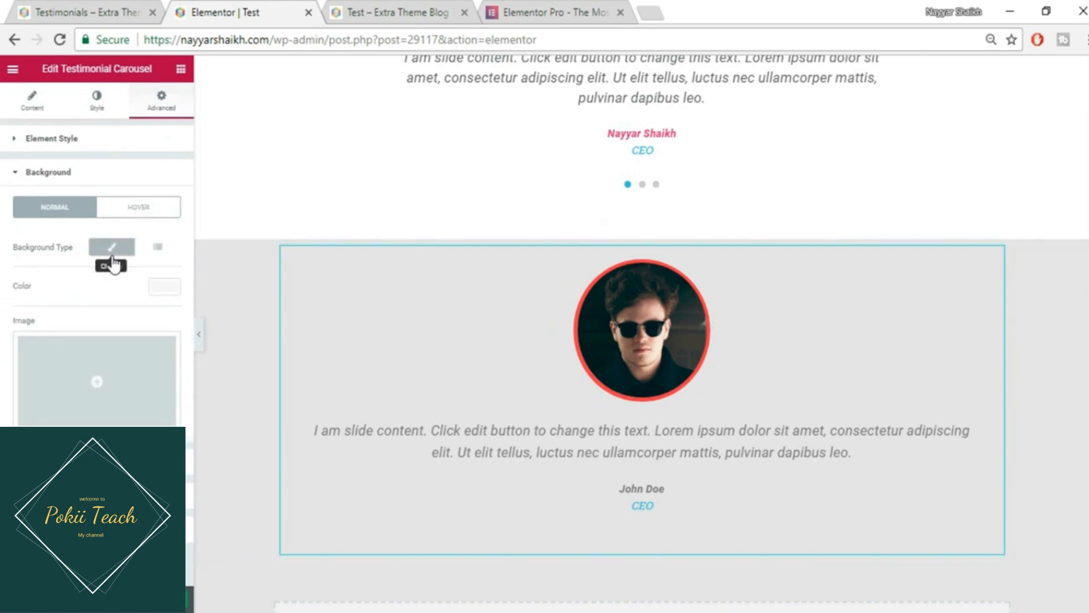
pyautogui.click(166, 287)
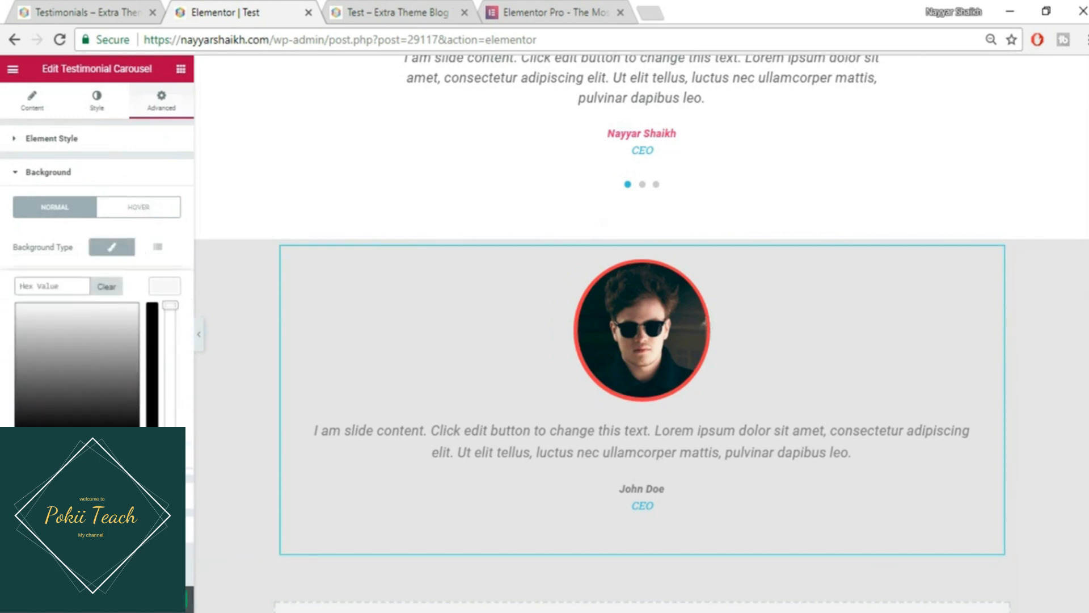
pyautogui.click(16, 304)
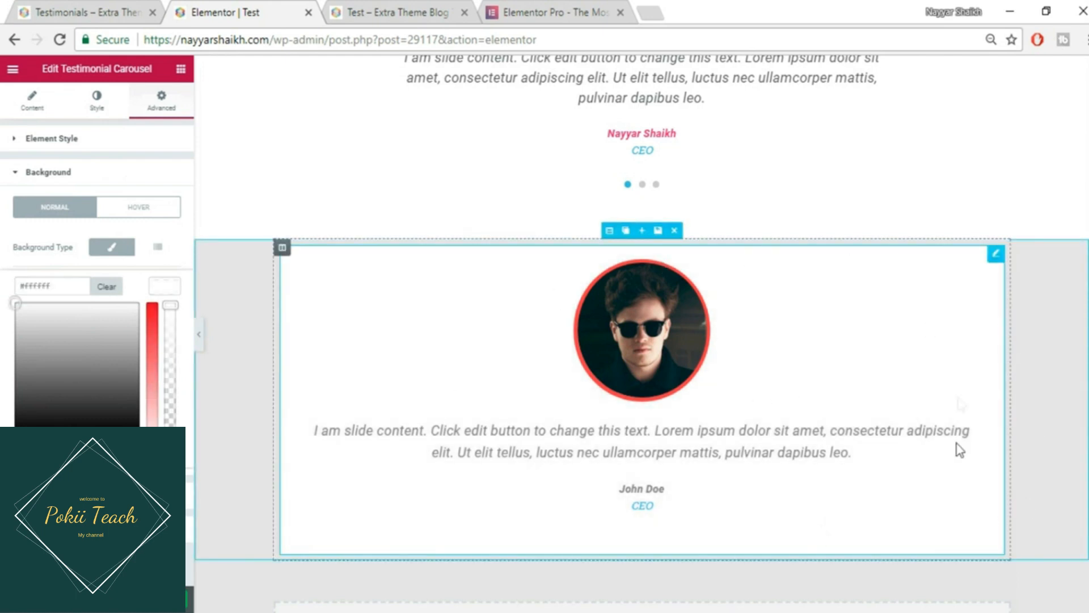
pyautogui.click(164, 286)
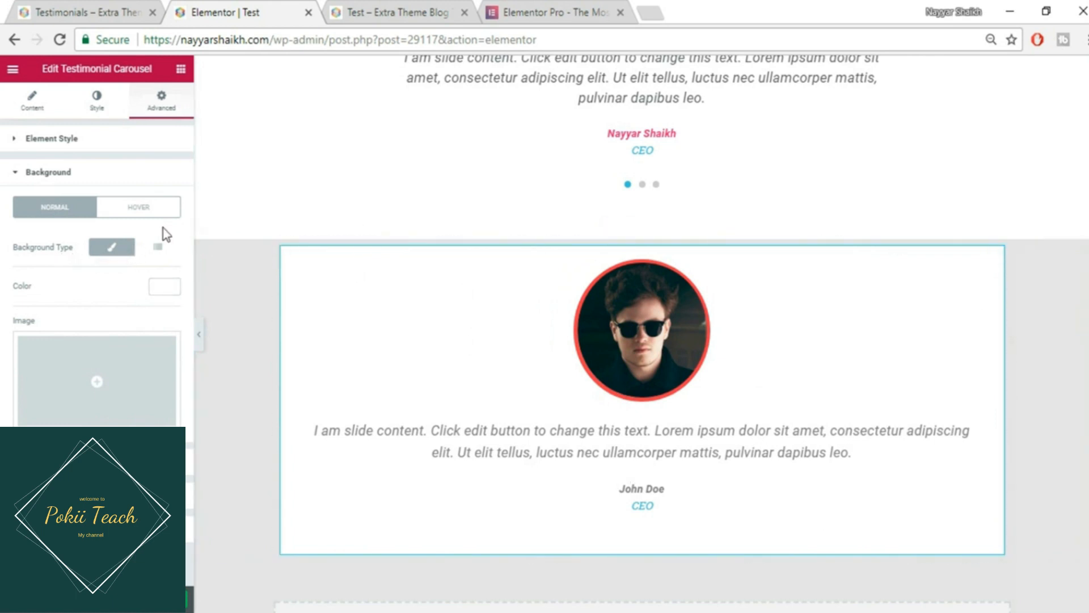
pyautogui.click(117, 177)
# - Add a solid #61ce70 green border of width 3 with border radius 50
pyautogui.click(103, 210)
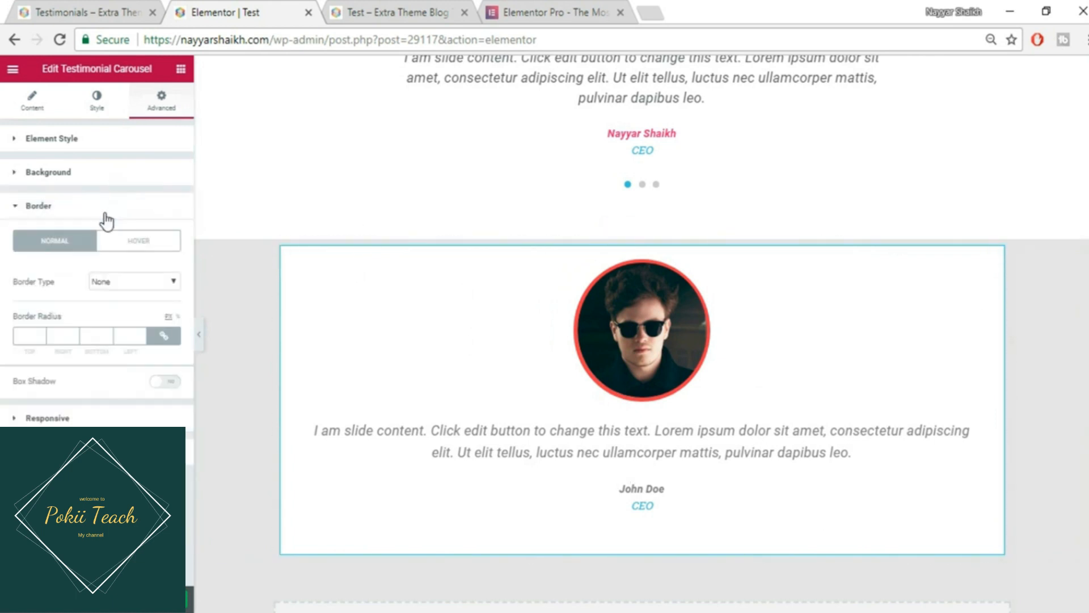
pyautogui.click(159, 286)
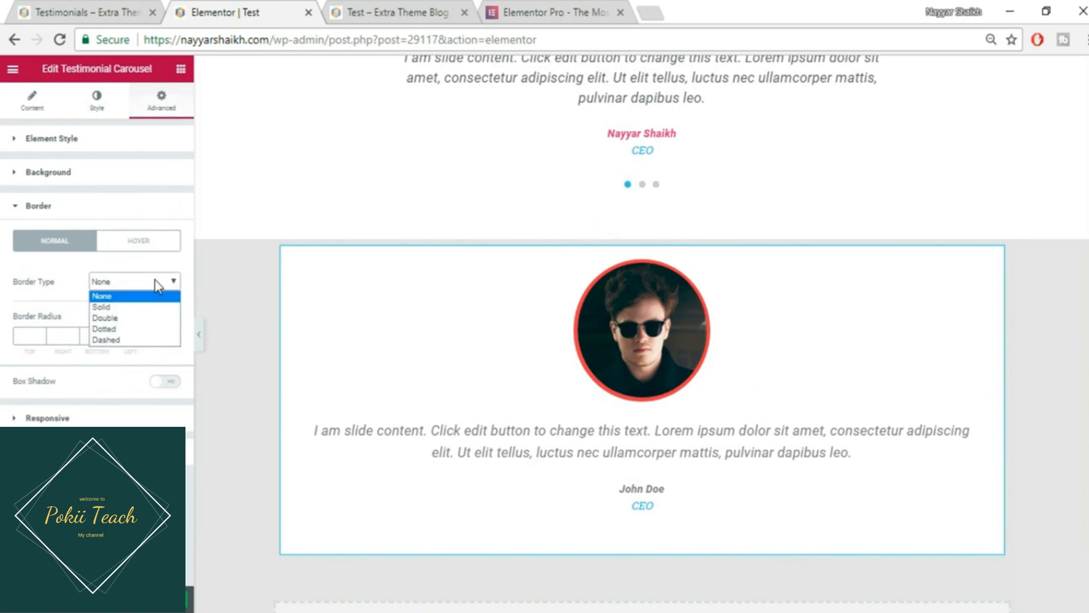
pyautogui.click(139, 312)
pyautogui.click(33, 337)
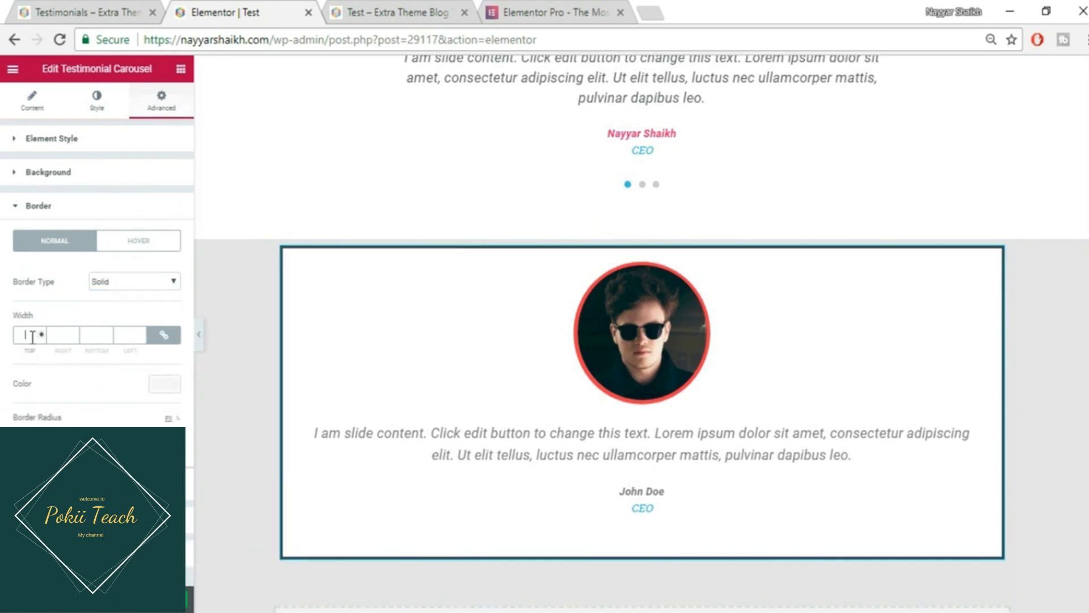
pyautogui.write('6')
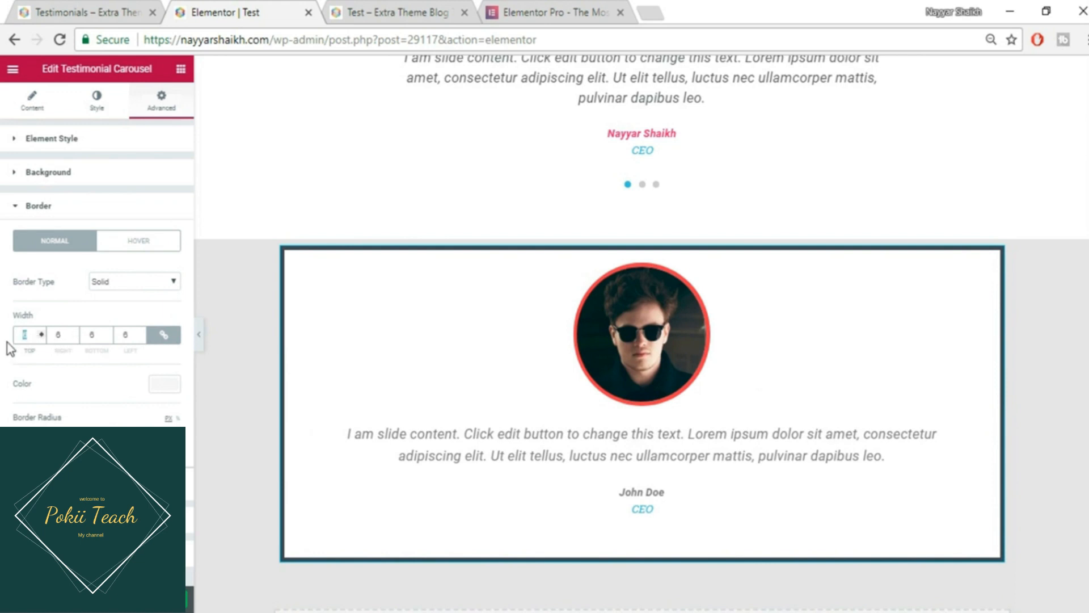
pyautogui.write('3')
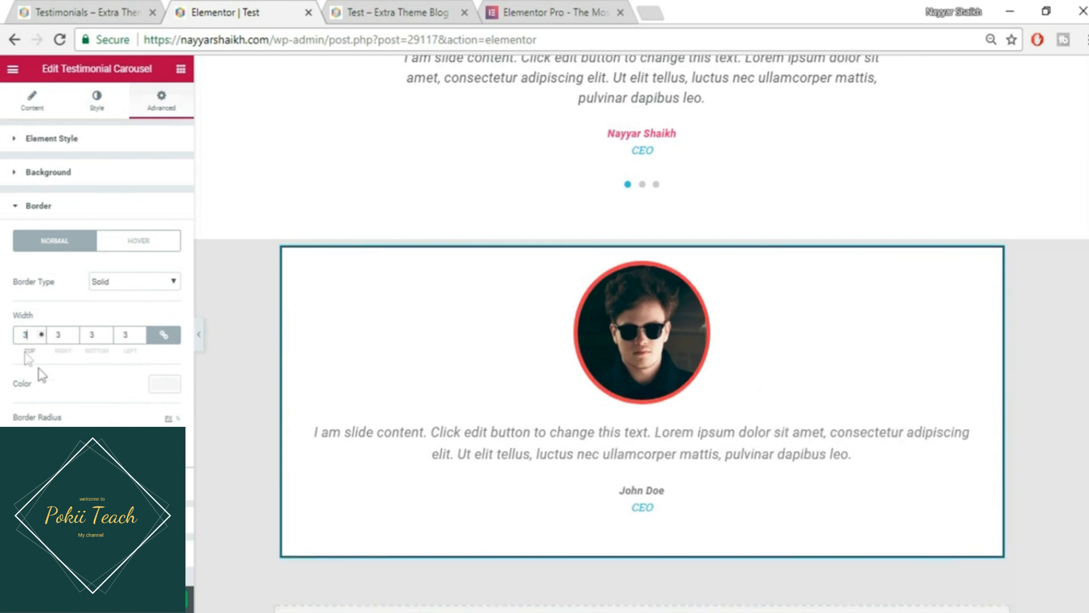
pyautogui.click(164, 385)
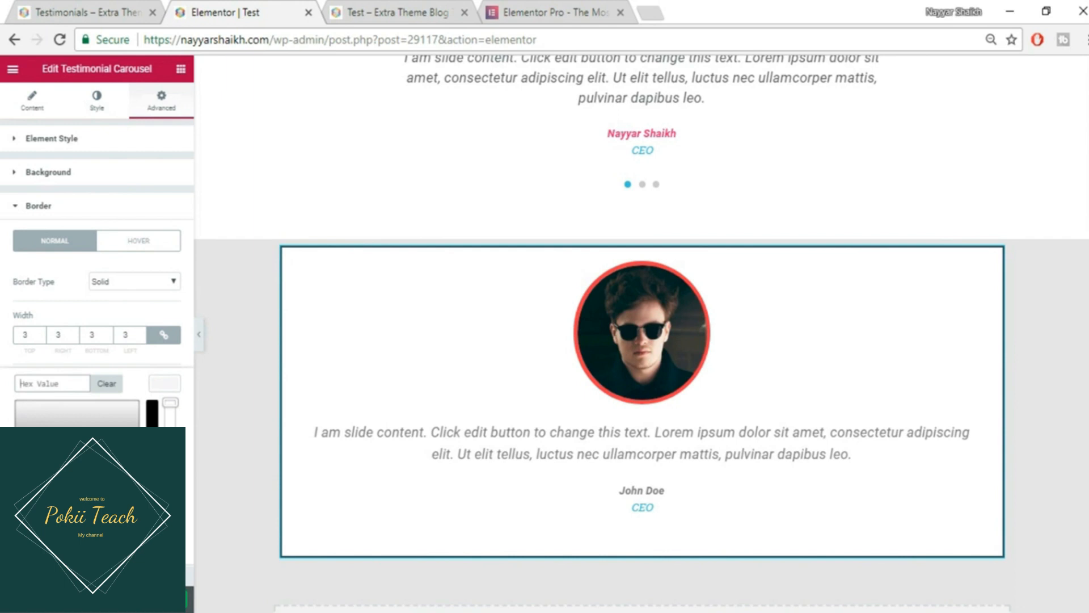
pyautogui.click(70, 533)
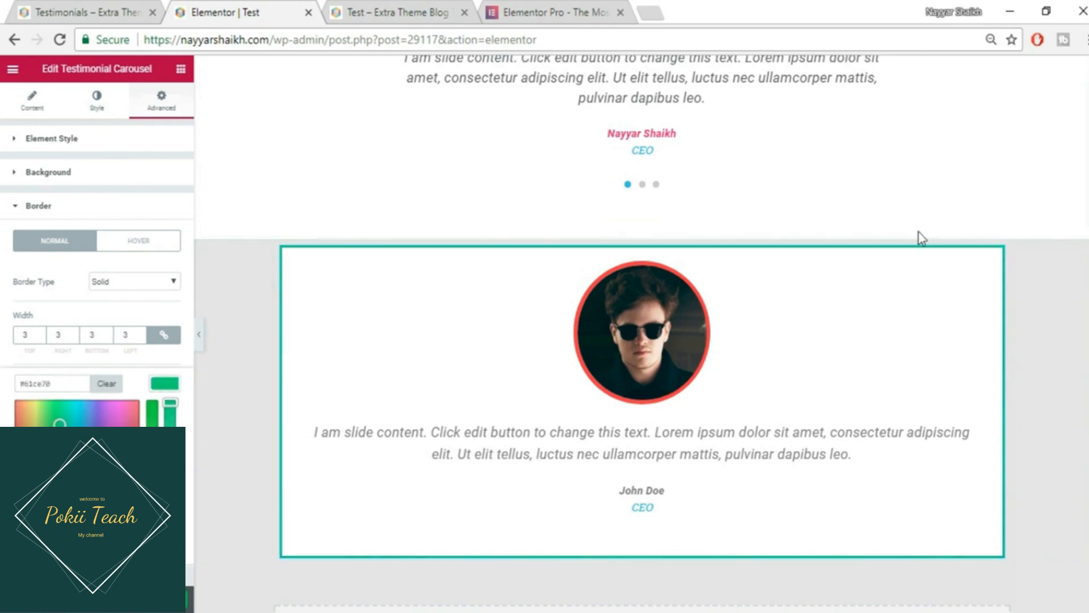
pyautogui.click(163, 388)
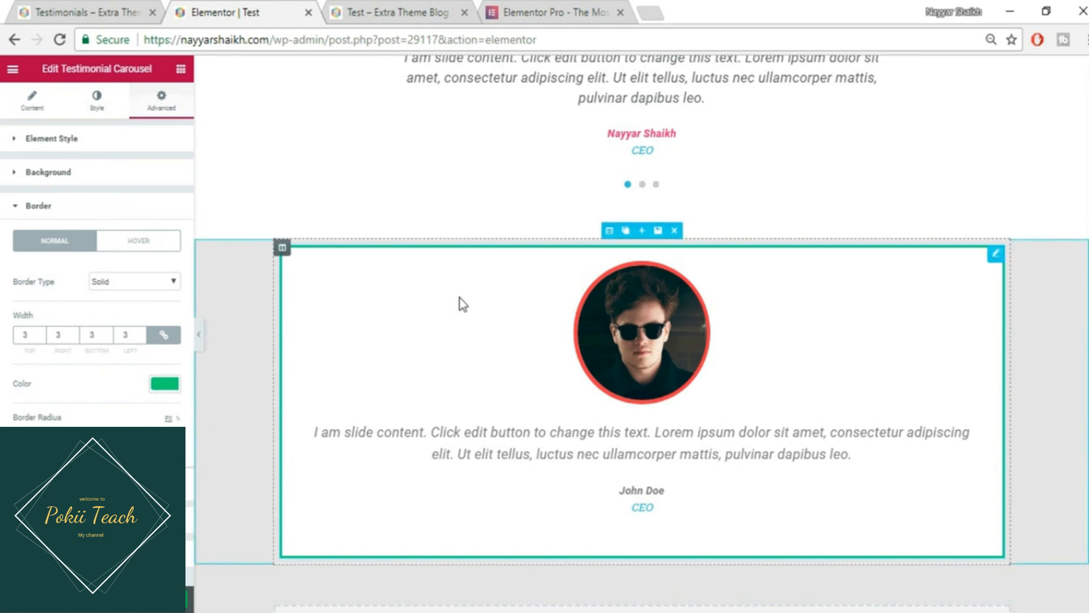
pyautogui.write('50')
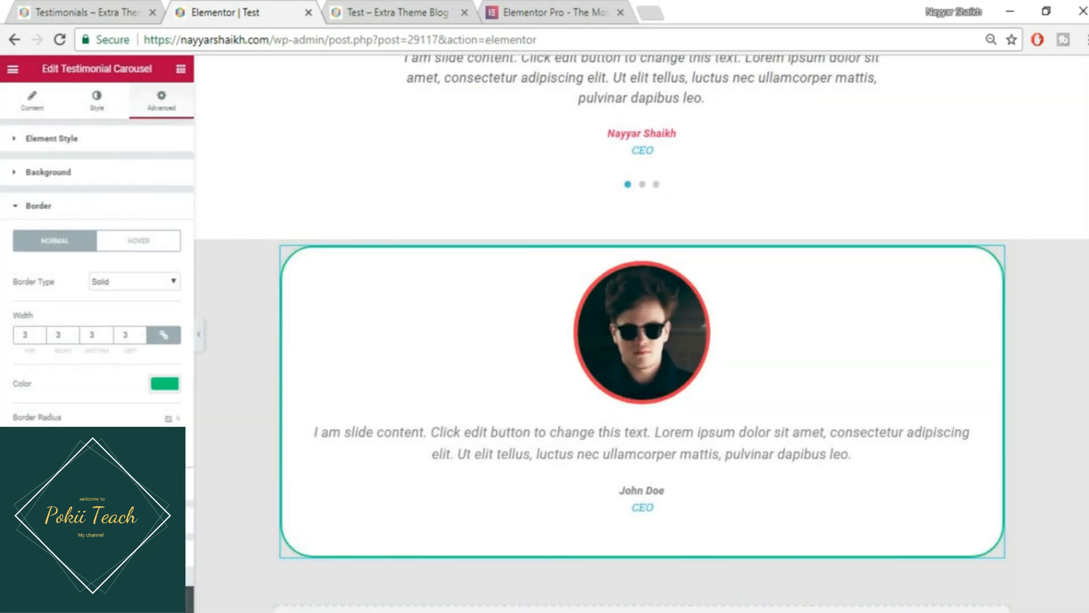
pyautogui.click(60, 208)
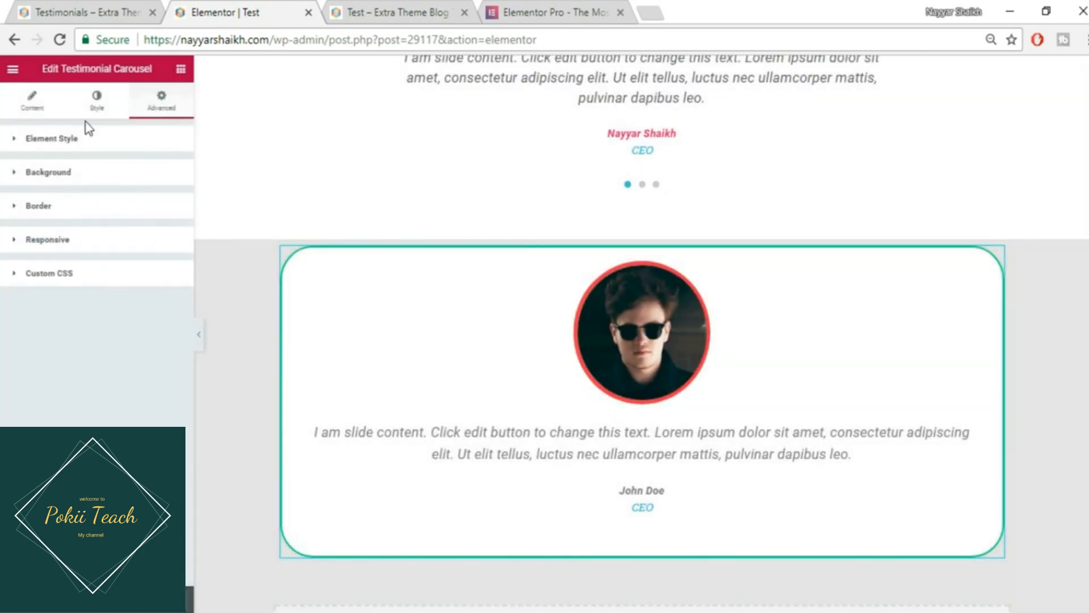
# - Set the card's entrance animation to Fade In Left
pyautogui.click(89, 150)
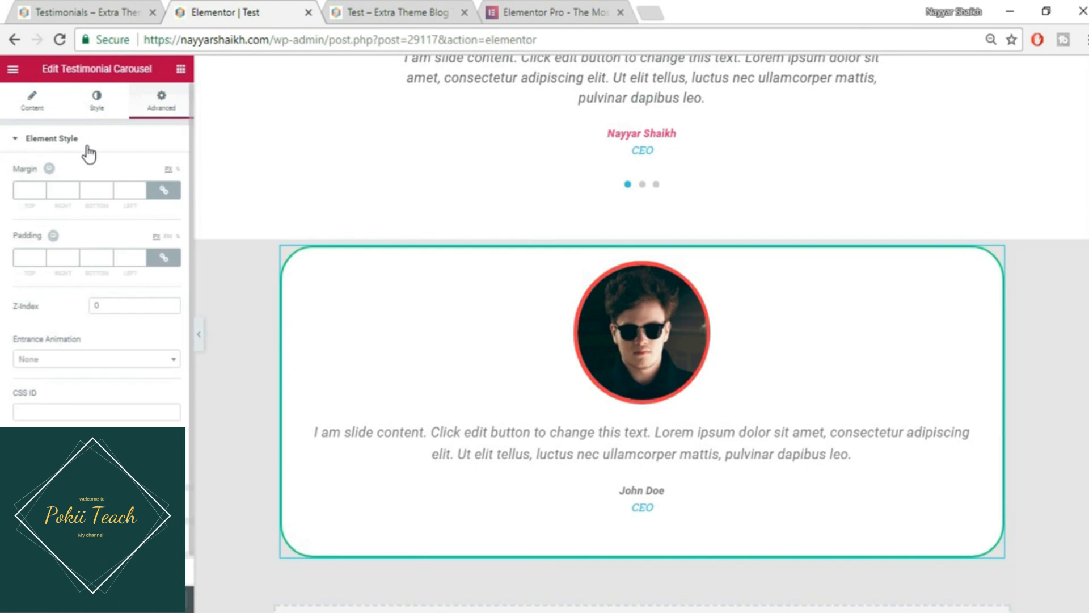
pyautogui.click(90, 357)
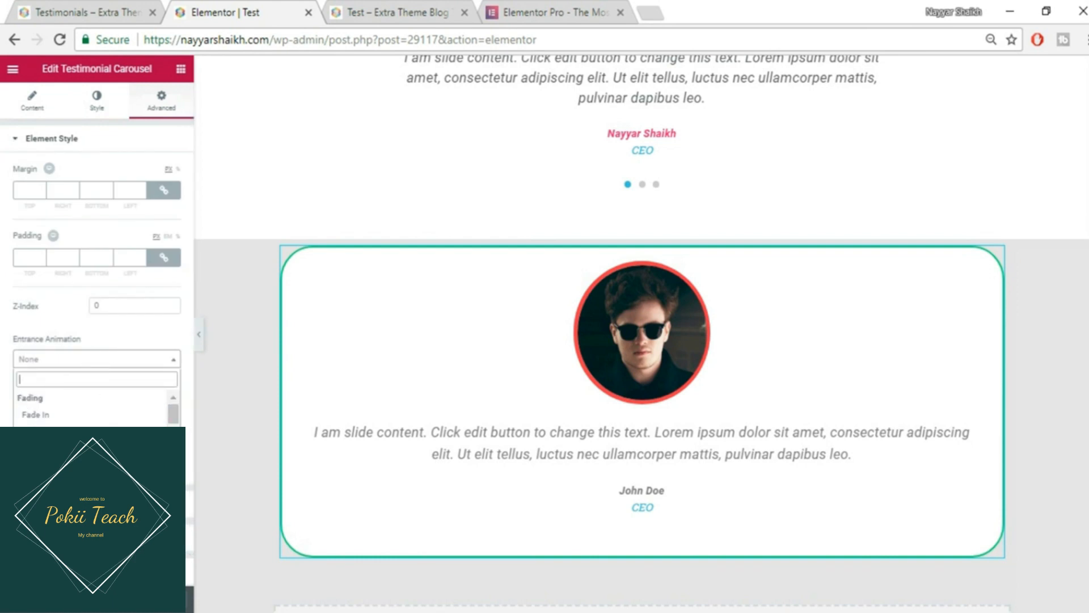
pyautogui.click(40, 448)
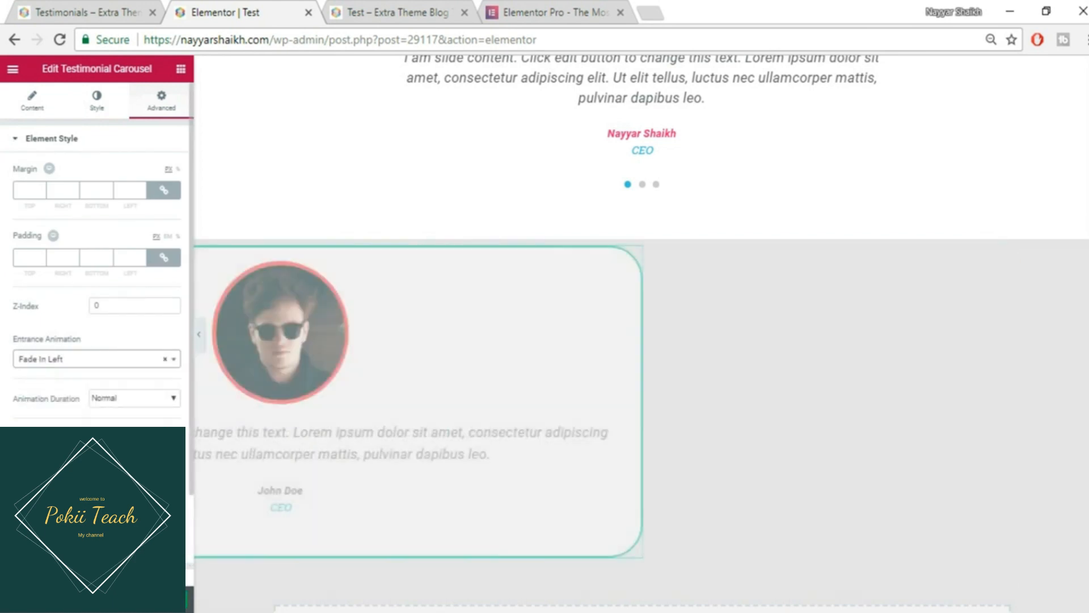
# - Duplicate the testimonial column twice to get three side-by-side cards
pyautogui.moveTo(283, 251)
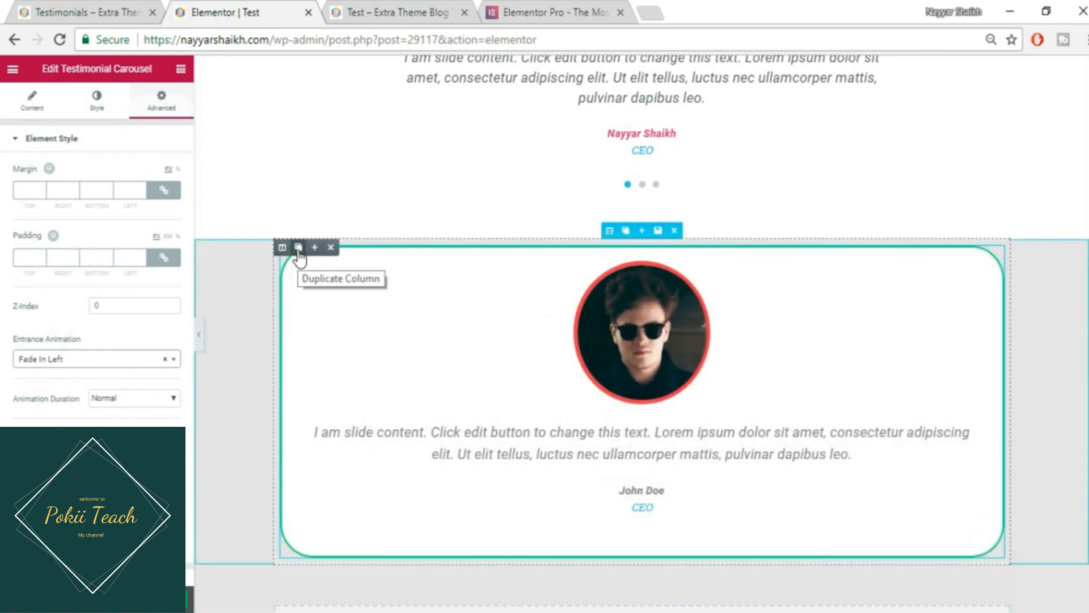
pyautogui.click(298, 248)
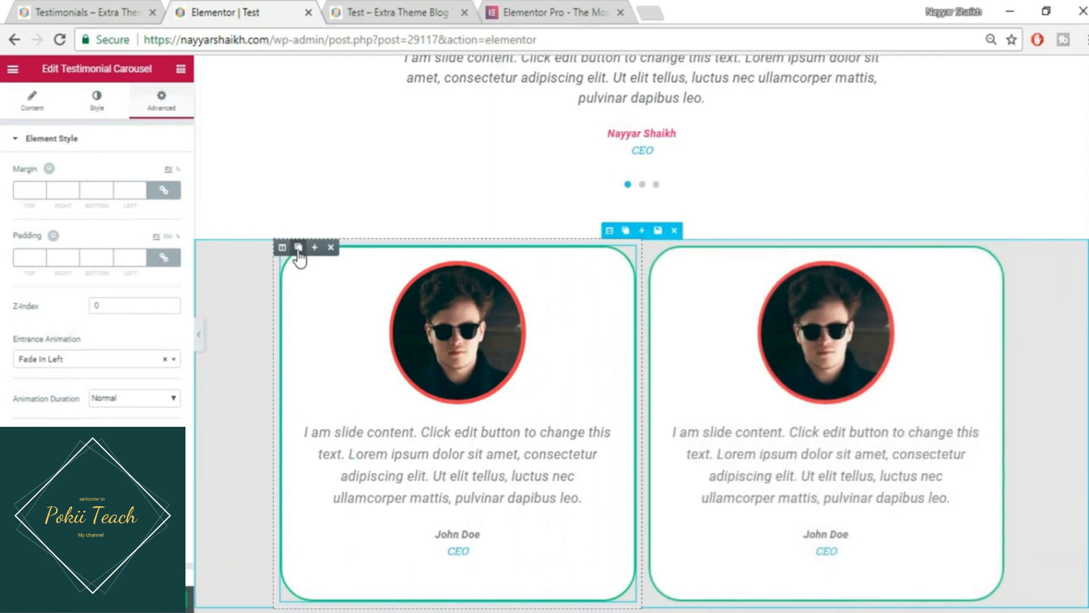
pyautogui.click(298, 251)
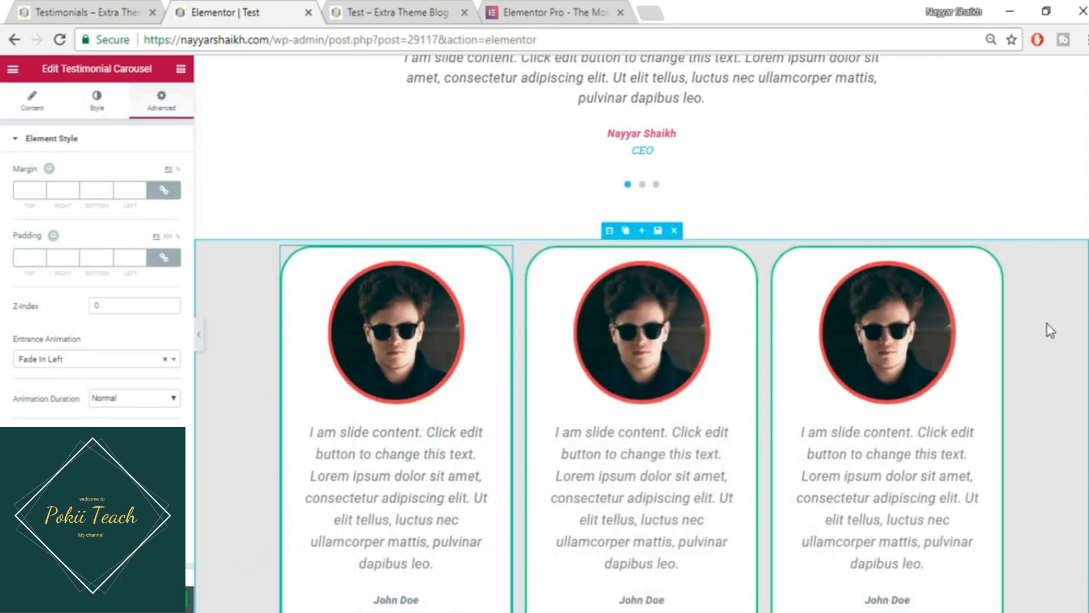
pyautogui.scroll(-2, 1047, 324)
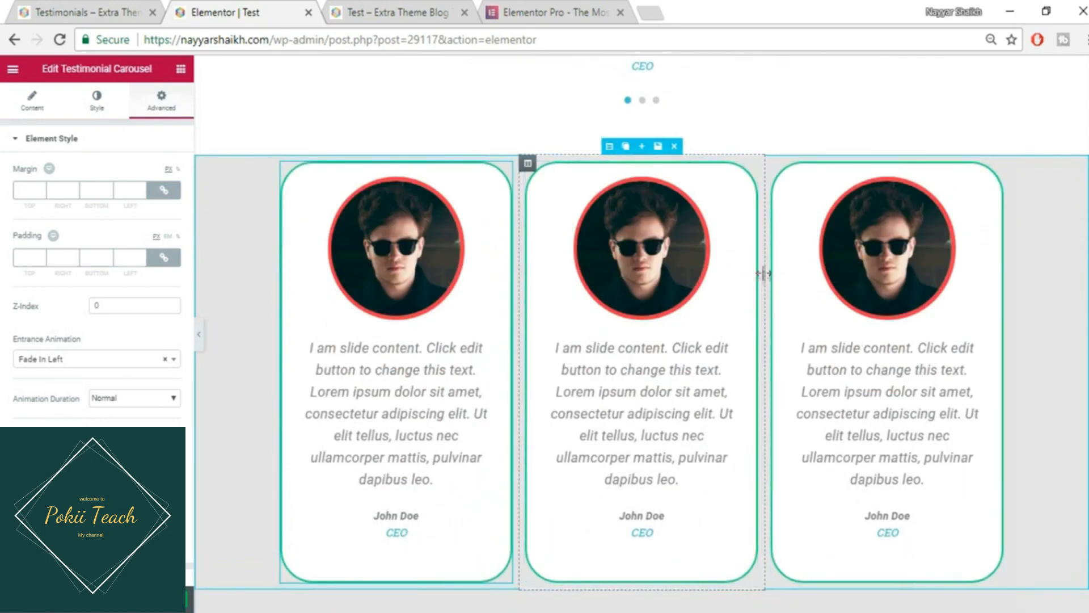
# - Set the right testimonial card's entrance animation to Fade In Right
pyautogui.click(622, 269)
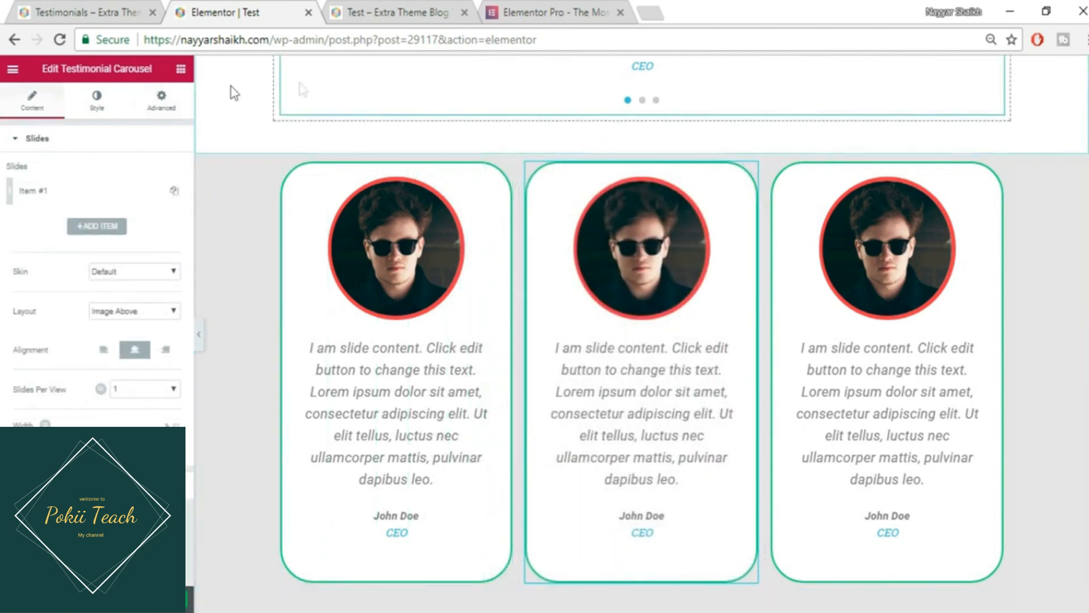
pyautogui.click(162, 100)
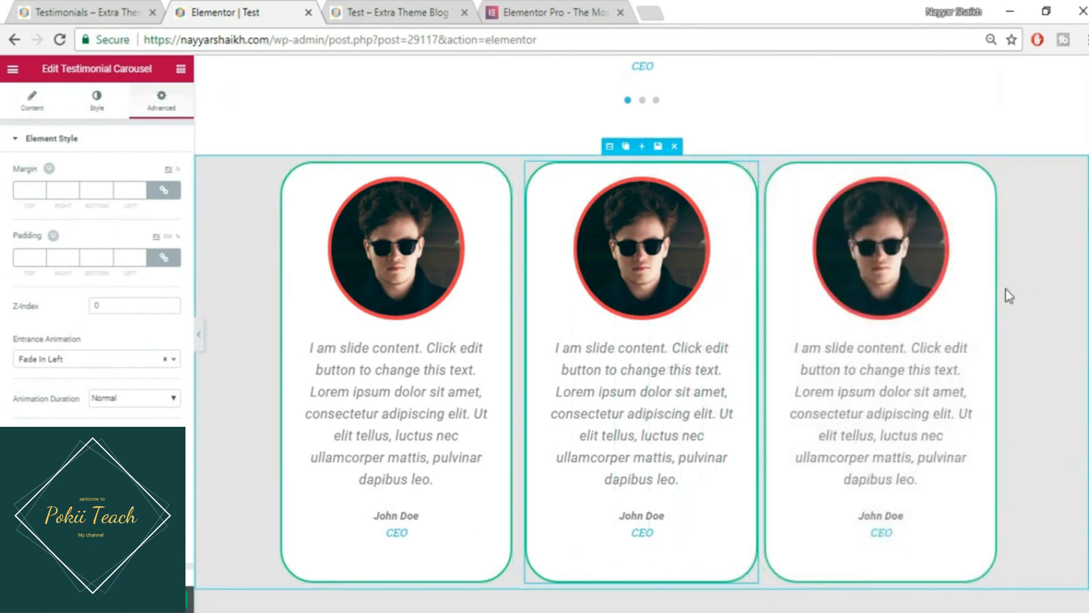
pyautogui.click(86, 362)
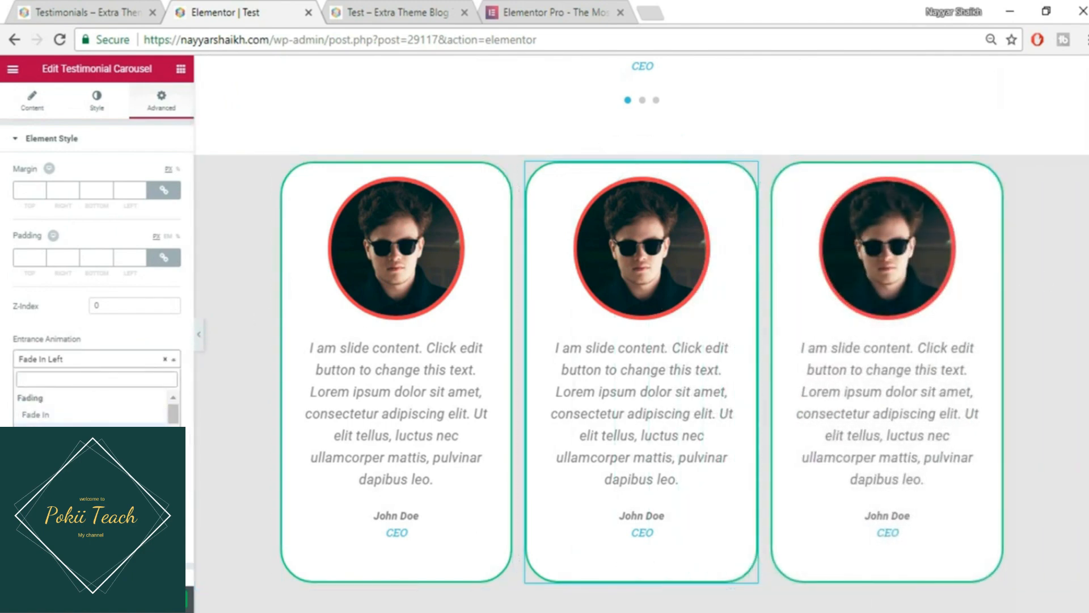
pyautogui.click(40, 465)
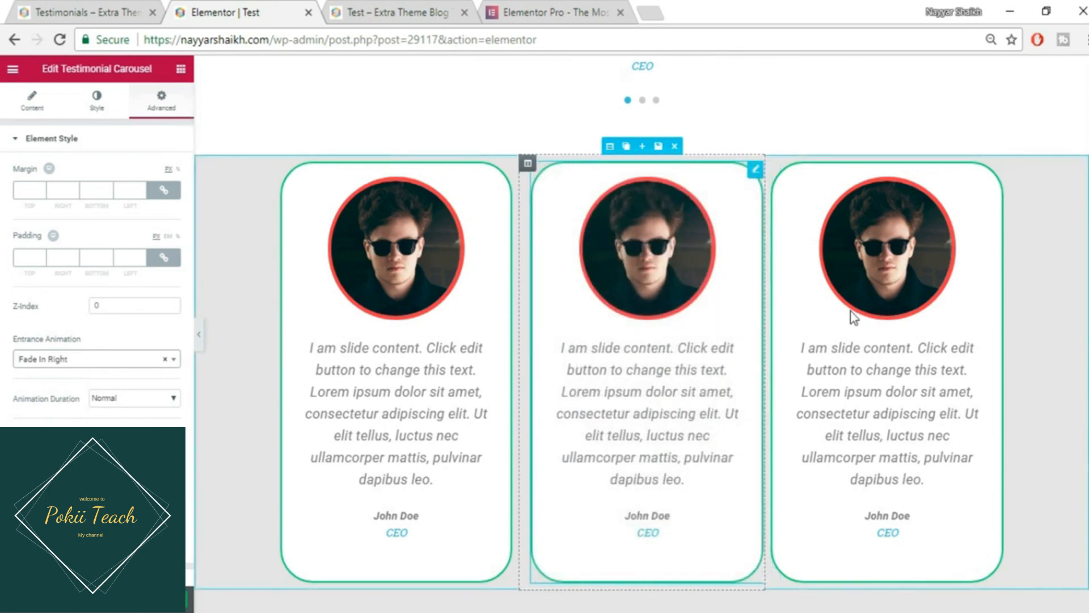
pyautogui.click(854, 318)
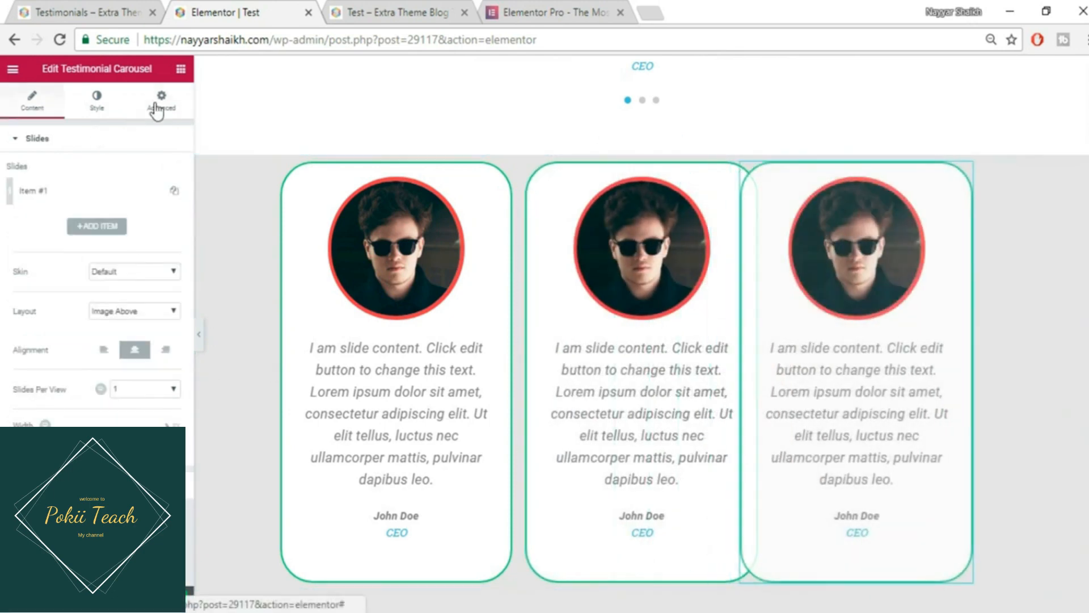
pyautogui.click(157, 112)
pyautogui.click(91, 363)
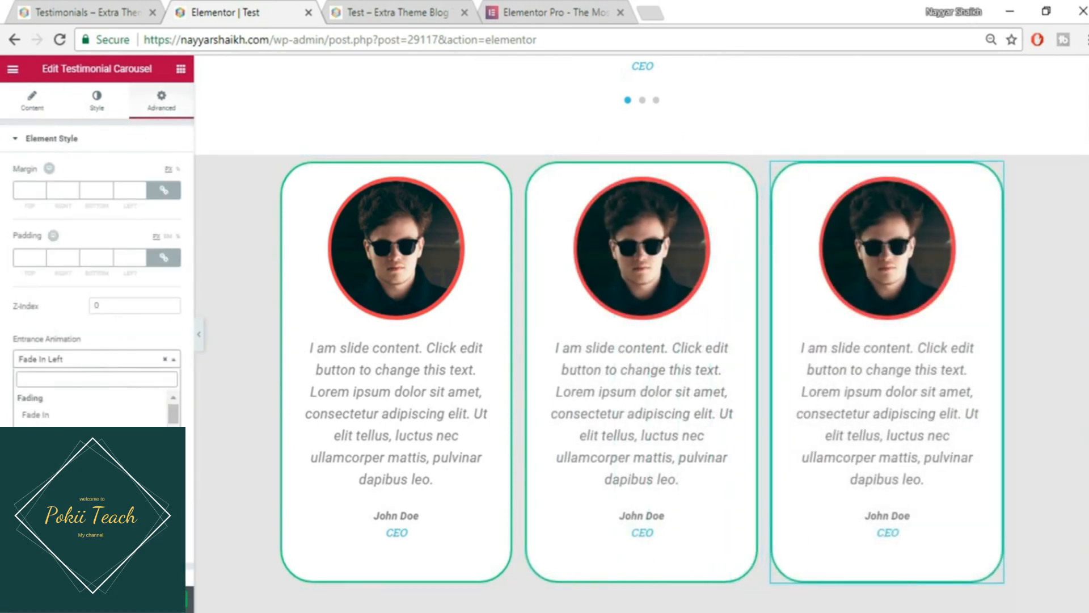
pyautogui.click(42, 466)
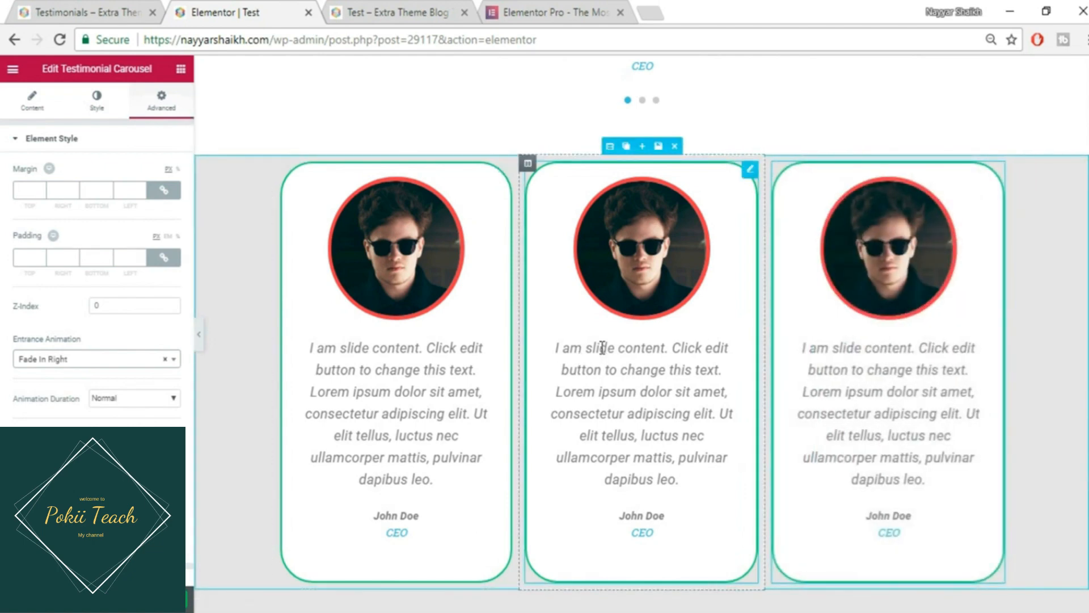
# - Change the middle card's entrance animation to Fade In Down
pyautogui.click(613, 330)
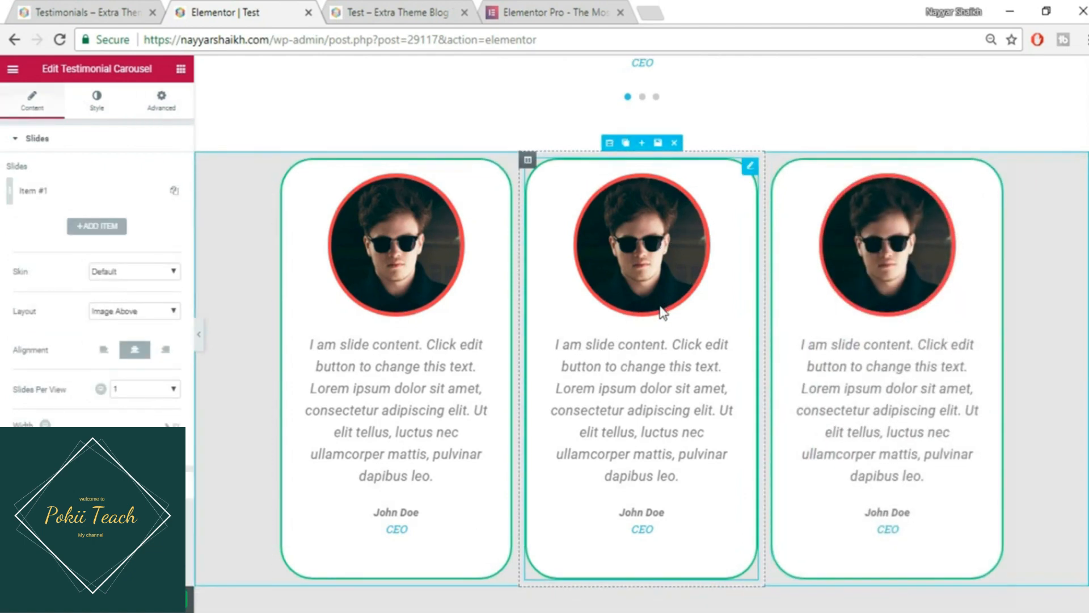
pyautogui.scroll(-2, 661, 309)
pyautogui.click(180, 111)
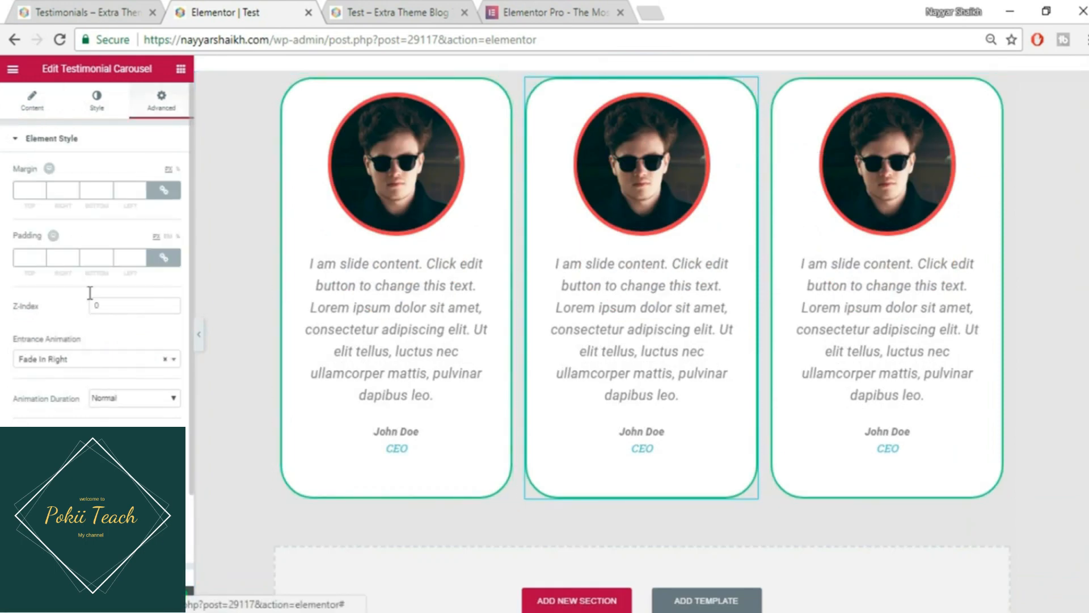
pyautogui.click(95, 364)
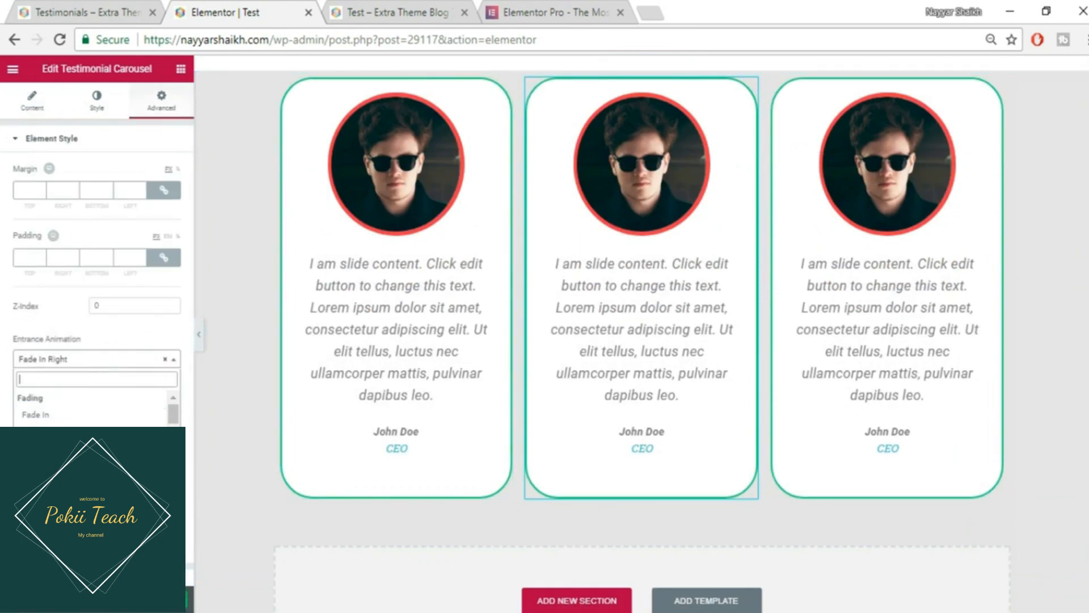
pyautogui.click(62, 431)
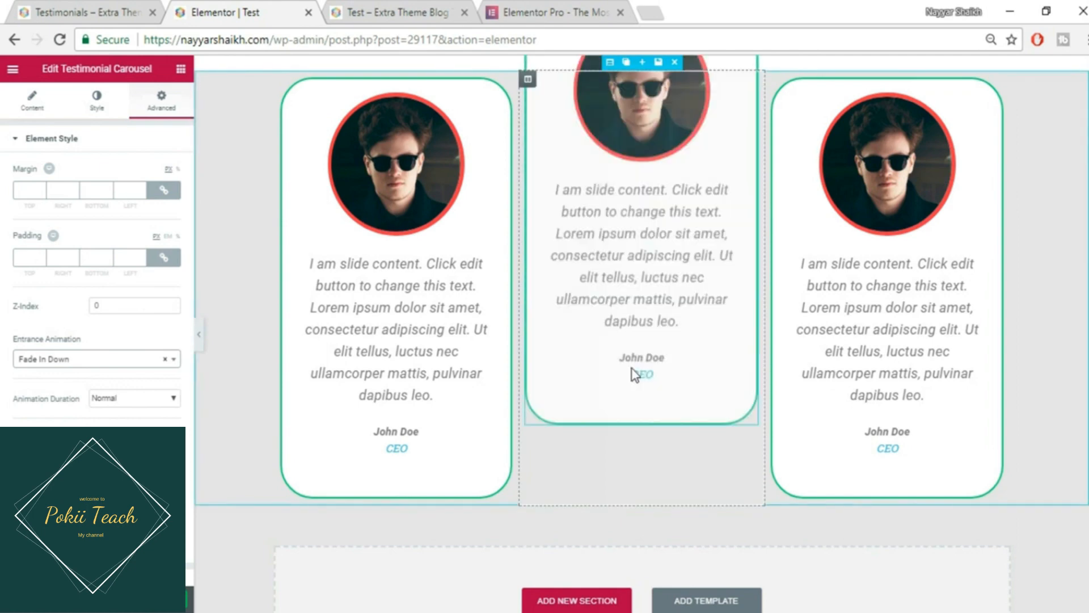
pyautogui.scroll(1, 632, 369)
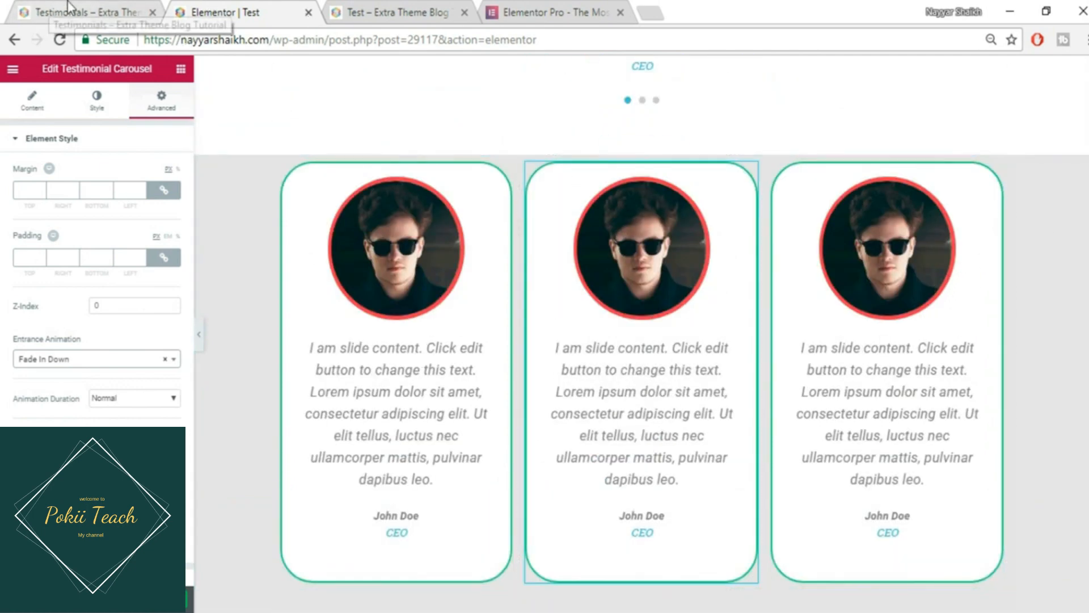
pyautogui.click(85, 12)
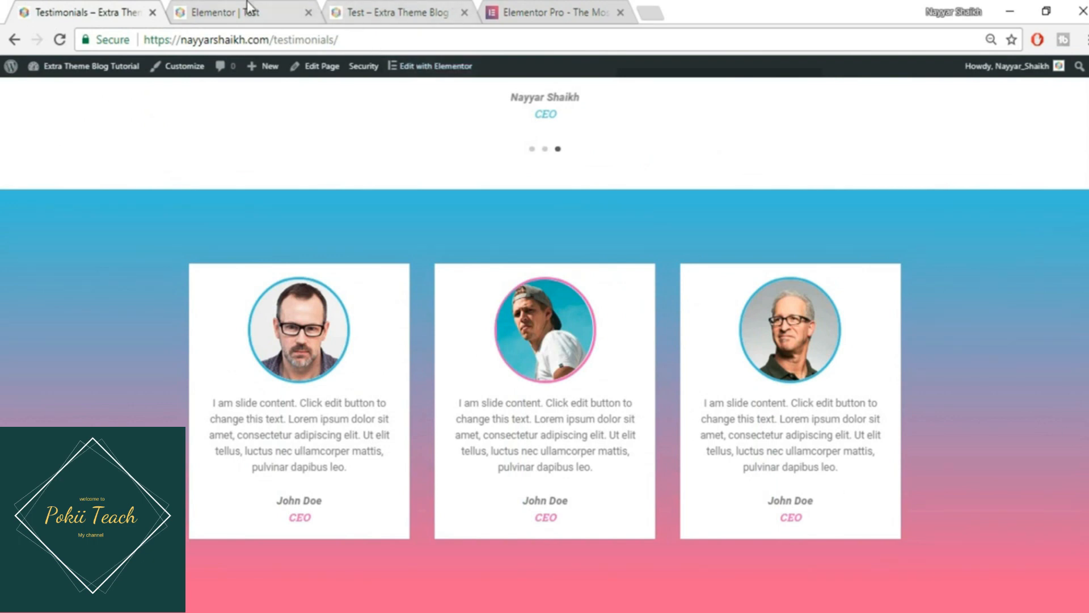
pyautogui.click(246, 3)
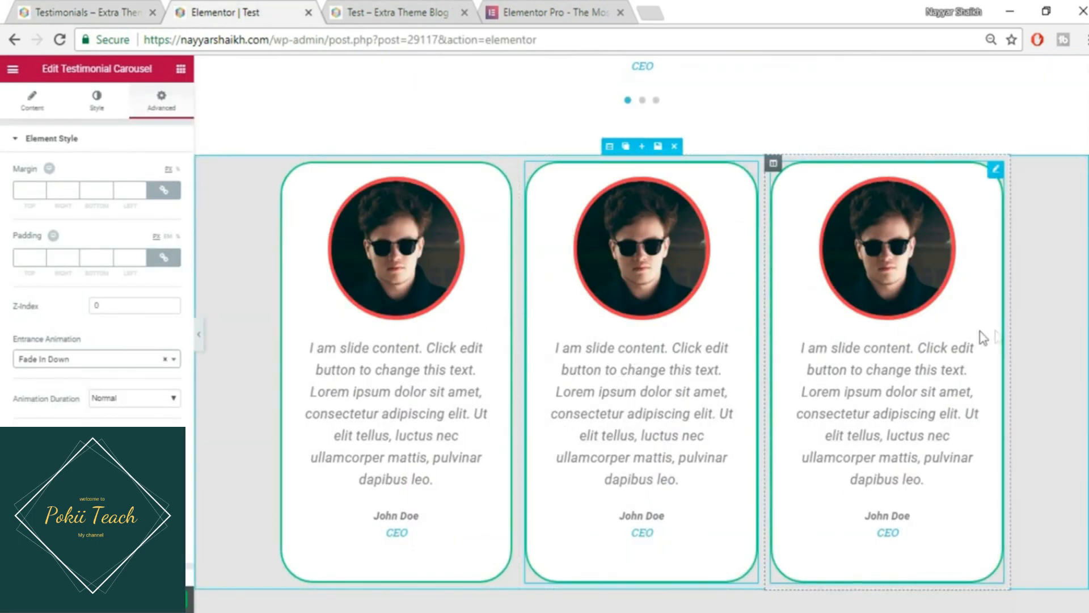
pyautogui.click(82, 4)
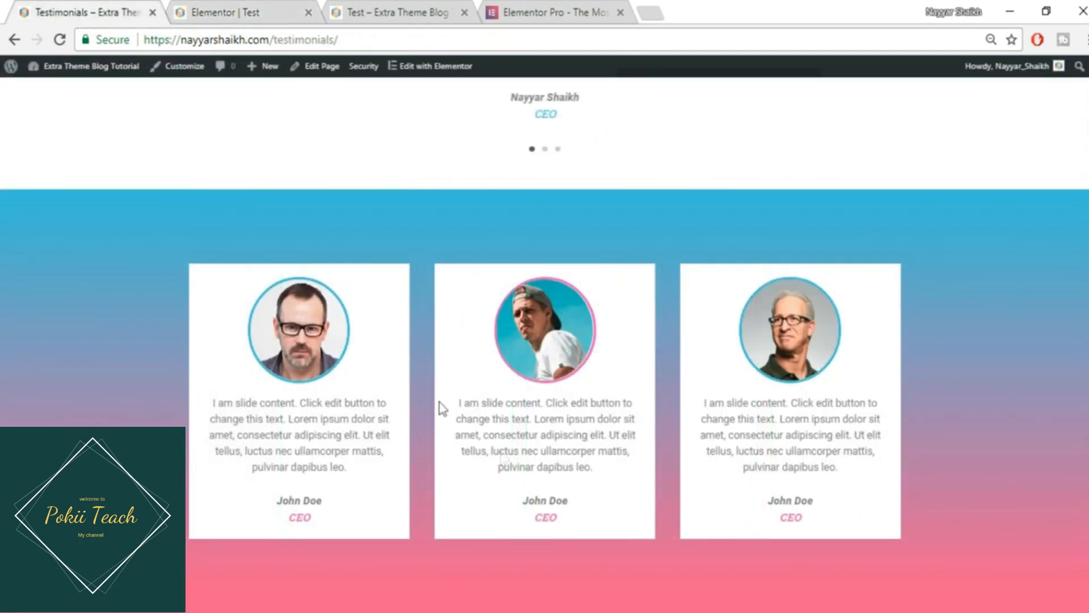
pyautogui.click(237, 3)
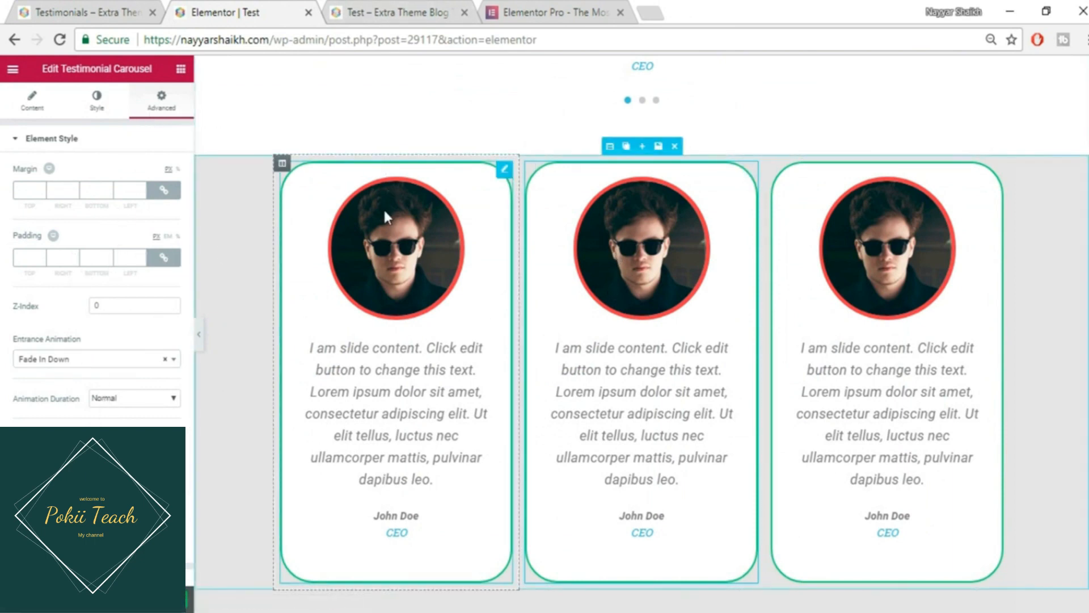
pyautogui.scroll(-2, 186, 403)
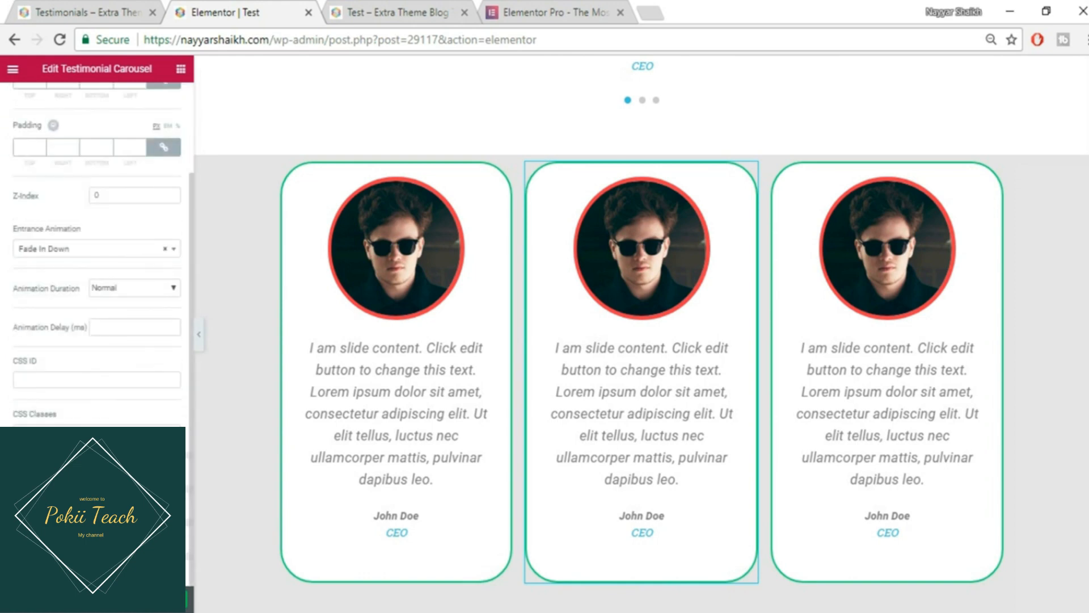
pyautogui.click(108, 505)
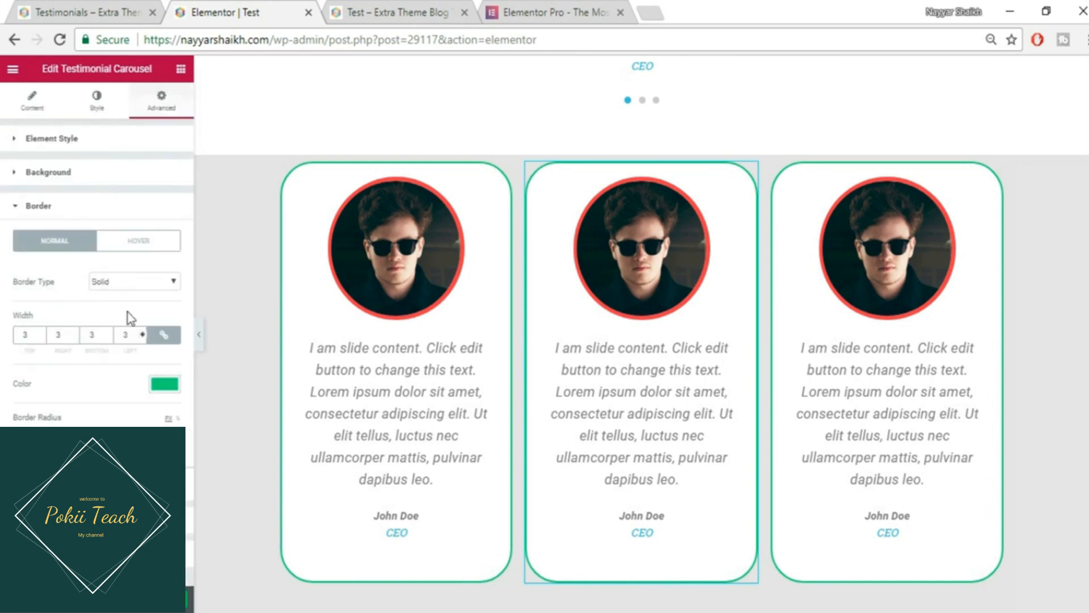
pyautogui.click(139, 281)
pyautogui.click(135, 296)
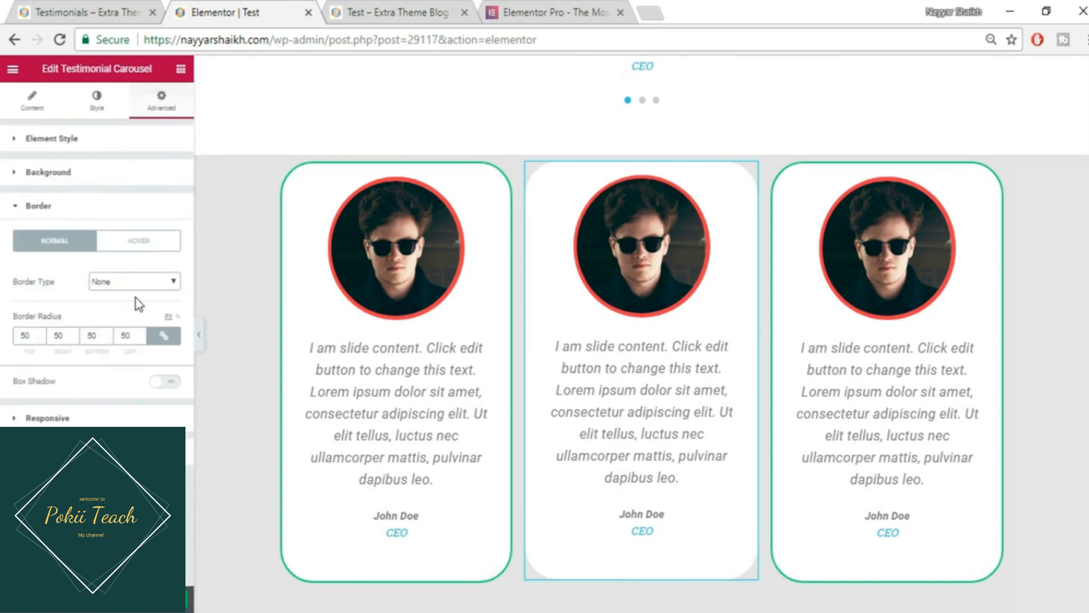
pyautogui.doubleClick(116, 337)
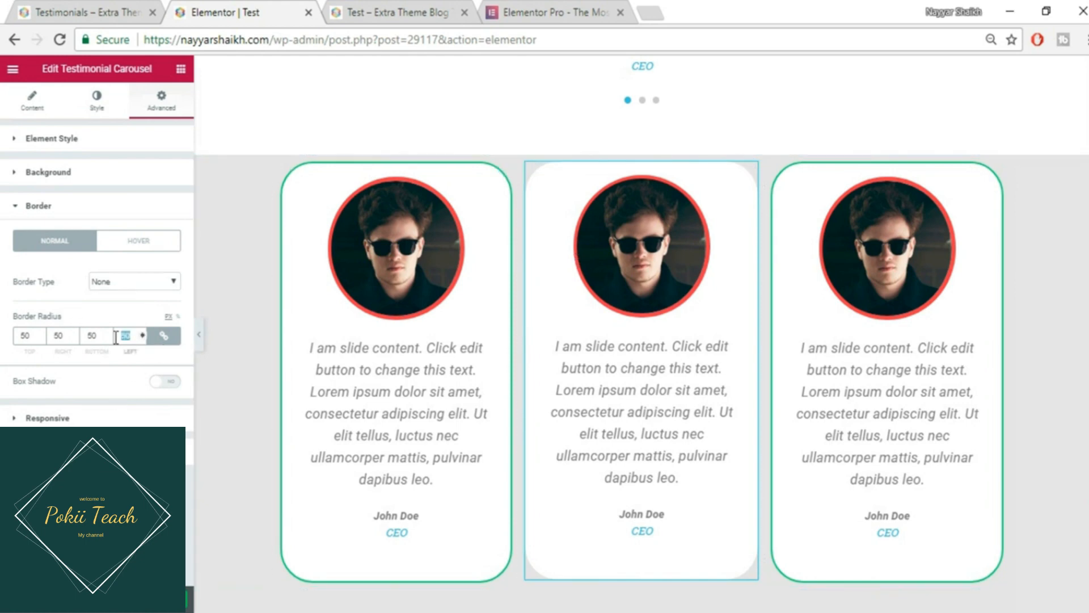
pyautogui.press('BackSpace')
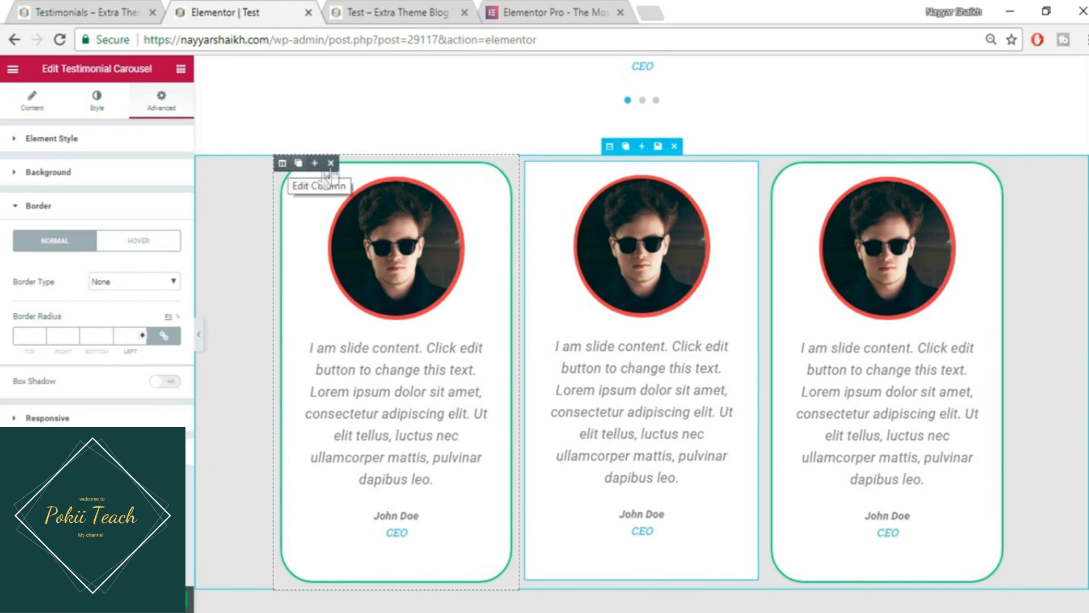
pyautogui.click(332, 163)
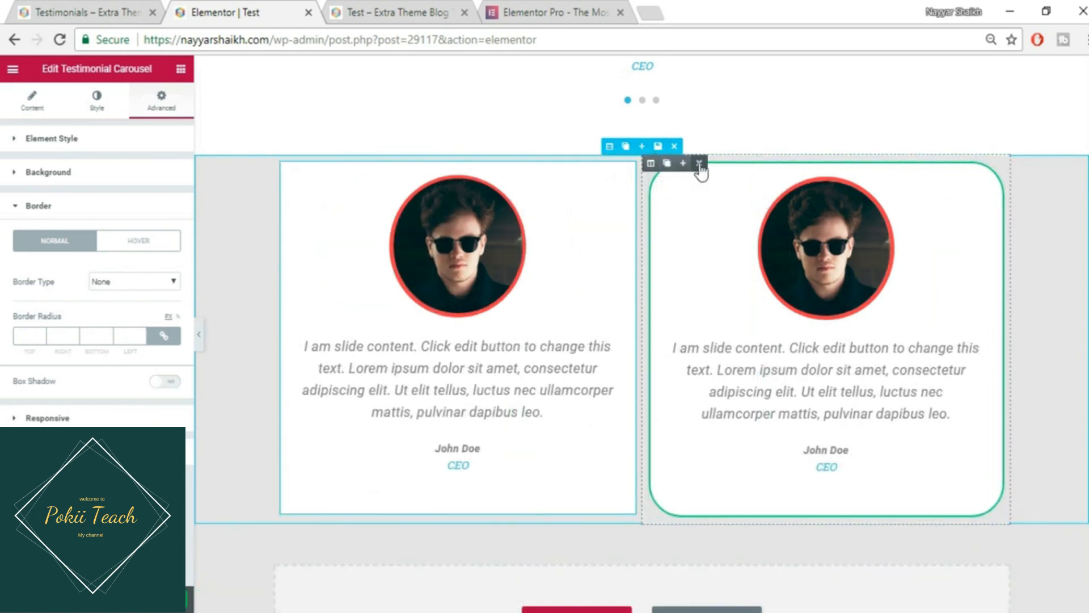
pyautogui.click(702, 164)
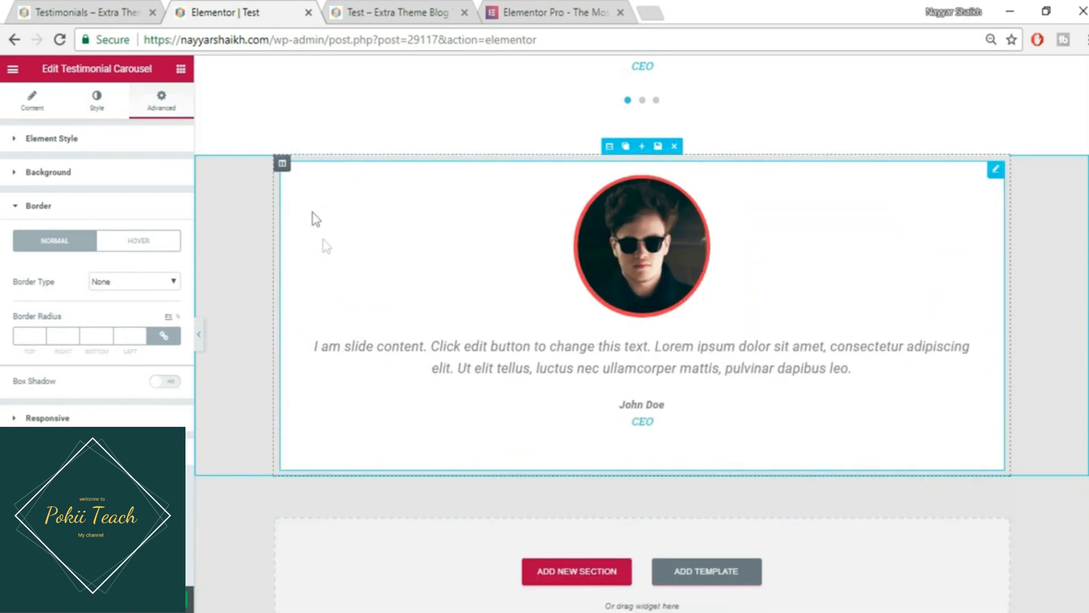
pyautogui.click(56, 5)
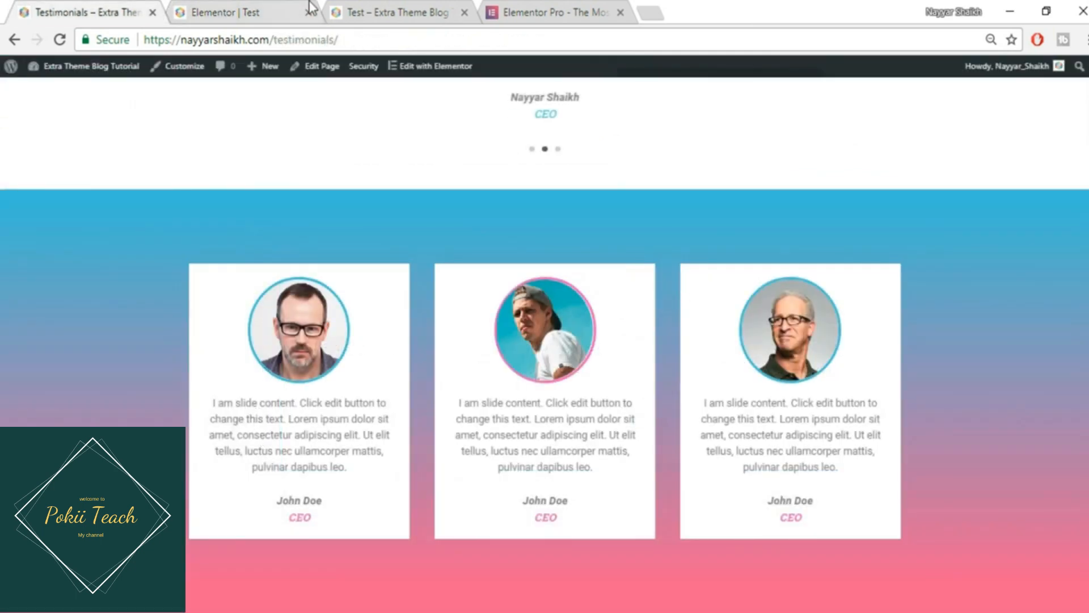
pyautogui.click(293, 6)
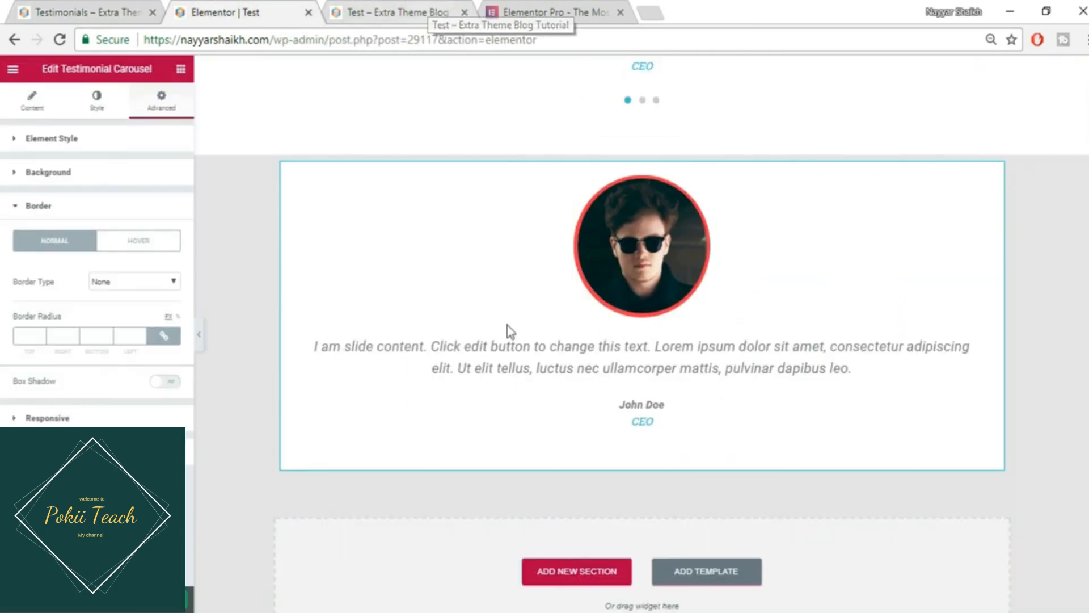
pyautogui.scroll(-1, 547, 401)
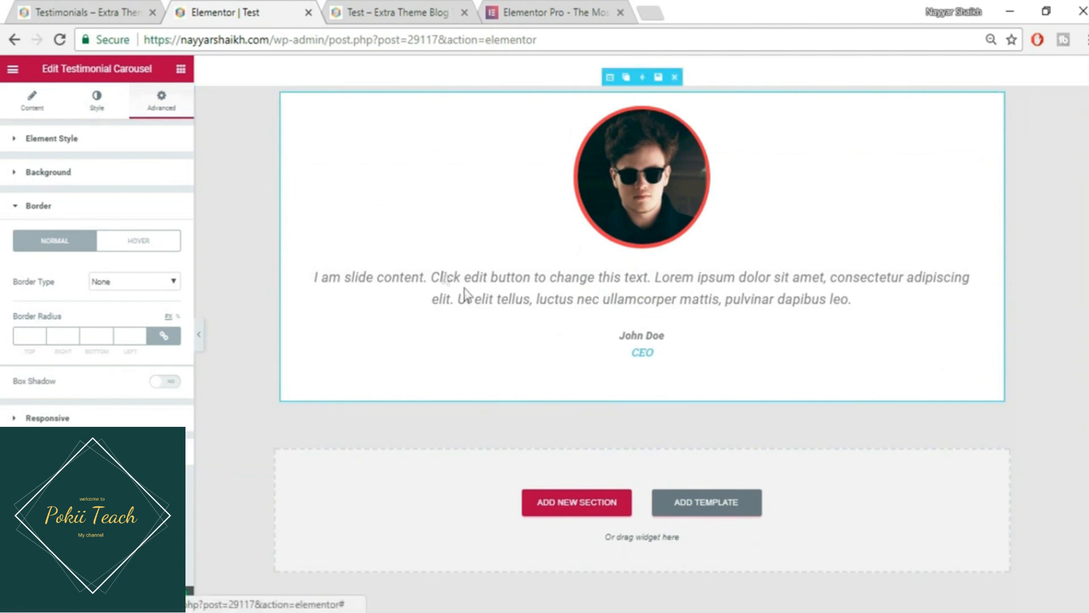
# - Enable custom typography for the testimonial content text and set its size to 18
pyautogui.click(21, 106)
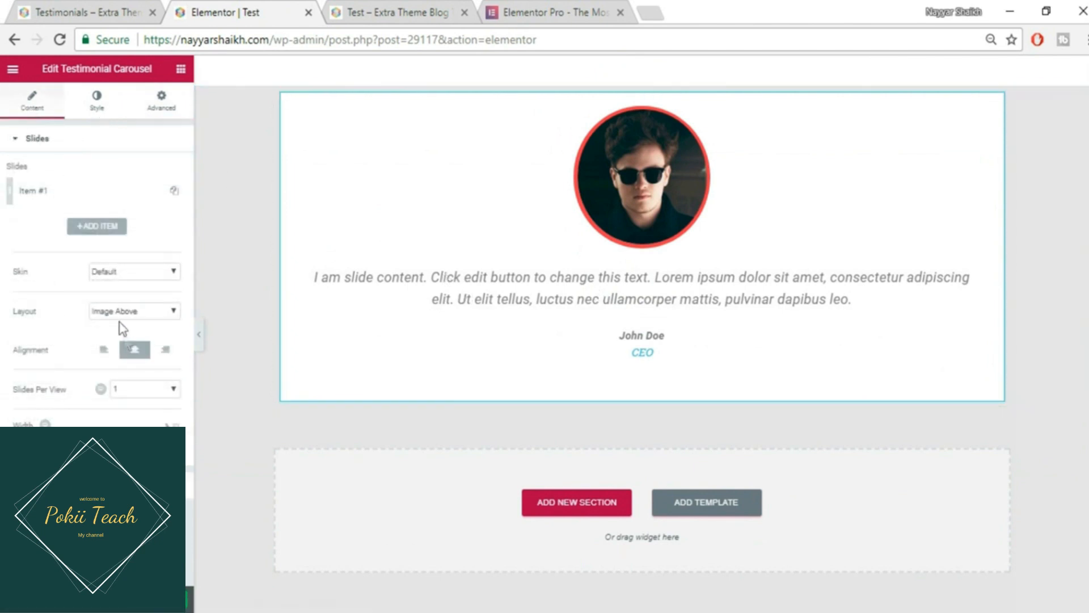
pyautogui.click(109, 112)
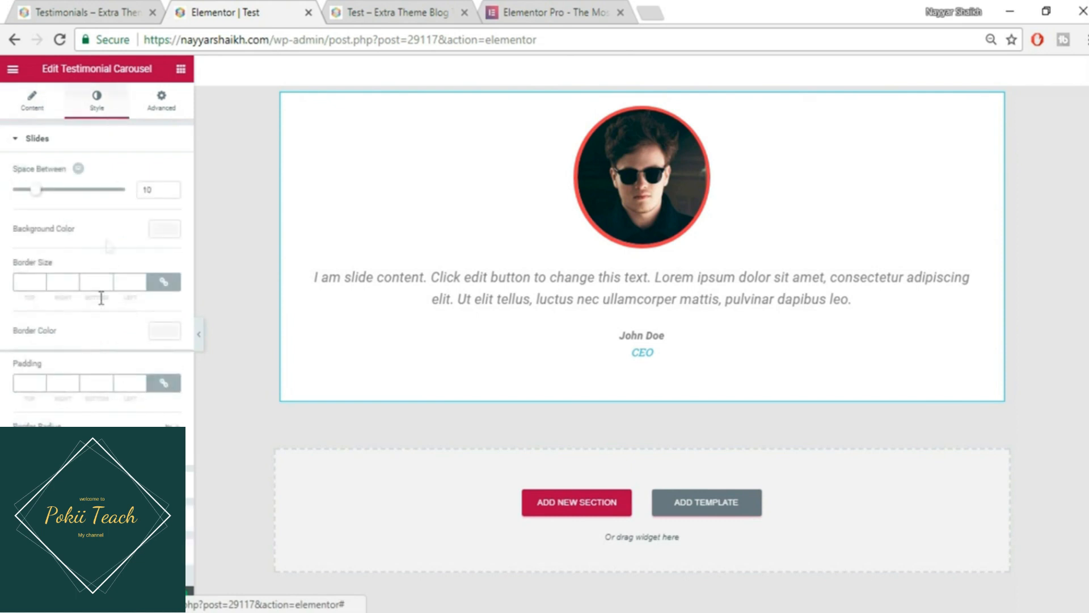
pyautogui.click(92, 486)
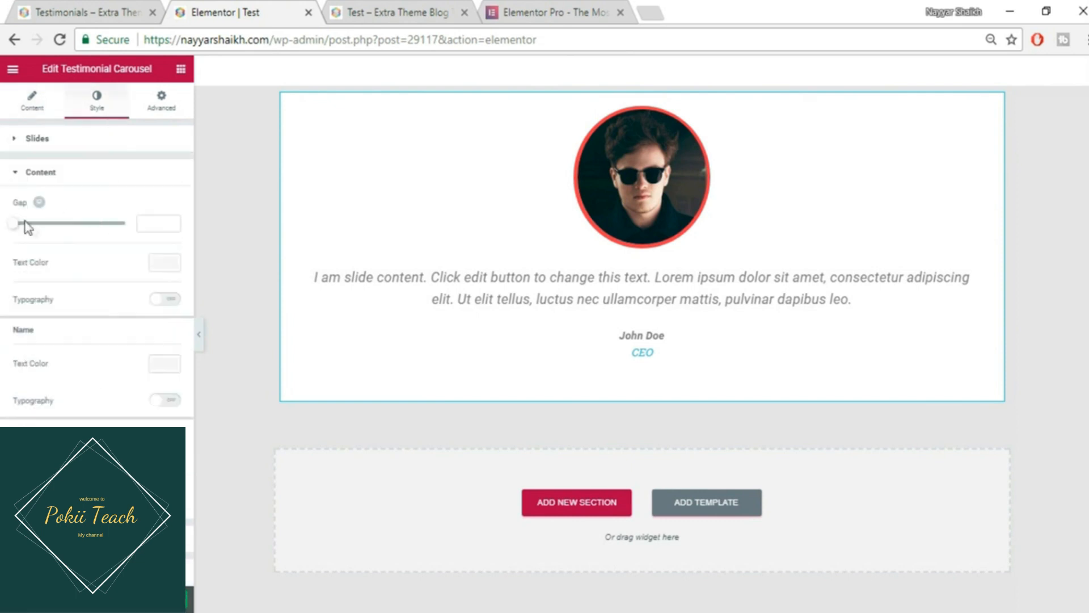
pyautogui.click(165, 299)
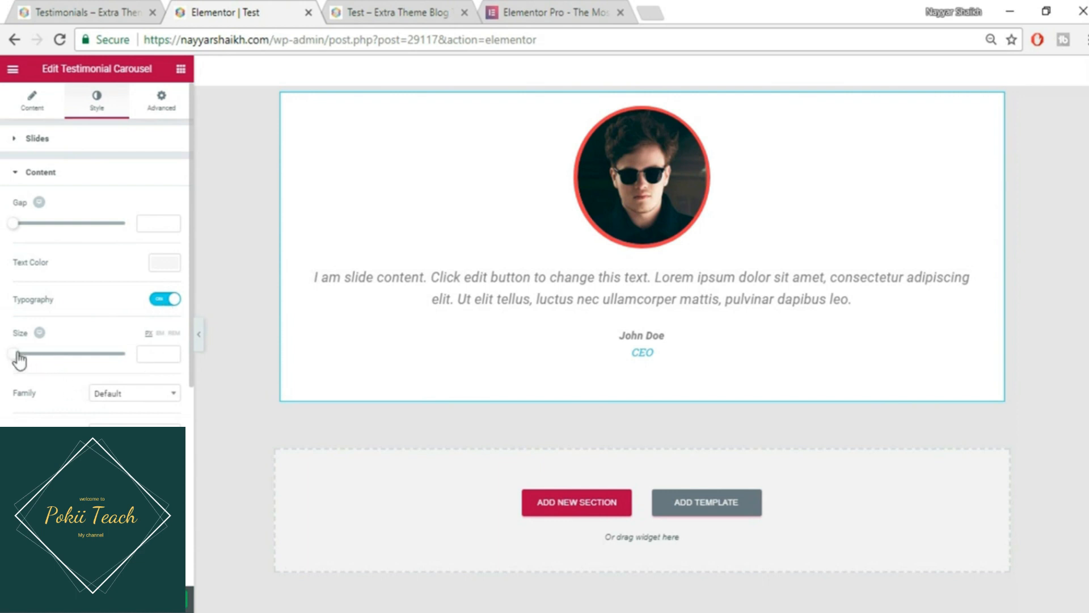
pyautogui.moveTo(17, 354); pyautogui.dragTo(28, 356)
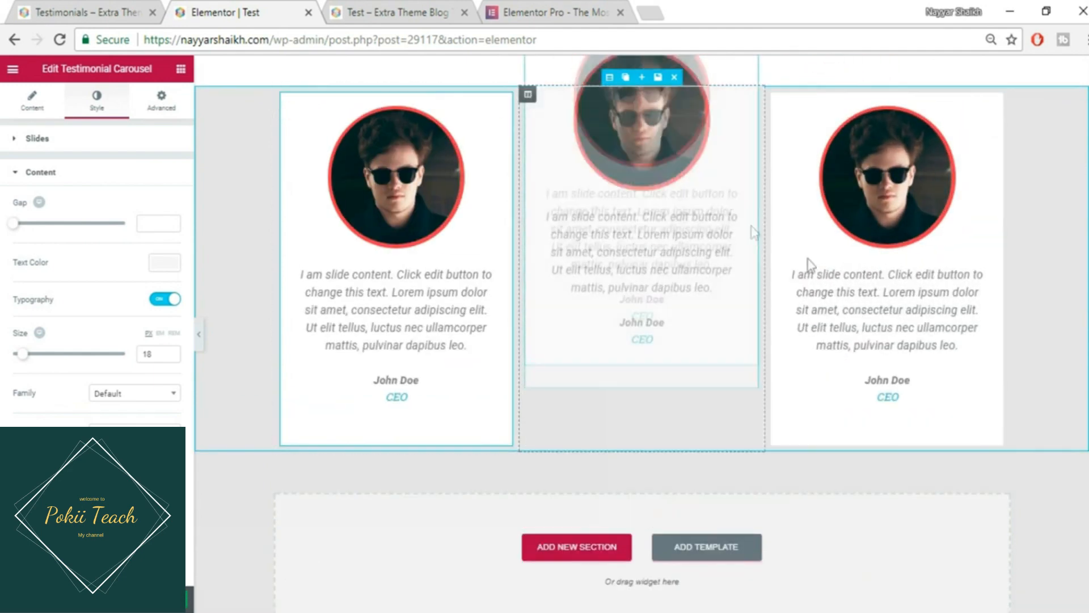
# - Save the page and hide the editing panel to preview it
pyautogui.scroll(1, 811, 264)
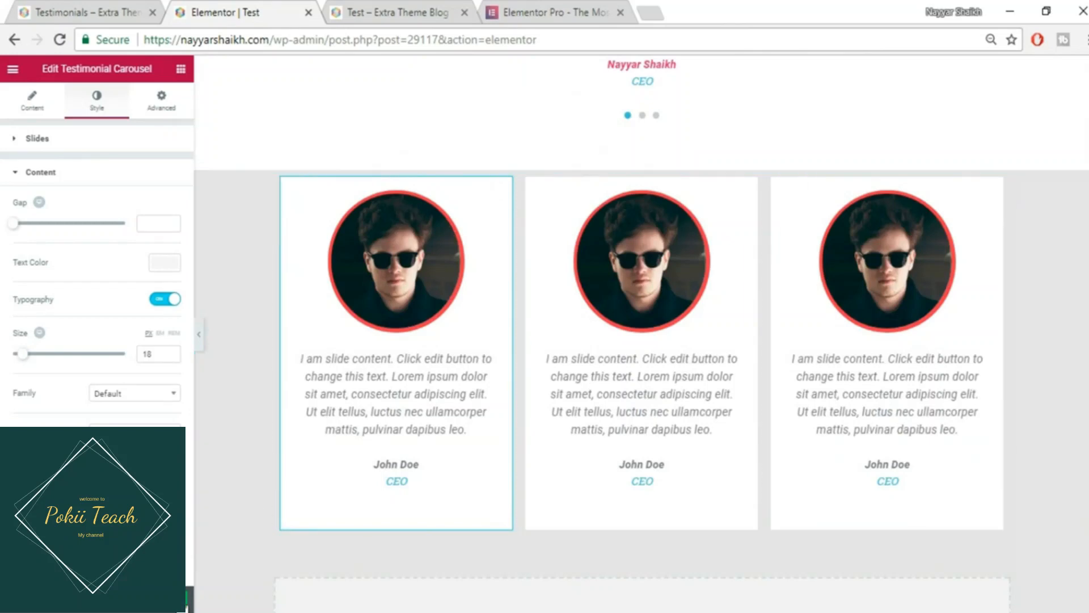
pyautogui.hotkey('ctrl', 's')
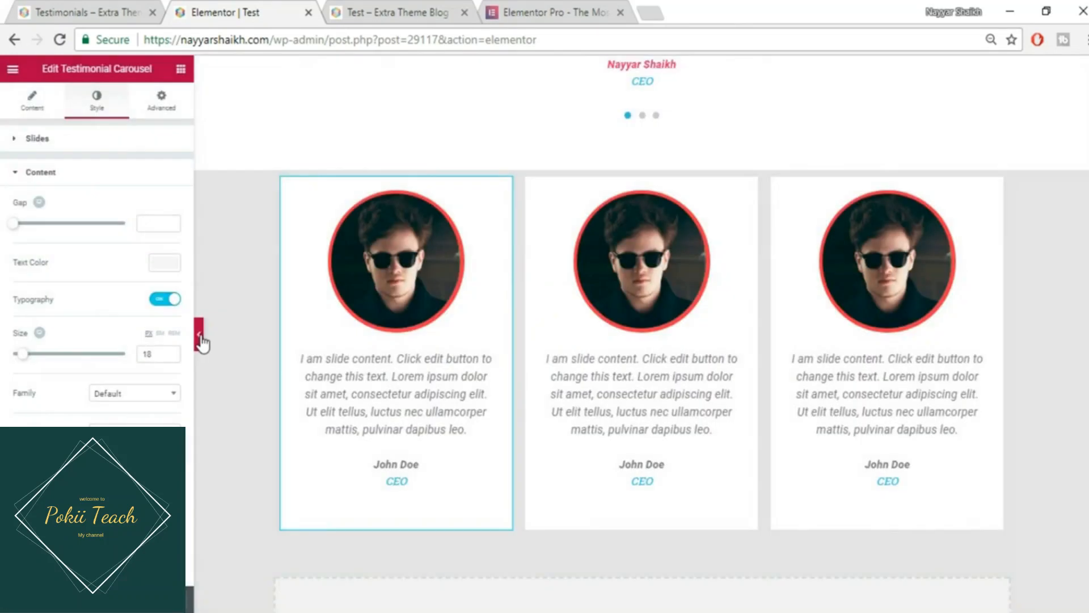
pyautogui.click(198, 334)
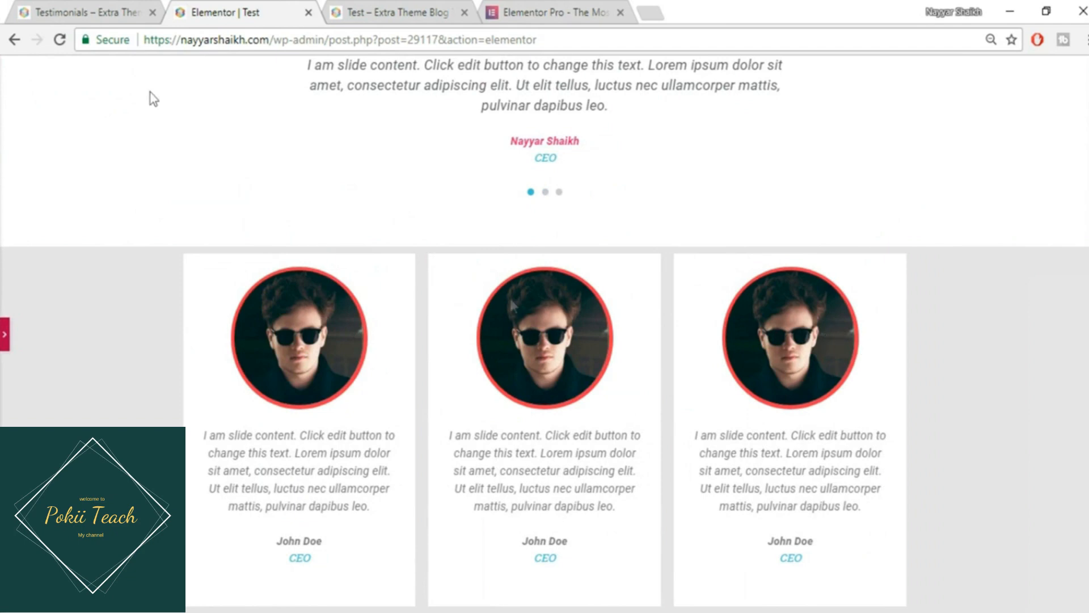
# - Compare with the reference page, then reopen the panel and select the testimonials section
pyautogui.click(113, 8)
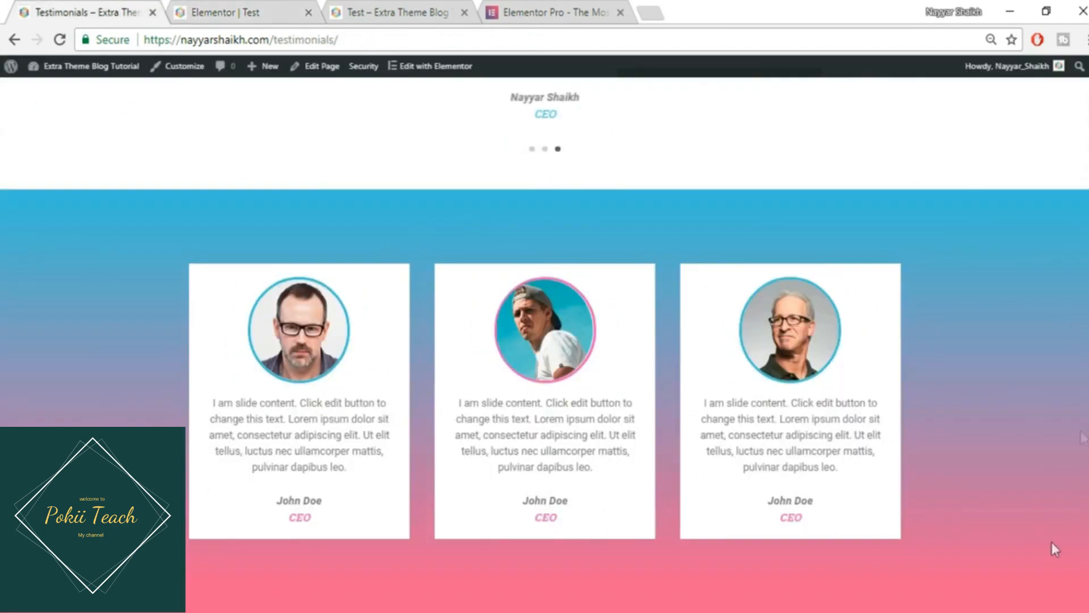
pyautogui.click(227, 11)
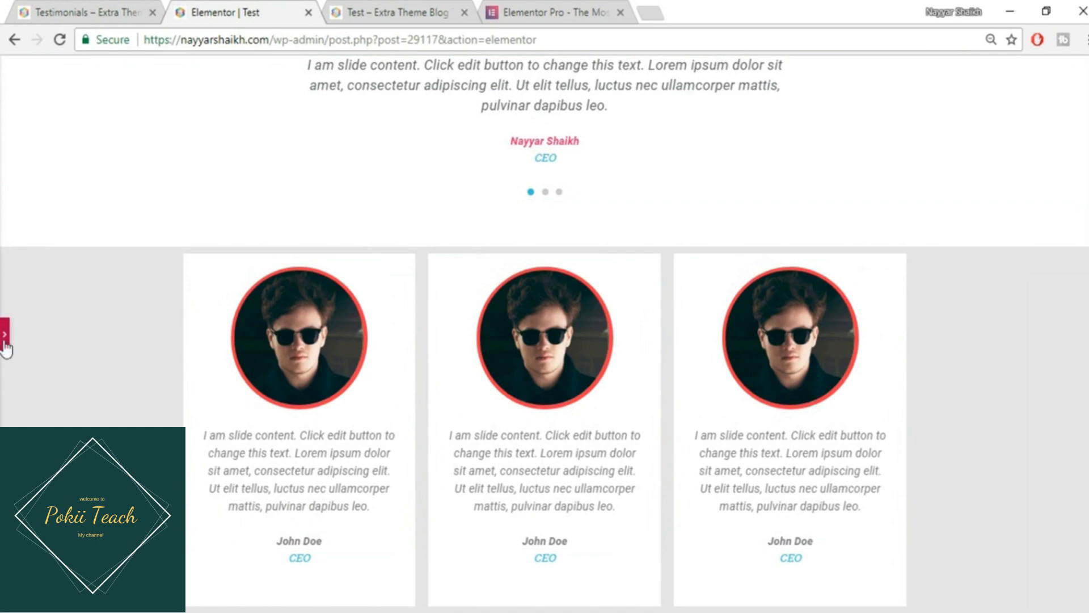
pyautogui.click(4, 342)
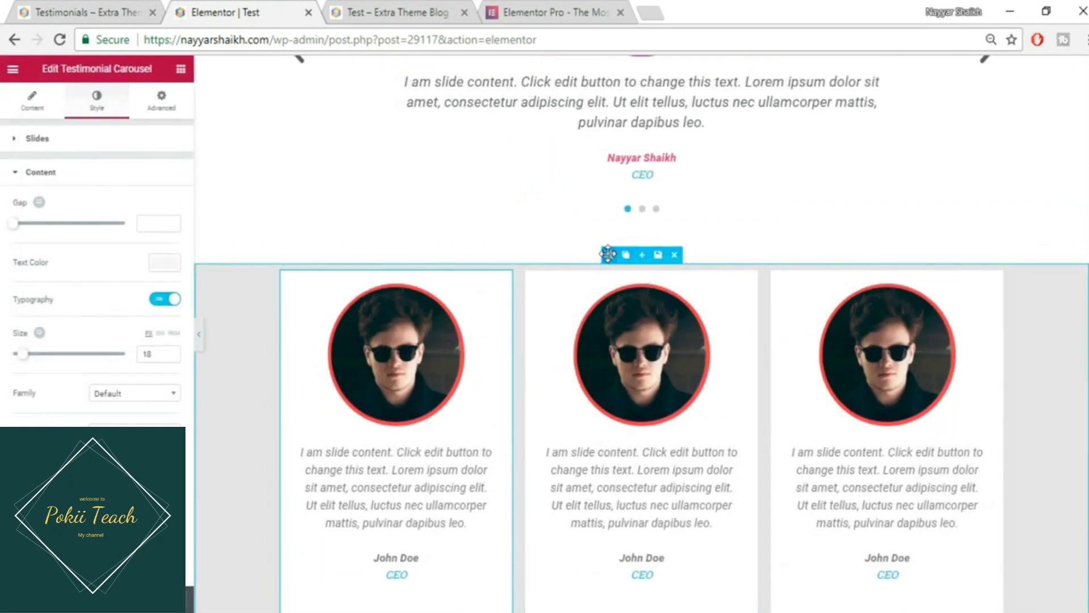
pyautogui.click(609, 255)
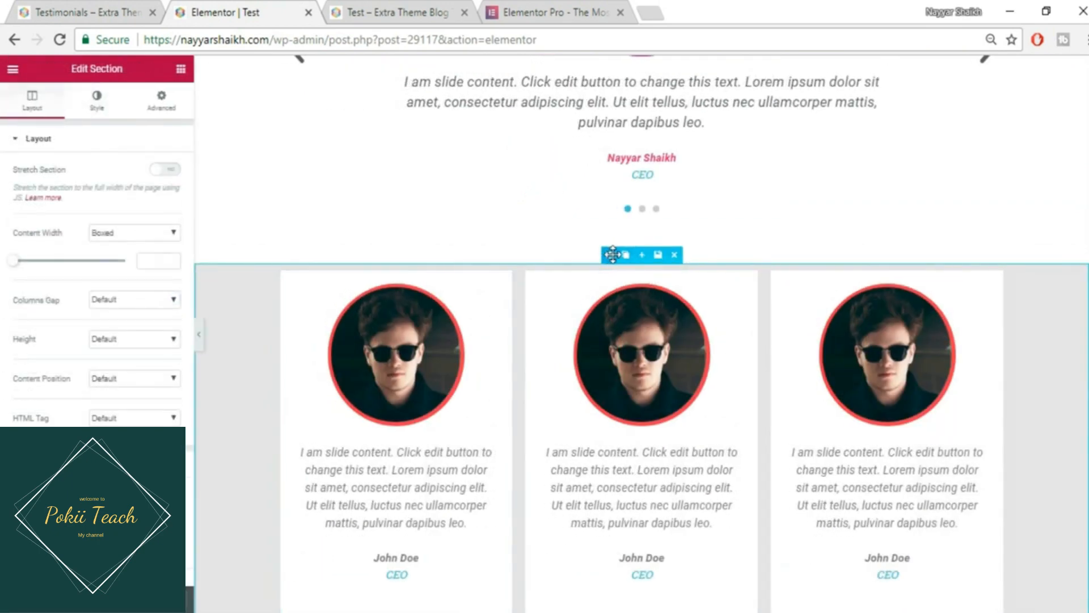
# - Make the section background a gradient with cyan #6ec1e4 as the first colour
pyautogui.click(98, 102)
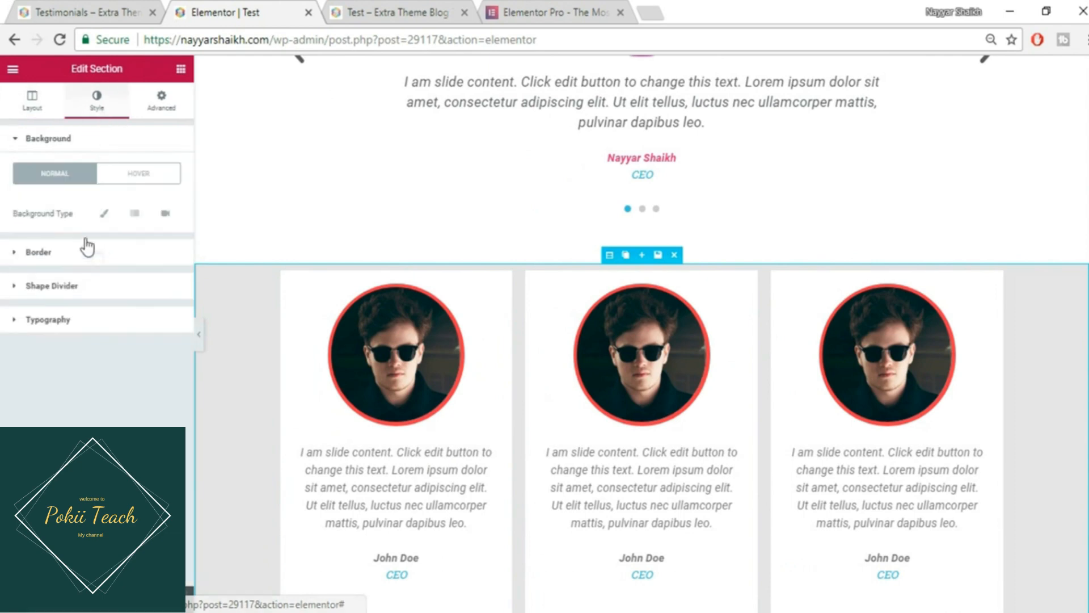
pyautogui.click(139, 216)
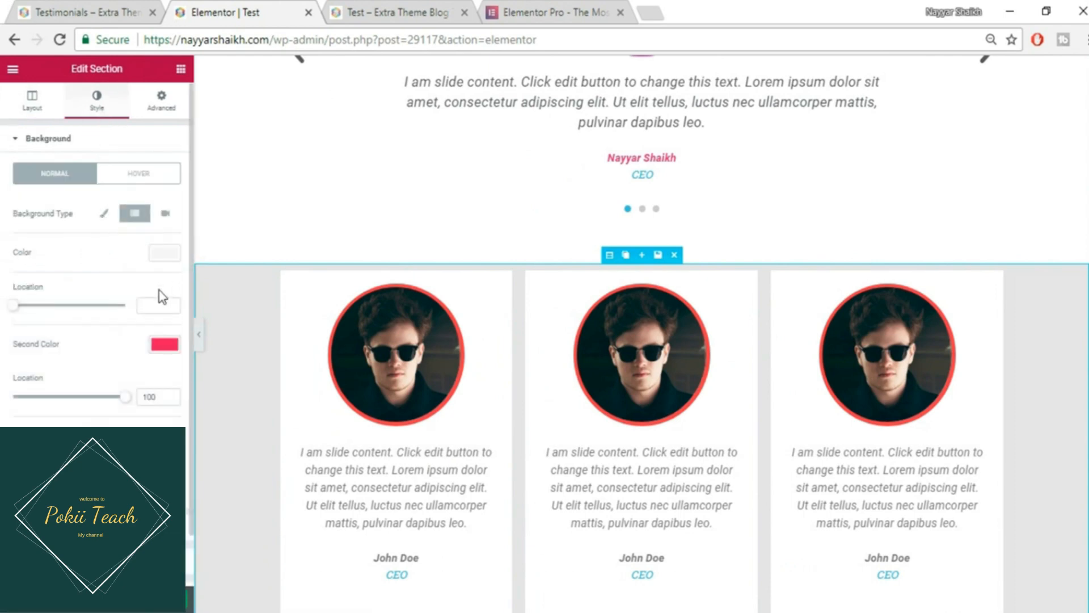
pyautogui.click(172, 254)
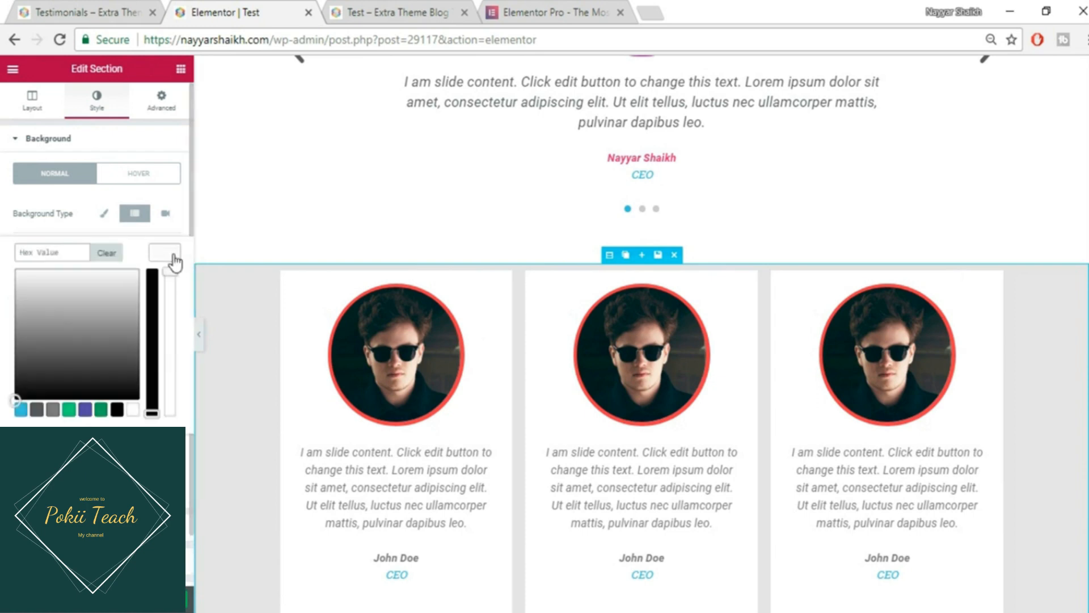
pyautogui.click(21, 410)
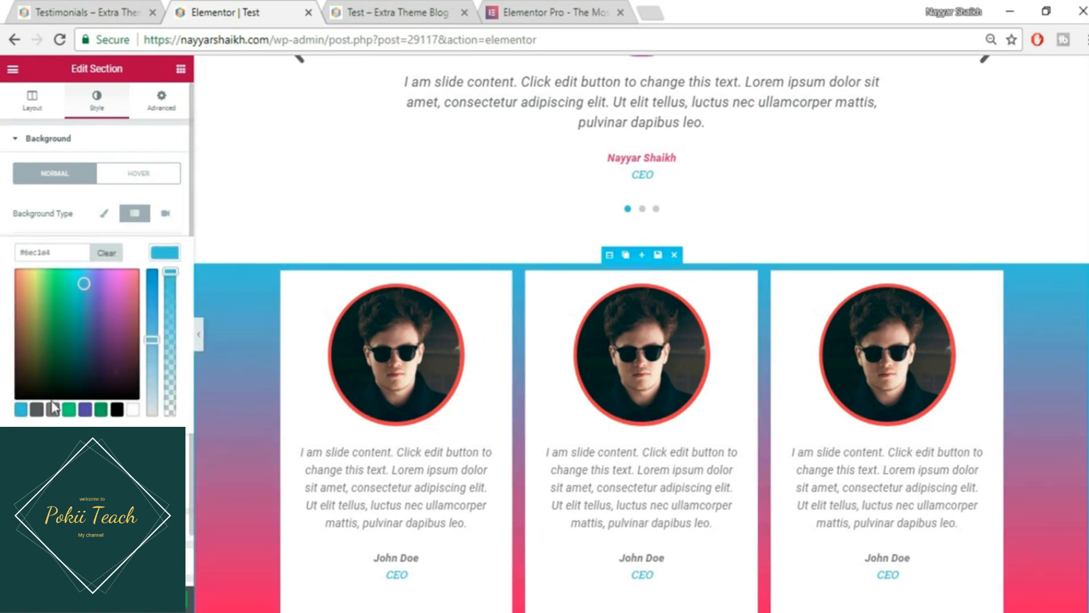
pyautogui.click(166, 255)
pyautogui.scroll(-1, 1076, 391)
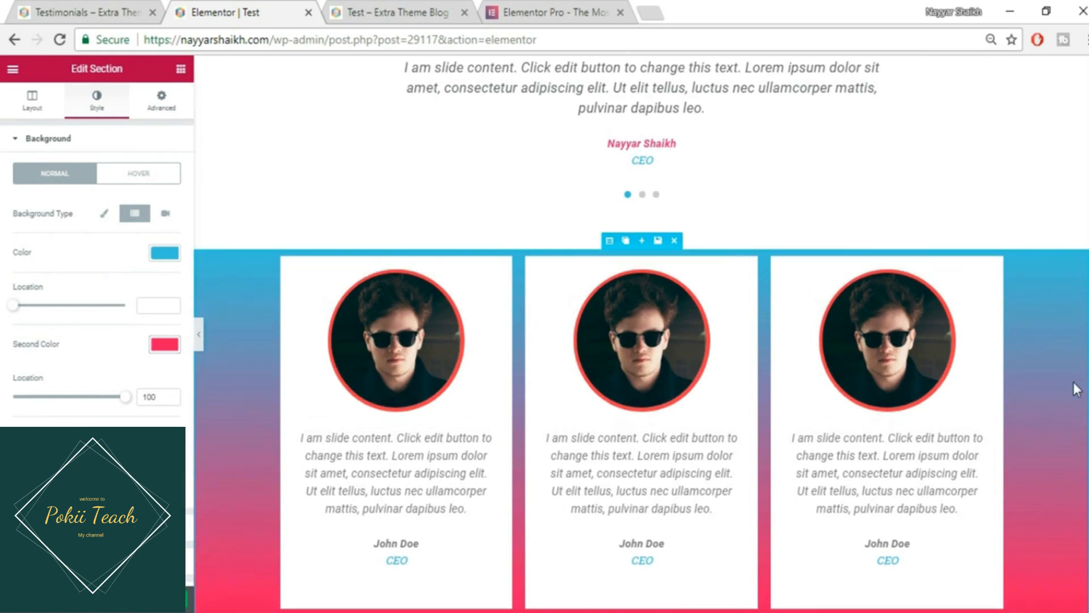
pyautogui.scroll(-4, 1077, 385)
pyautogui.scroll(1, 1077, 386)
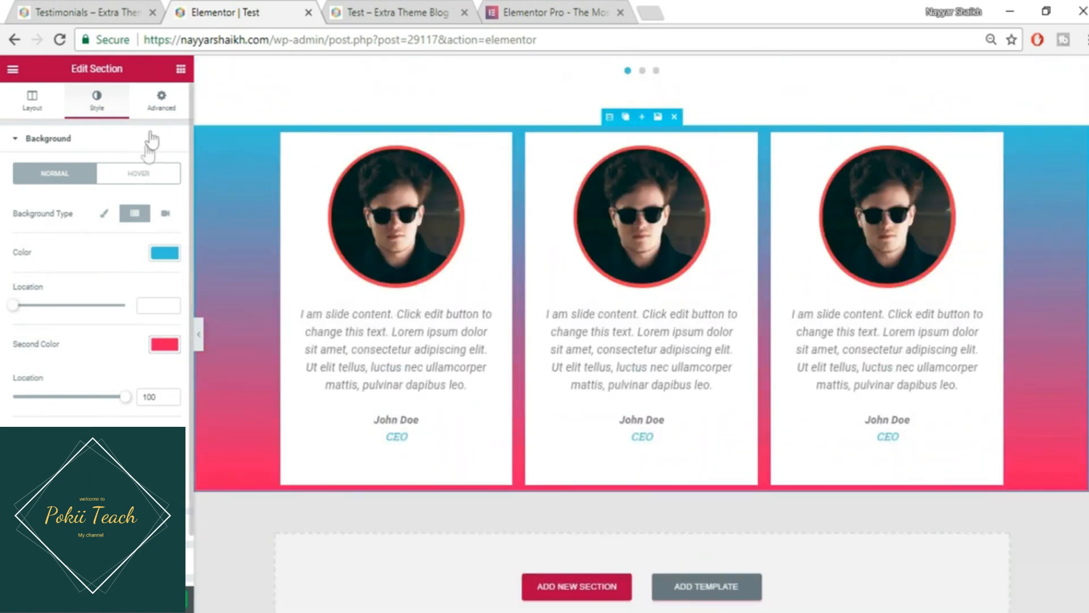
# - Give the section padding of 50 on every side
pyautogui.click(162, 102)
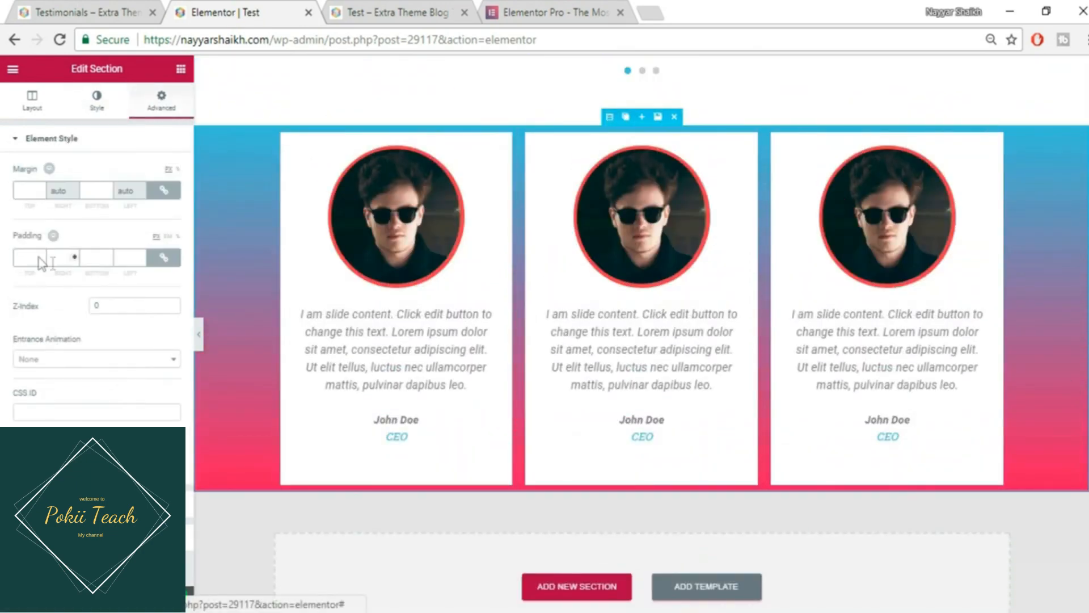
pyautogui.click(29, 256)
pyautogui.write('50')
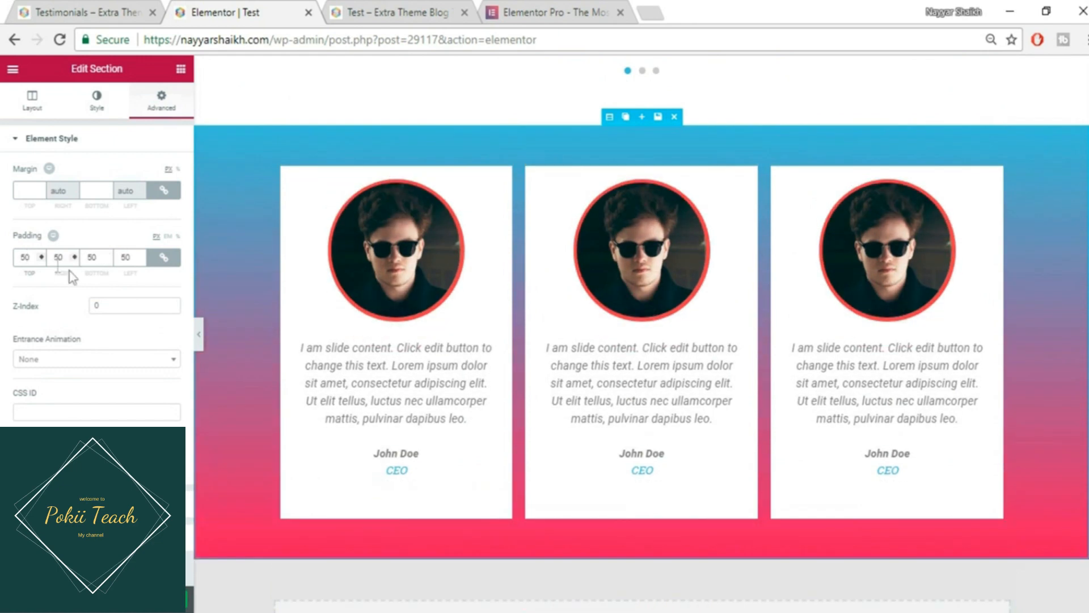
# - Make the gradient's second colour a semi-transparent pink and save the page
pyautogui.click(111, 8)
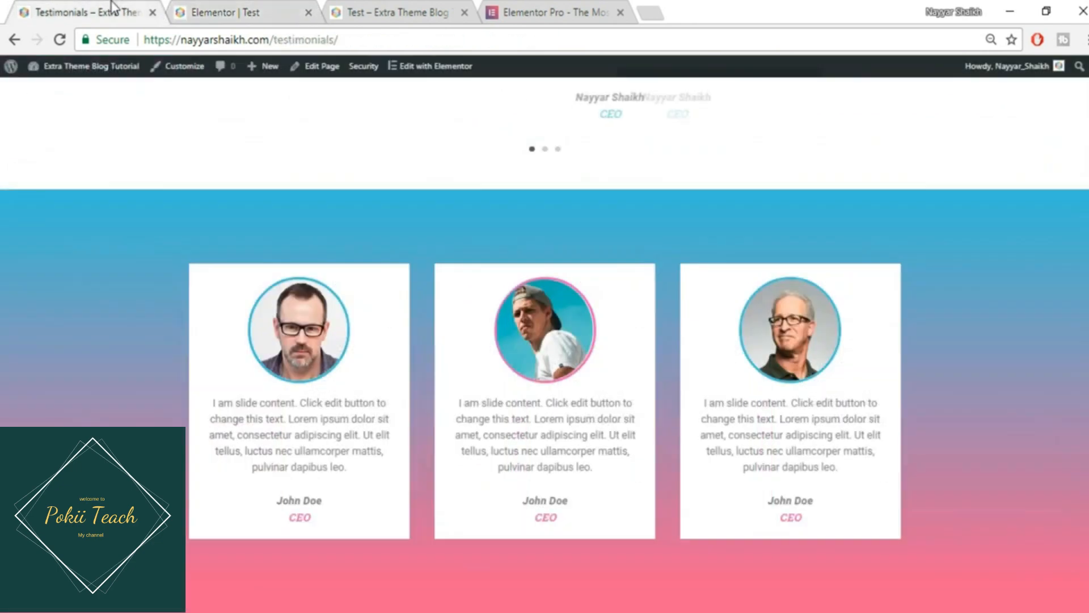
pyautogui.click(196, 8)
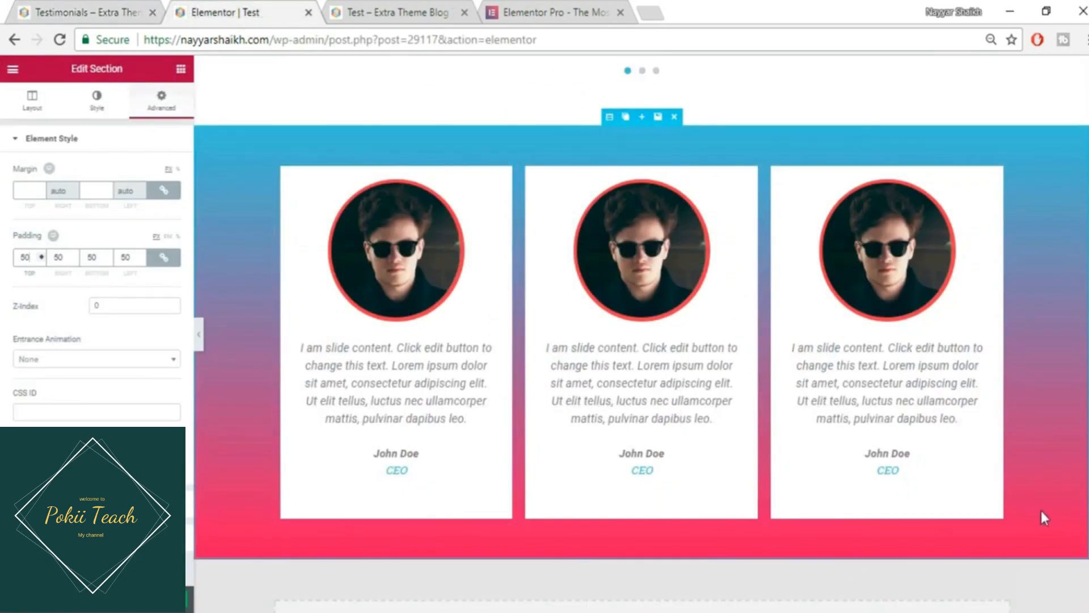
pyautogui.click(97, 103)
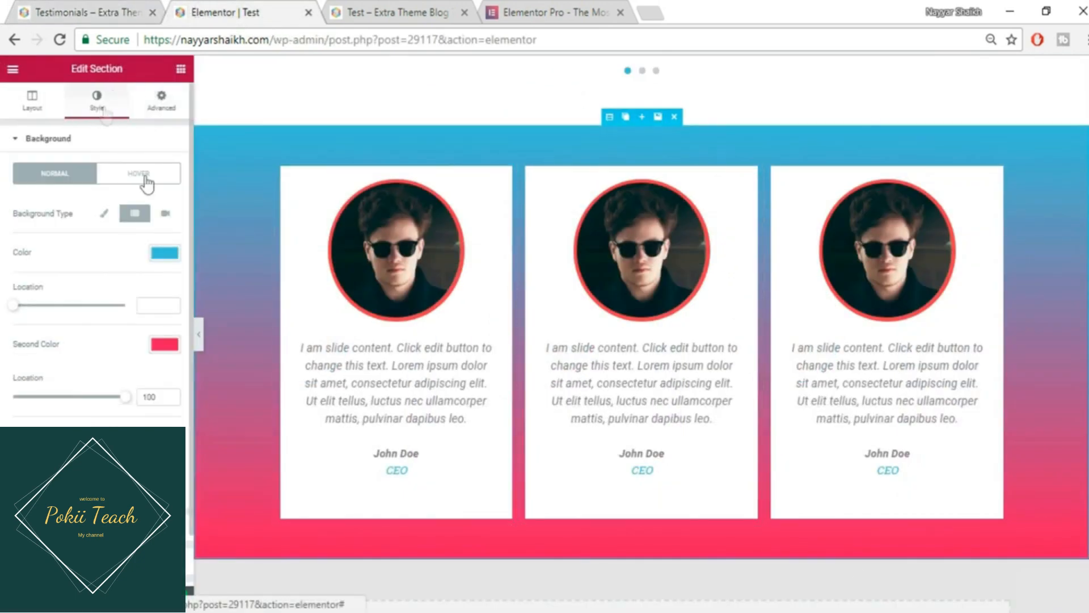
pyautogui.click(165, 350)
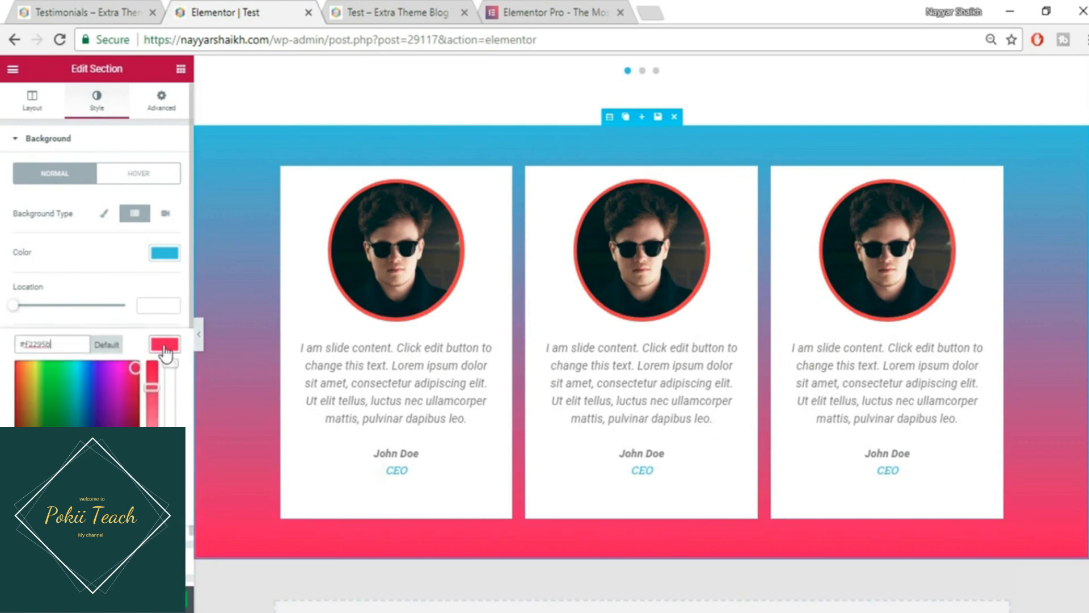
pyautogui.moveTo(171, 364); pyautogui.dragTo(180, 416)
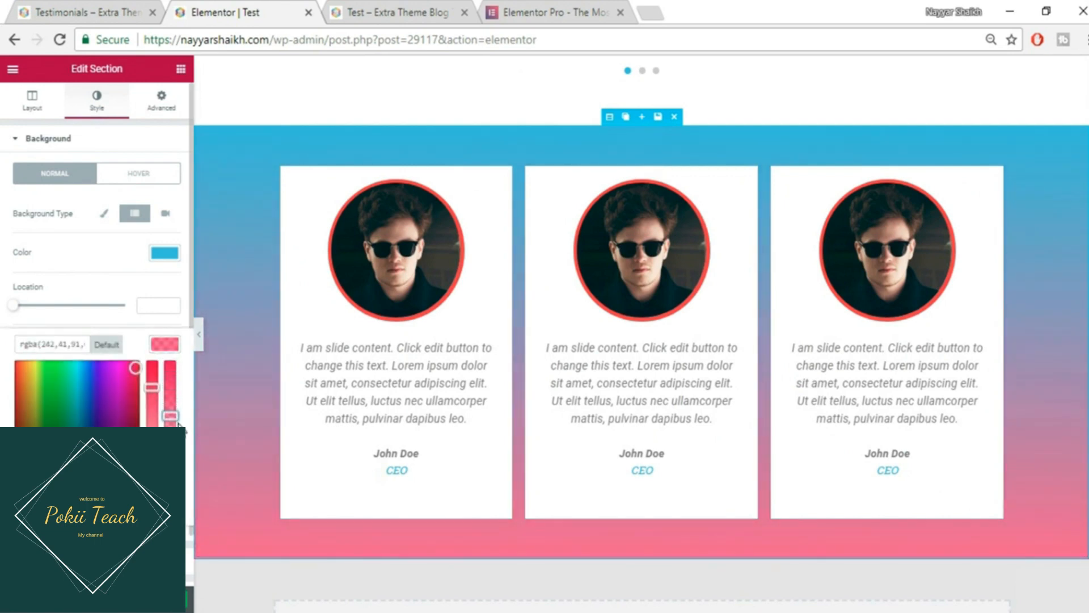
pyautogui.click(166, 599)
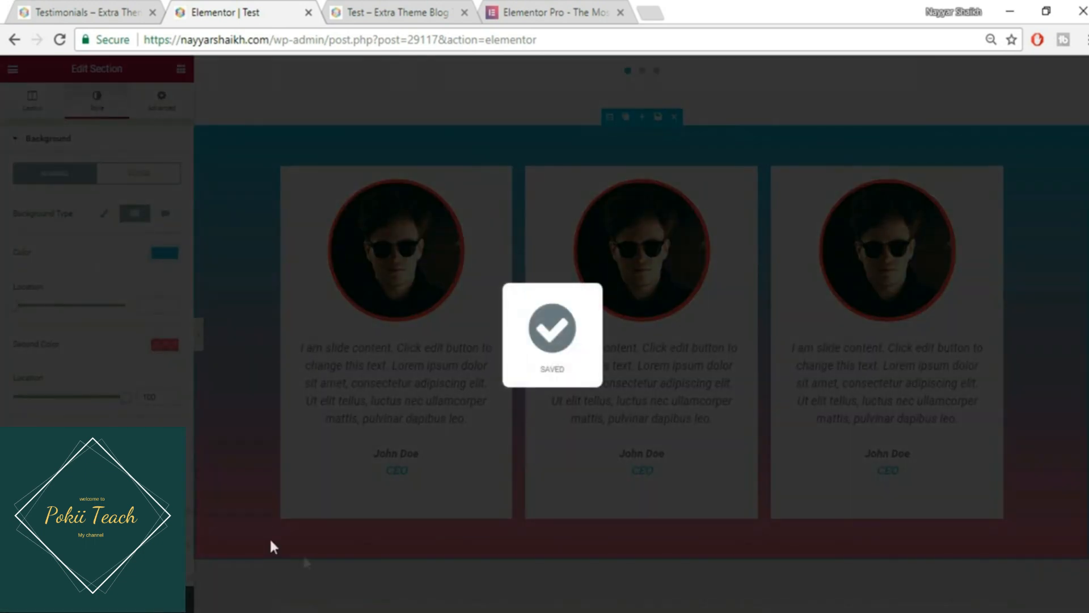